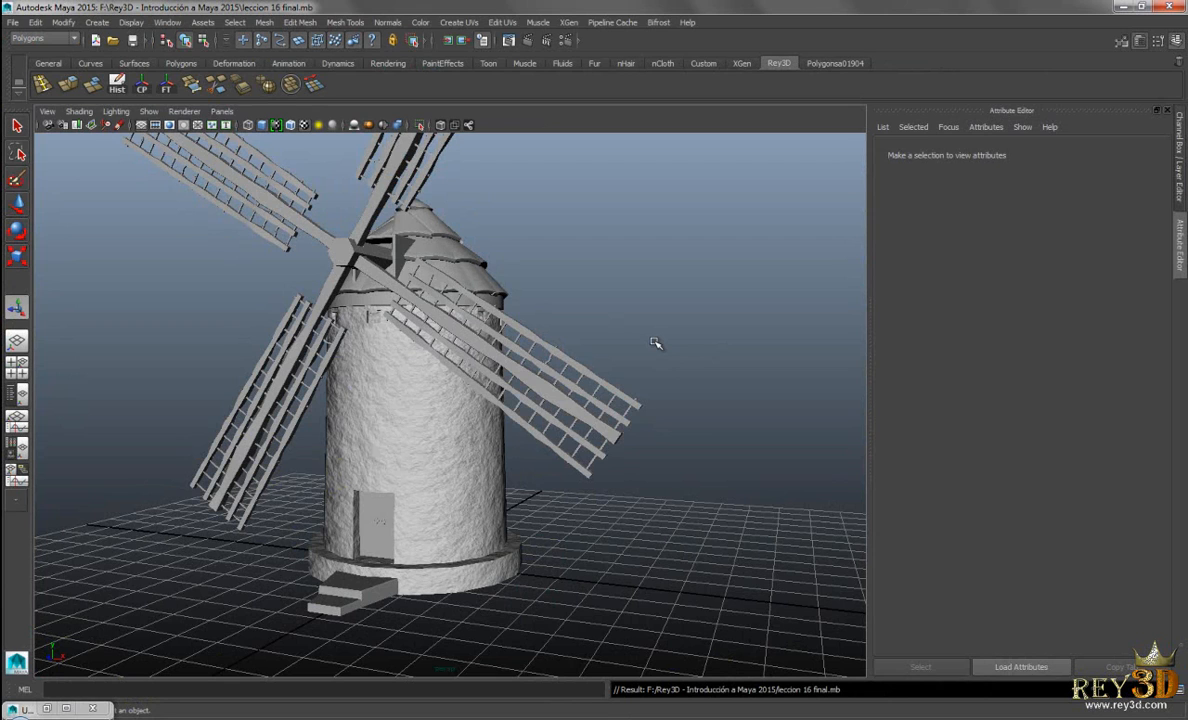
Select one shingle in the lowest tier of the windmill's conical roof
alt+middle_drag(650, 342, 679, 371)
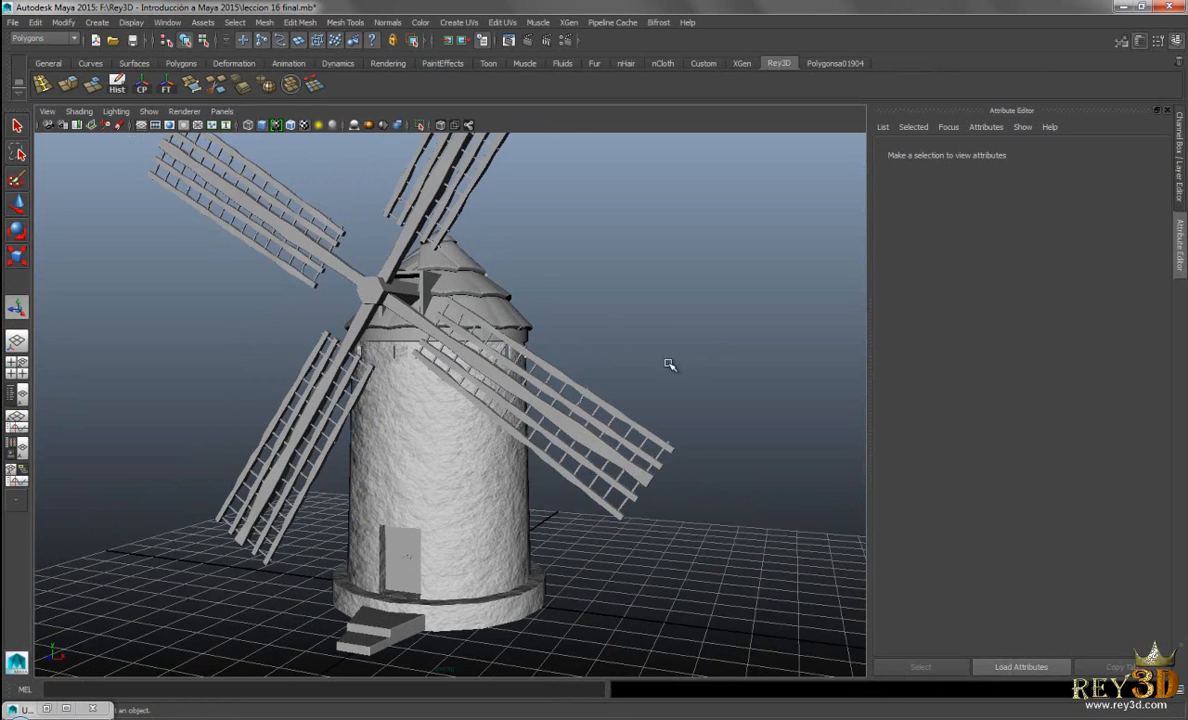
alt+right_drag(614, 332, 652, 339)
alt+drag(652, 339, 575, 328)
alt+right_drag(600, 336, 697, 346)
alt+middle_drag(626, 298, 591, 400)
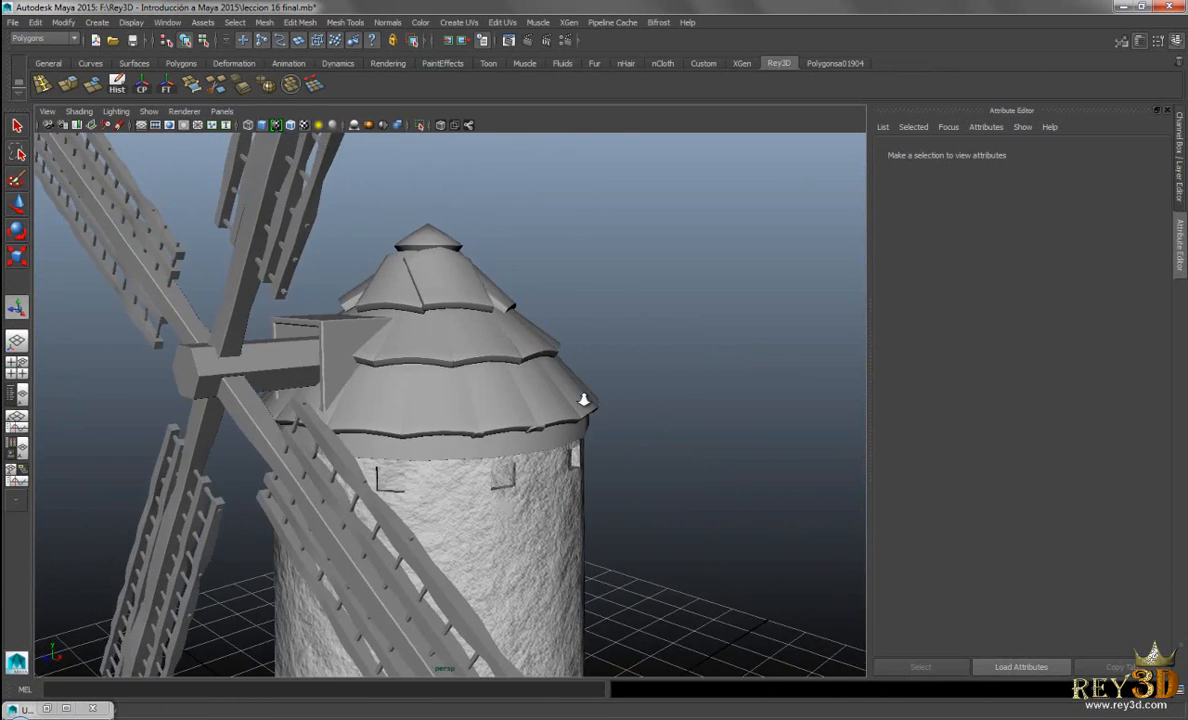
alt+drag(591, 400, 535, 404)
alt+right_drag(545, 406, 599, 422)
click(438, 376)
alt+drag(564, 461, 504, 464)
click(477, 397)
alt+right_drag(510, 463, 595, 474)
alt+middle_drag(600, 475, 556, 487)
alt+middle_drag(552, 363, 524, 392)
alt+drag(578, 358, 587, 355)
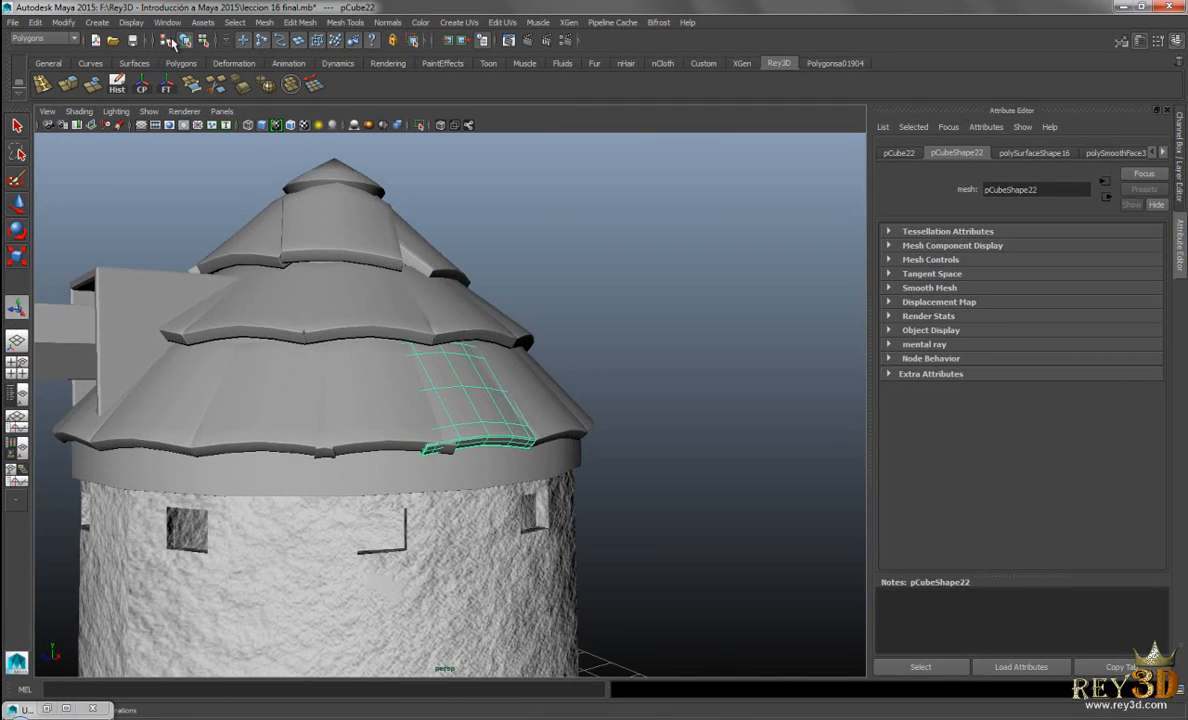
Restore the minimized UV Texture Editor to display the selected roof shingle's UVs
click(167, 22)
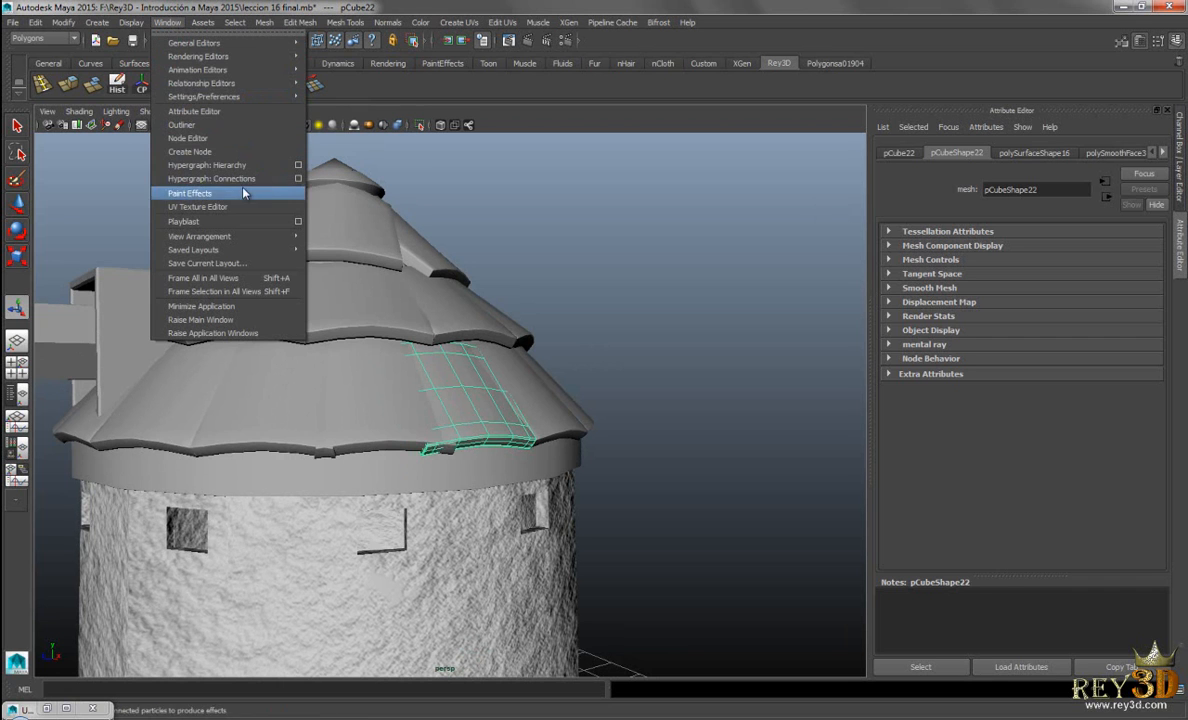
click(168, 26)
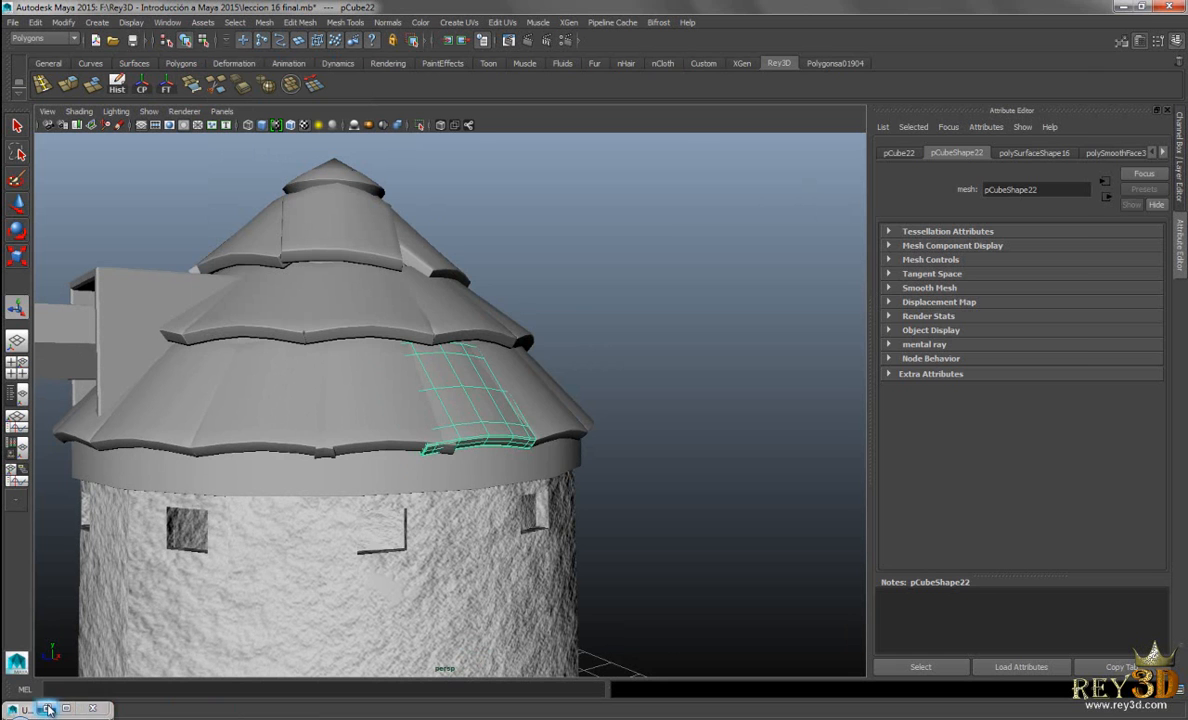
click(47, 709)
alt+drag(500, 425, 537, 360)
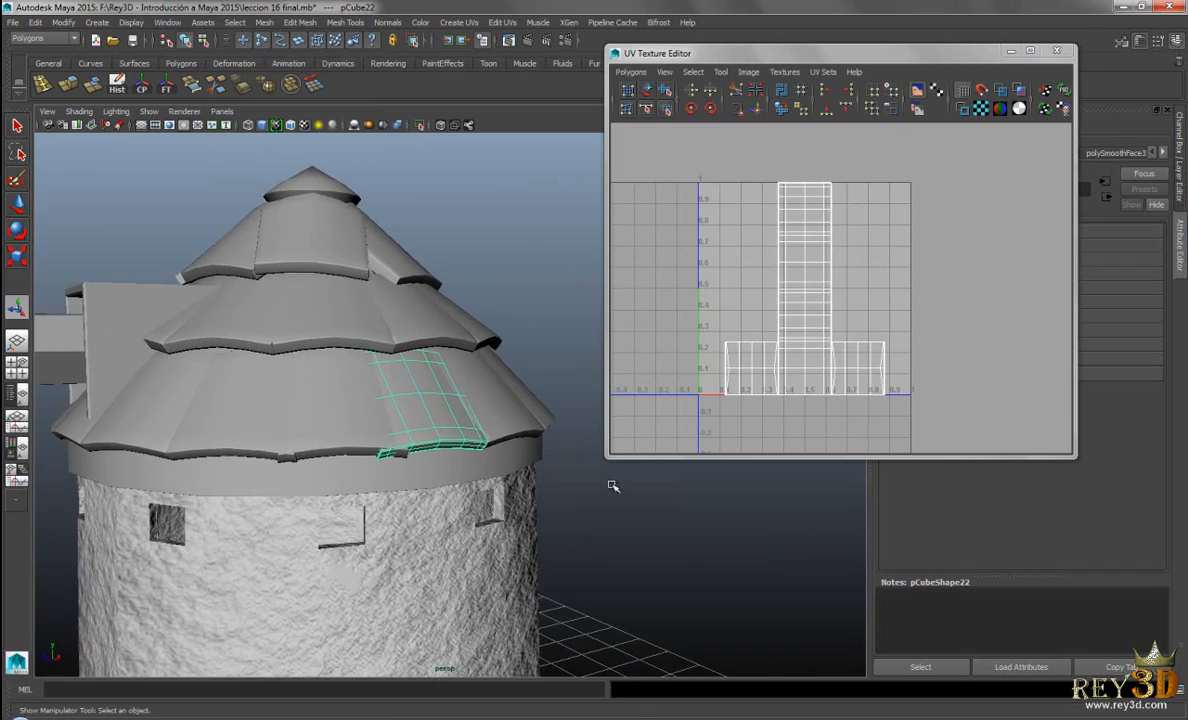
Switch to the windmill reference photo, examine its roof up close, and return to Maya
key(alt+Tab)
scroll(752, 246, up, 4)
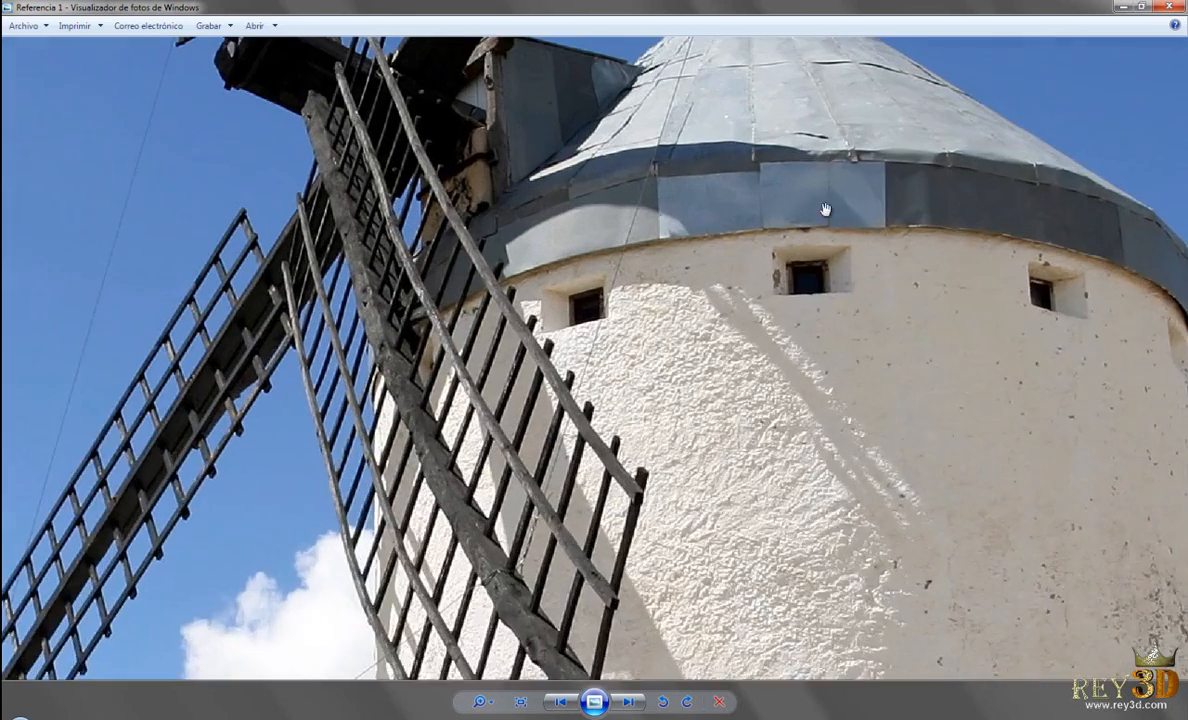
scroll(750, 268, down, 4)
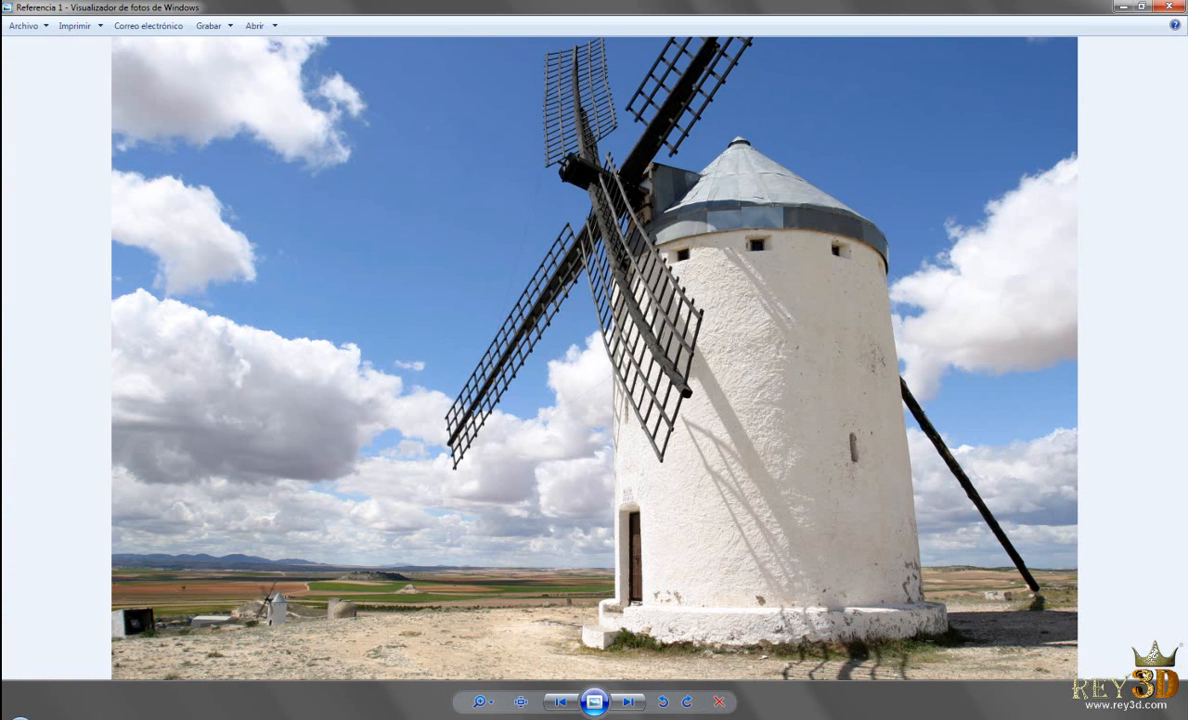
click(375, 718)
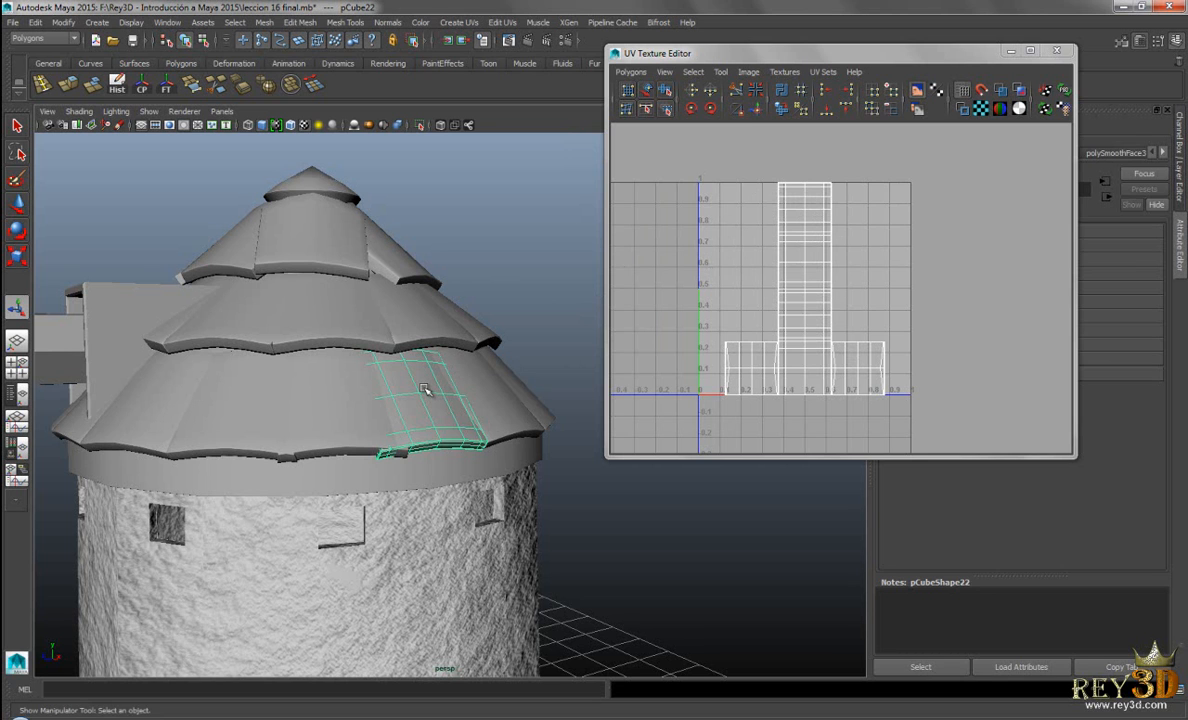
Apply Automatic Mapping to the selected lowest-tier shingle, return to object mode and reselect the shingle
click(460, 22)
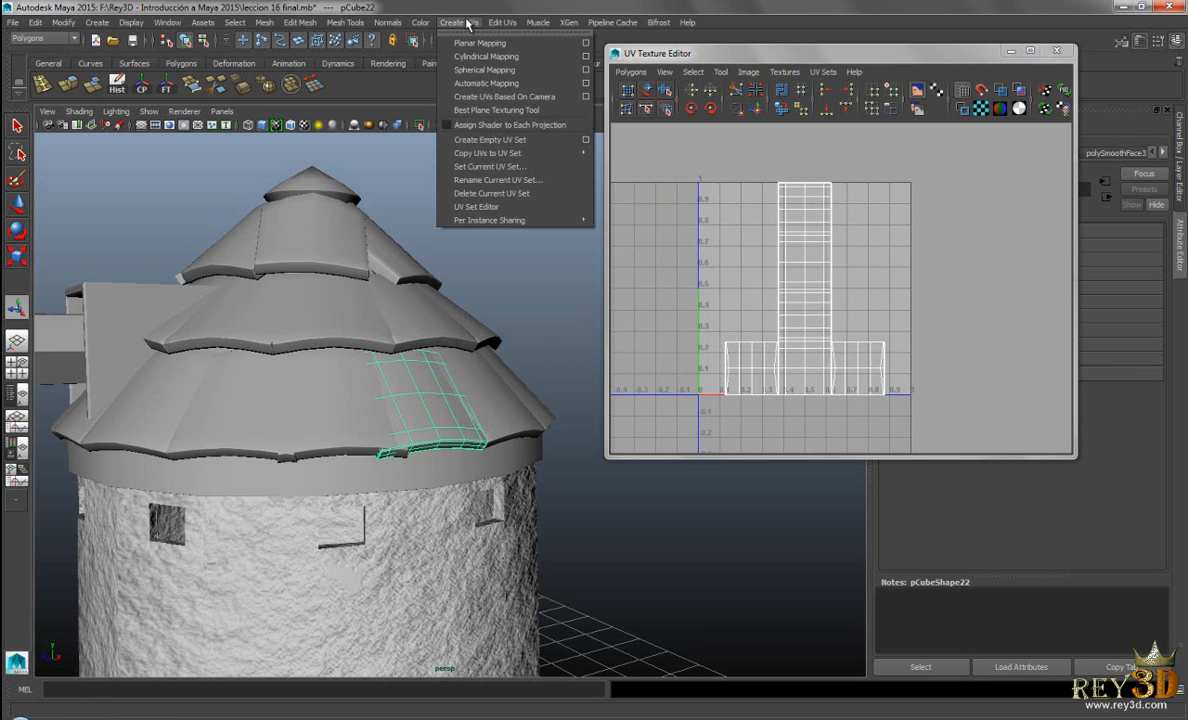
click(525, 85)
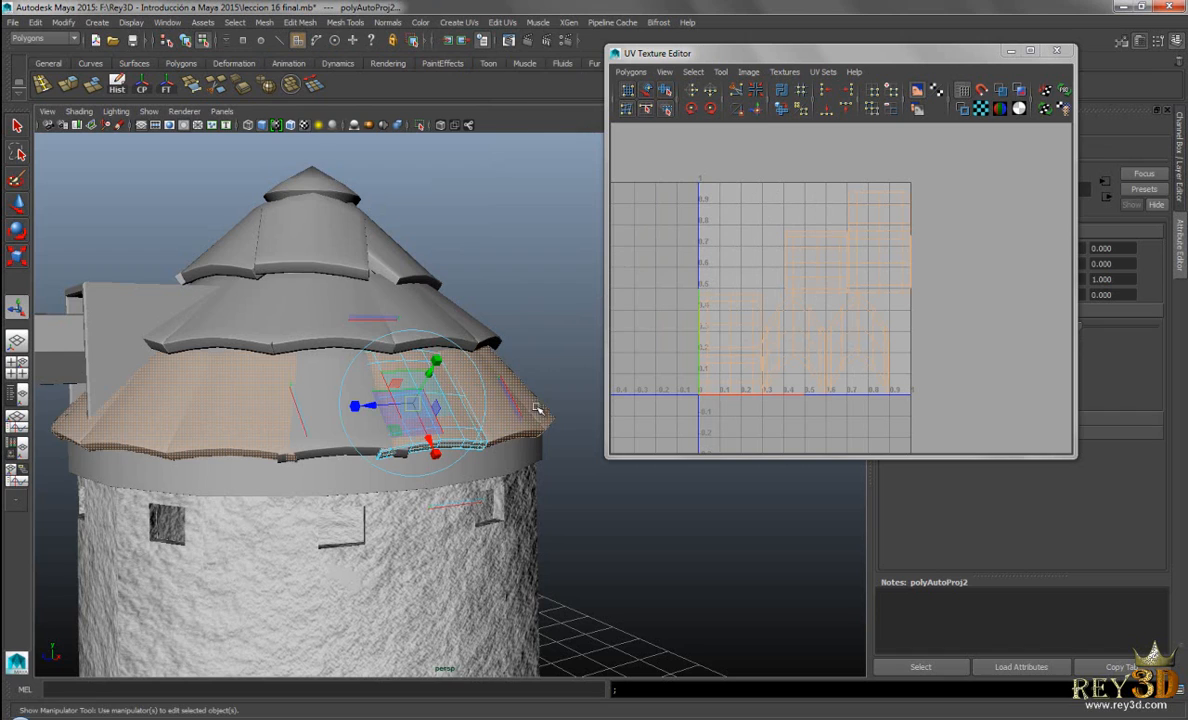
scroll(514, 405, up, 1)
alt+drag(514, 405, 478, 391)
scroll(478, 391, down, 2)
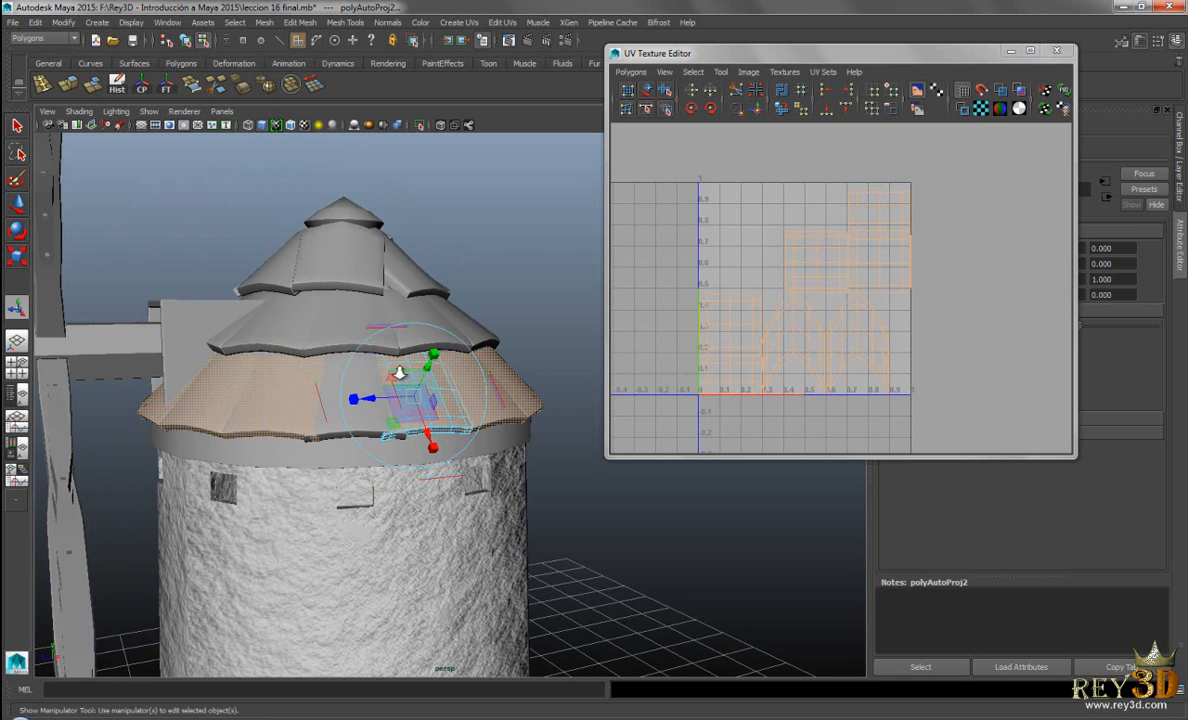
scroll(410, 360, up, 2)
right_drag(475, 430, 510, 388)
click(457, 432)
scroll(500, 440, down, 3)
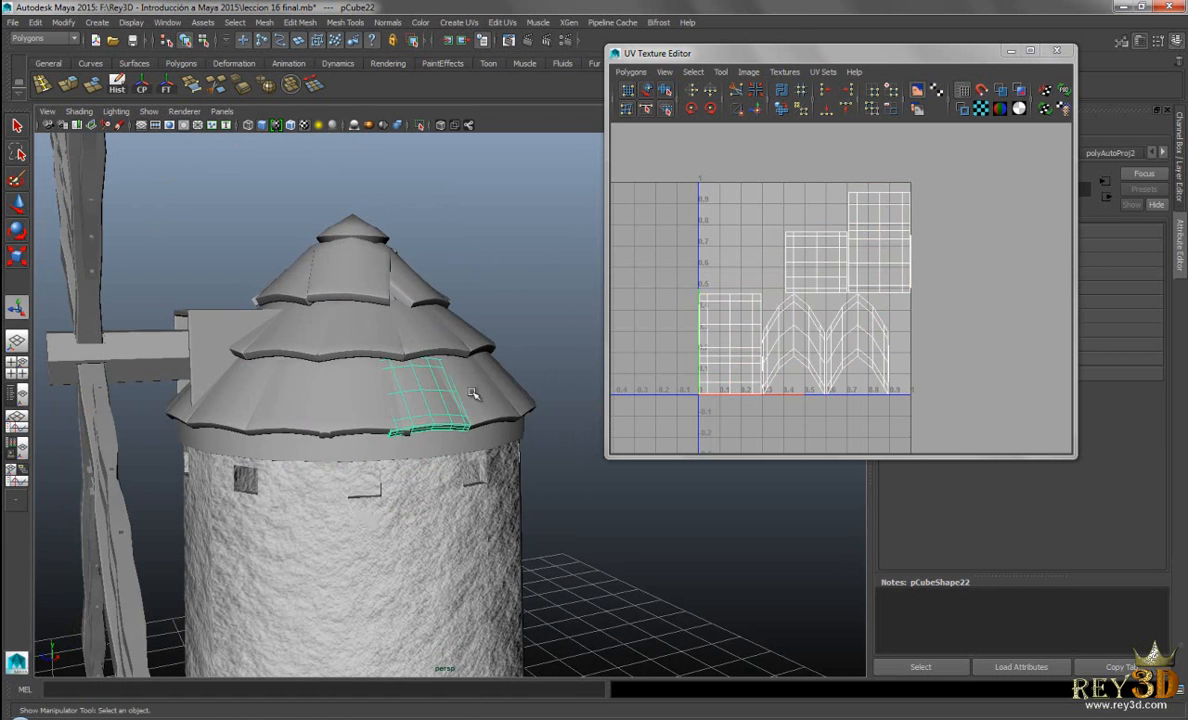
Examine the UV layouts of the shingles around the roof's lowest tier to compare them with the remapped one
click(468, 394)
click(335, 425)
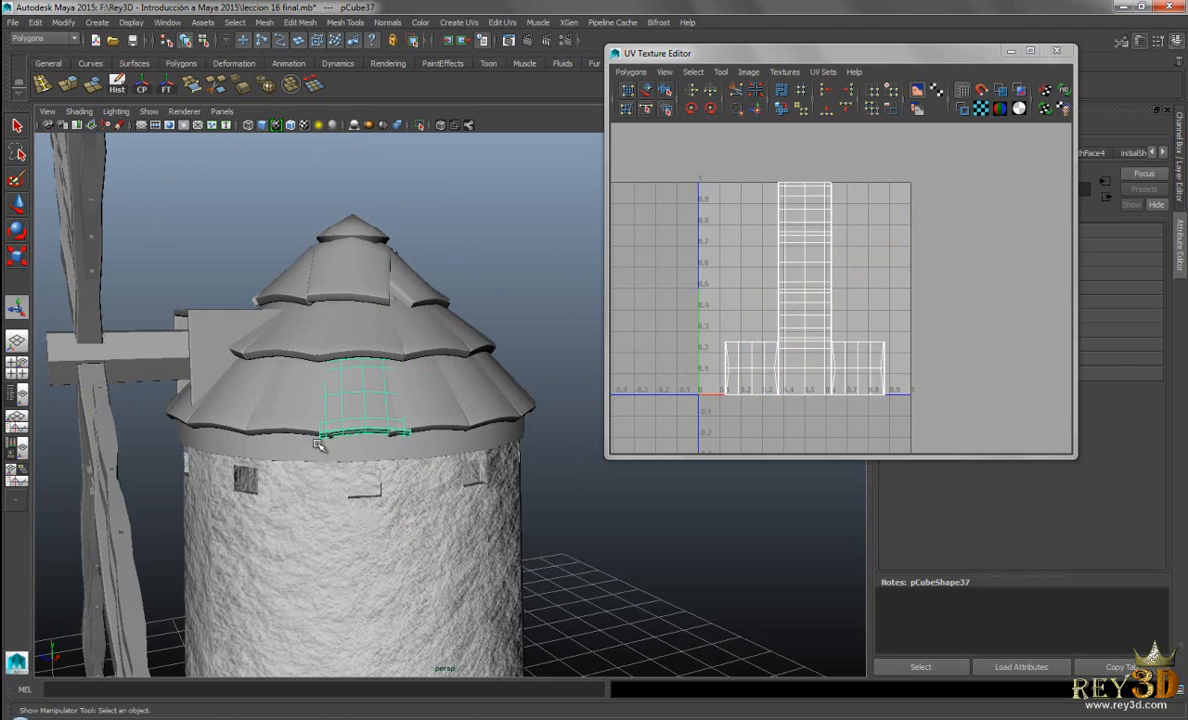
click(262, 408)
click(225, 400)
alt+drag(498, 411, 406, 414)
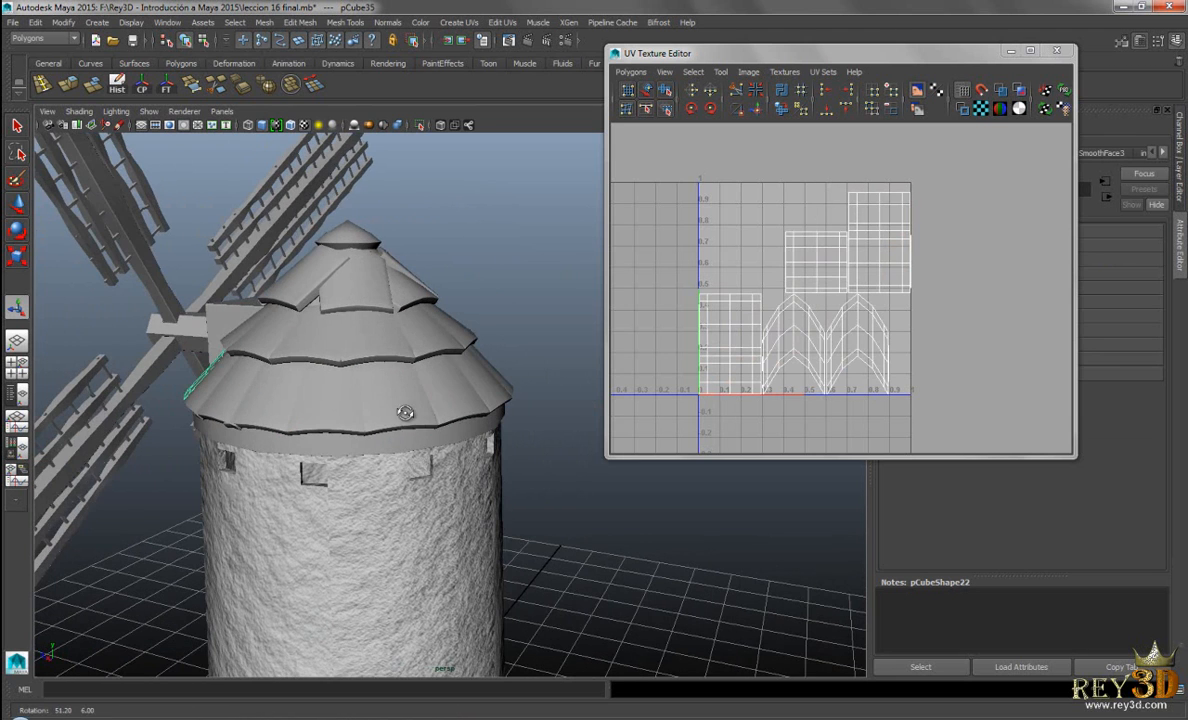
click(457, 399)
alt+drag(482, 388, 324, 388)
click(355, 395)
click(375, 415)
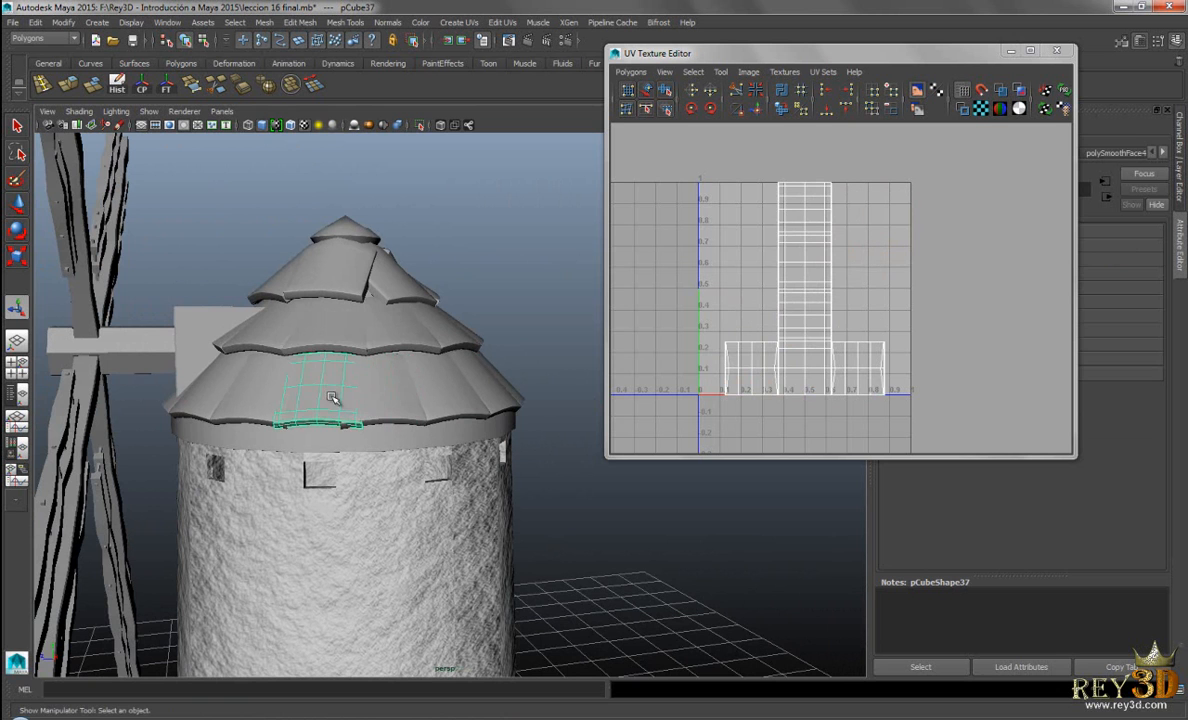
alt+drag(375, 393, 412, 392)
scroll(430, 400, up, 2)
click(451, 411)
alt+drag(549, 390, 490, 403)
click(456, 400)
alt+drag(568, 402, 454, 412)
click(440, 388)
click(487, 376)
alt+drag(398, 439, 464, 432)
Assign a new Lambert material to the automatically mapped shingle and minimize the UV Texture Editor
click(368, 392)
alt+drag(503, 391, 557, 390)
alt+middle_drag(557, 390, 545, 347)
mouse_move(545, 347)
alt+mouse_down()
mouse_move(565, 345)
mouse_move(549, 350)
alt+mouse_up()
alt+right_drag(549, 350, 581, 385)
alt+middle_drag(582, 390, 595, 352)
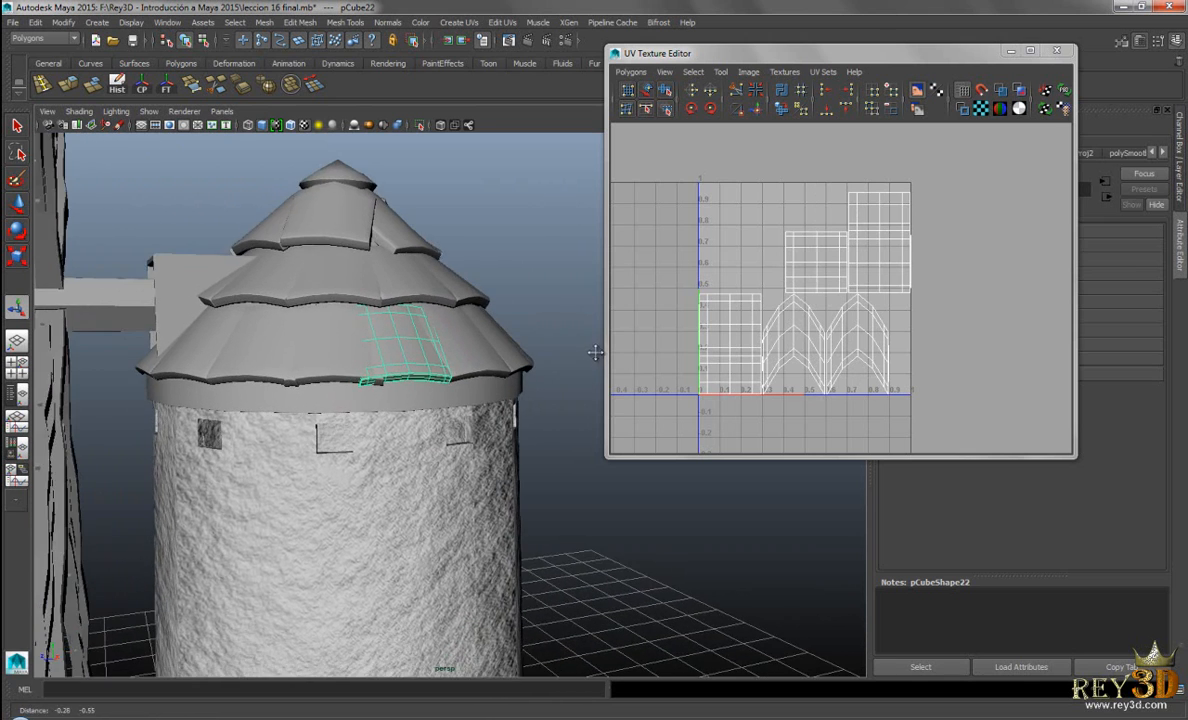
alt+drag(591, 334, 510, 345)
right_drag(393, 377, 420, 634)
right_drag(413, 384, 403, 655)
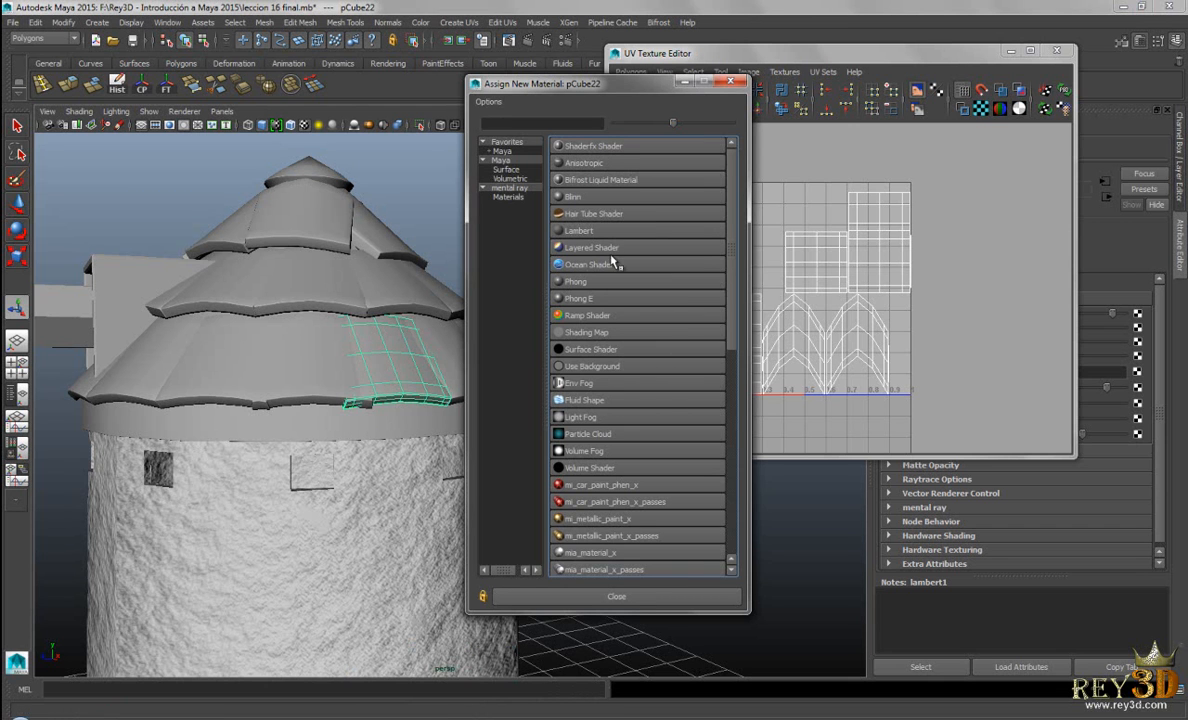
click(576, 229)
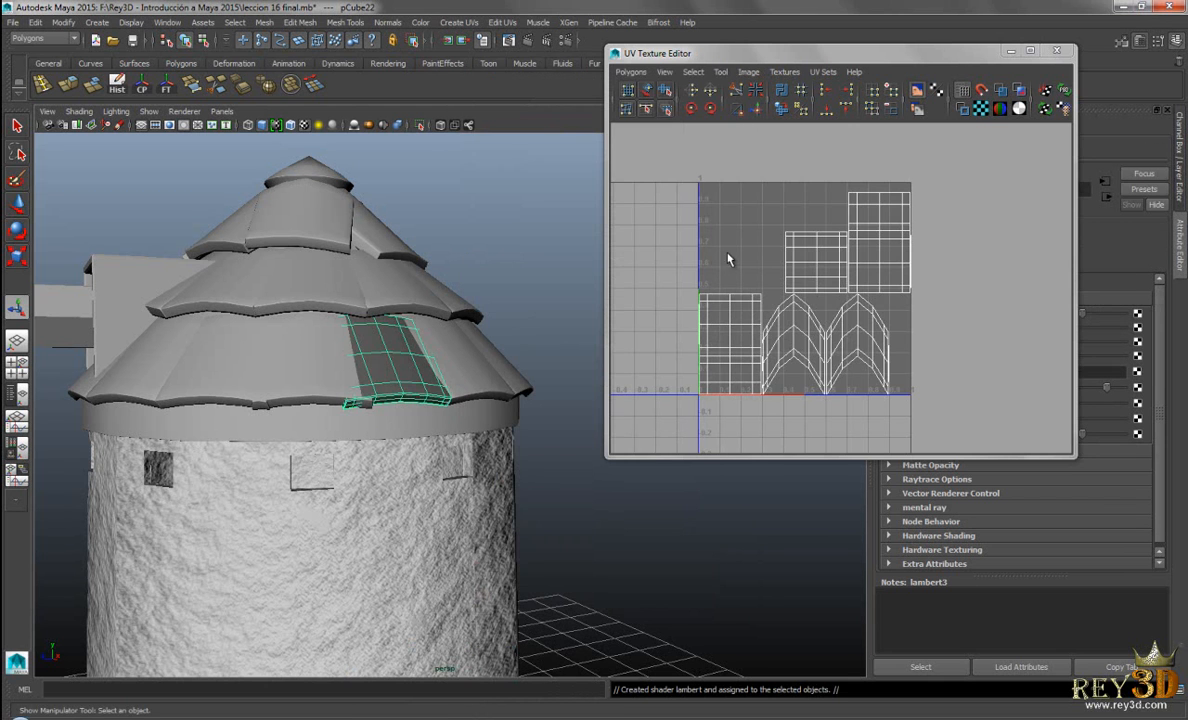
click(1011, 50)
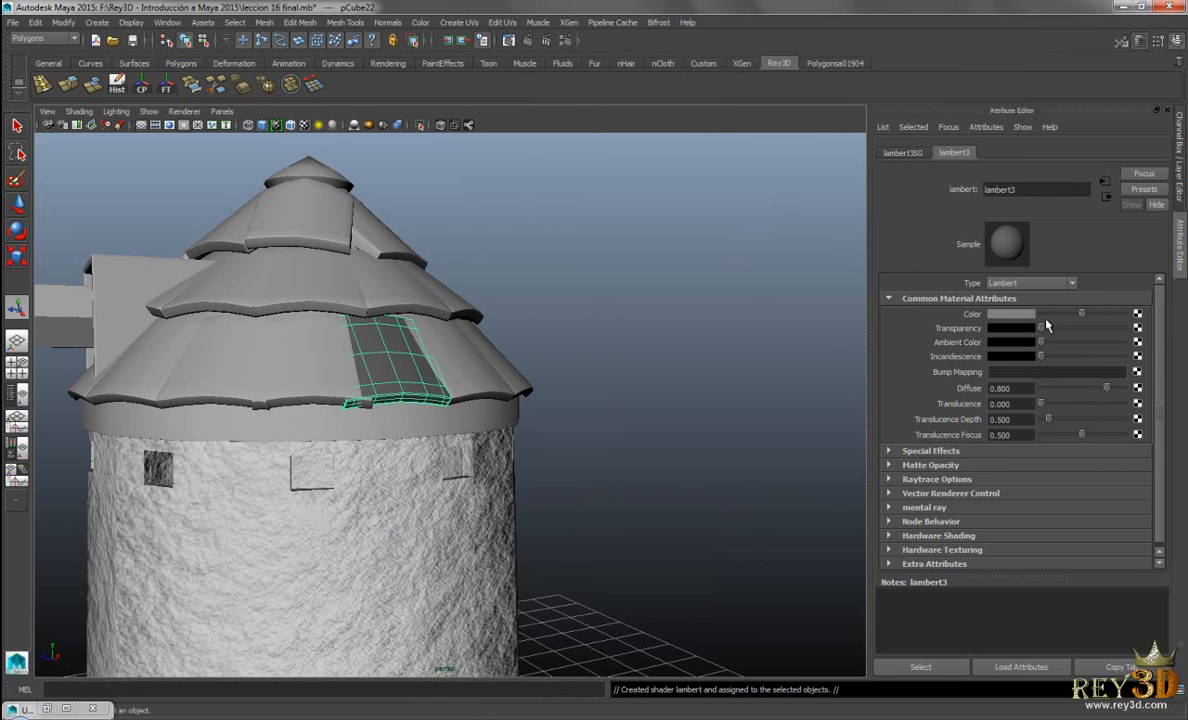
Set the shingle's new Lambert material color to green
click(1022, 317)
click(983, 276)
click(968, 278)
click(986, 277)
click(999, 277)
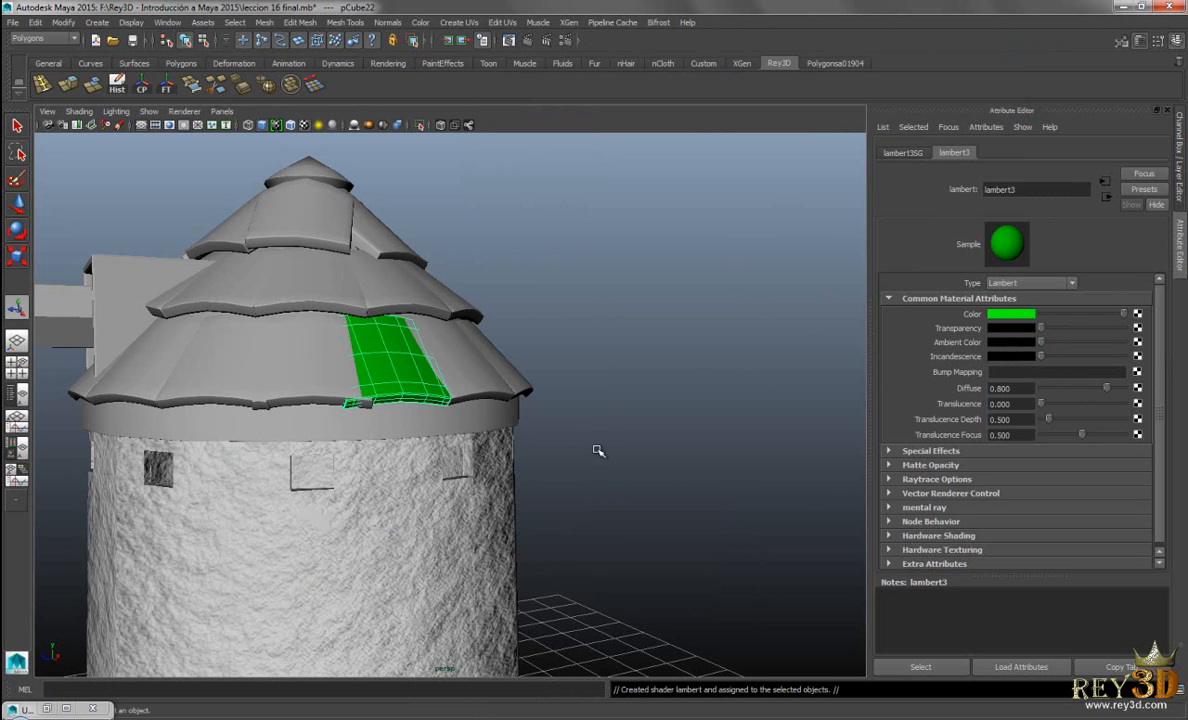
Open the project's Texturas folder in Windows Explorer and preview its images, including Madera, Nube 1, Pasto and Techo
click(190, 718)
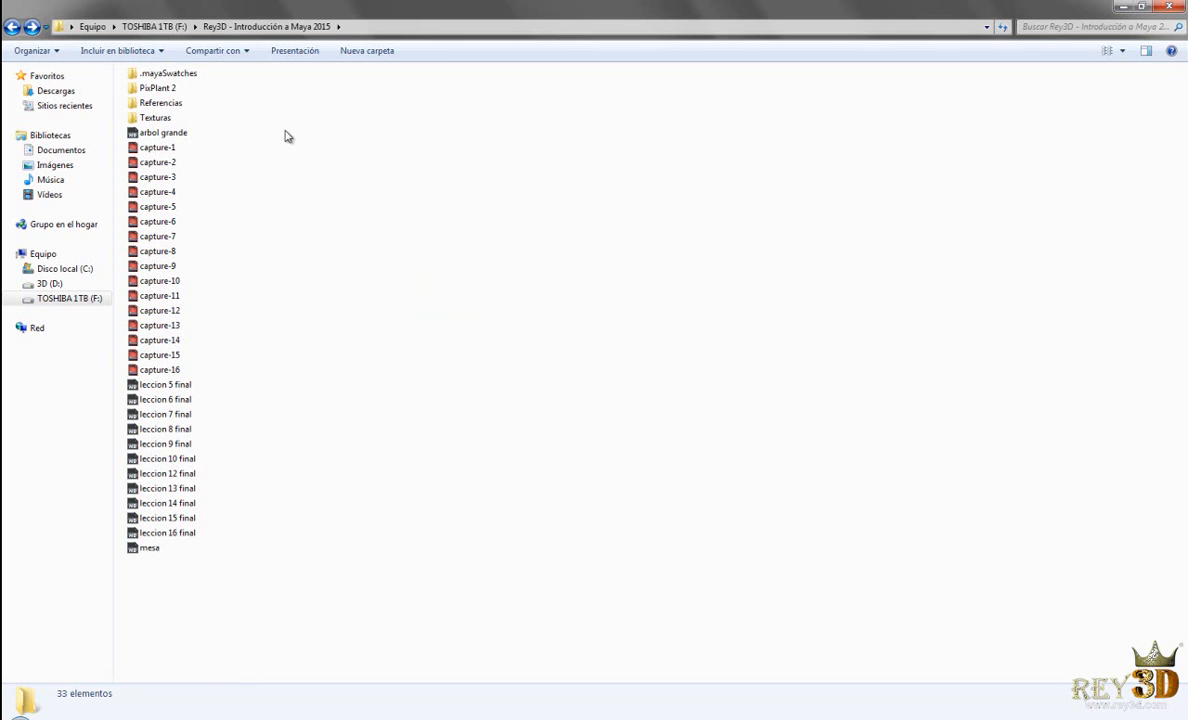
double_click(156, 118)
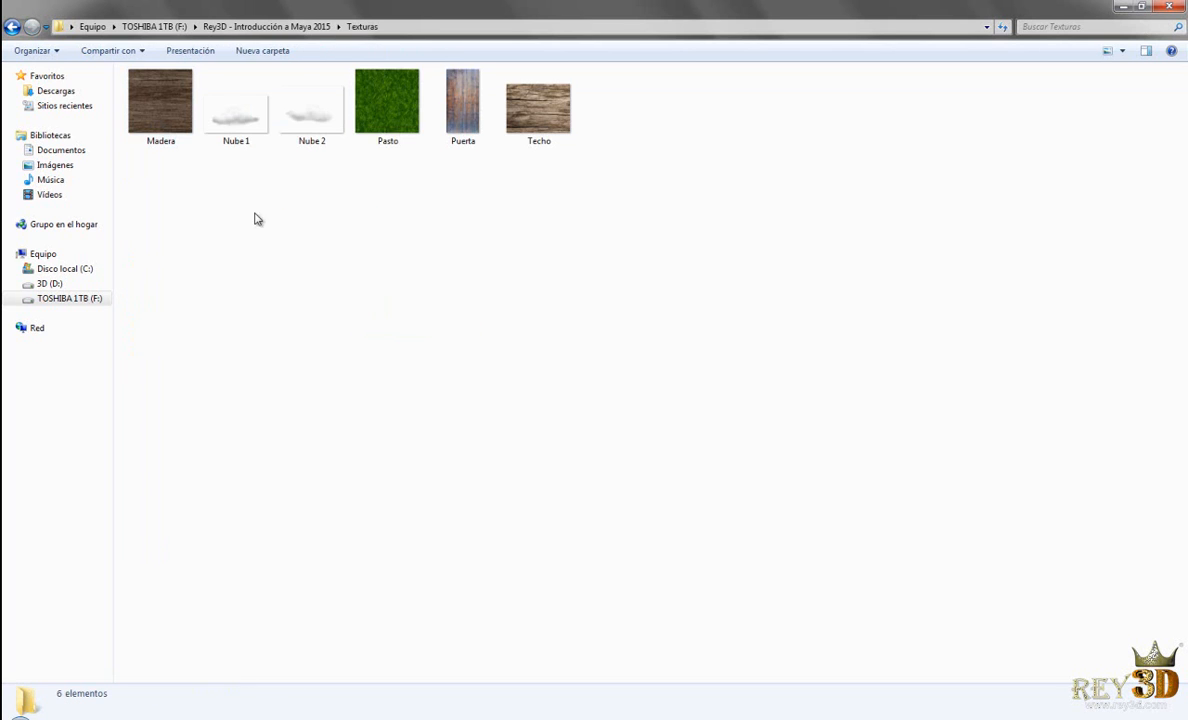
double_click(166, 114)
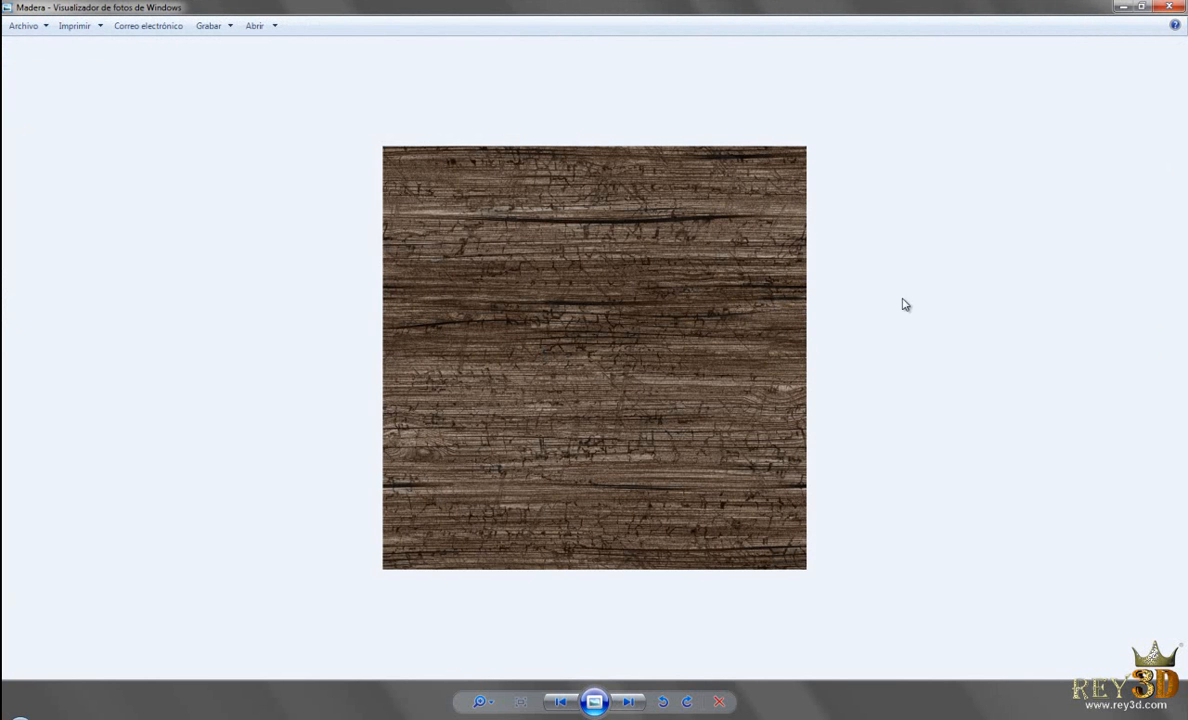
key(Right)
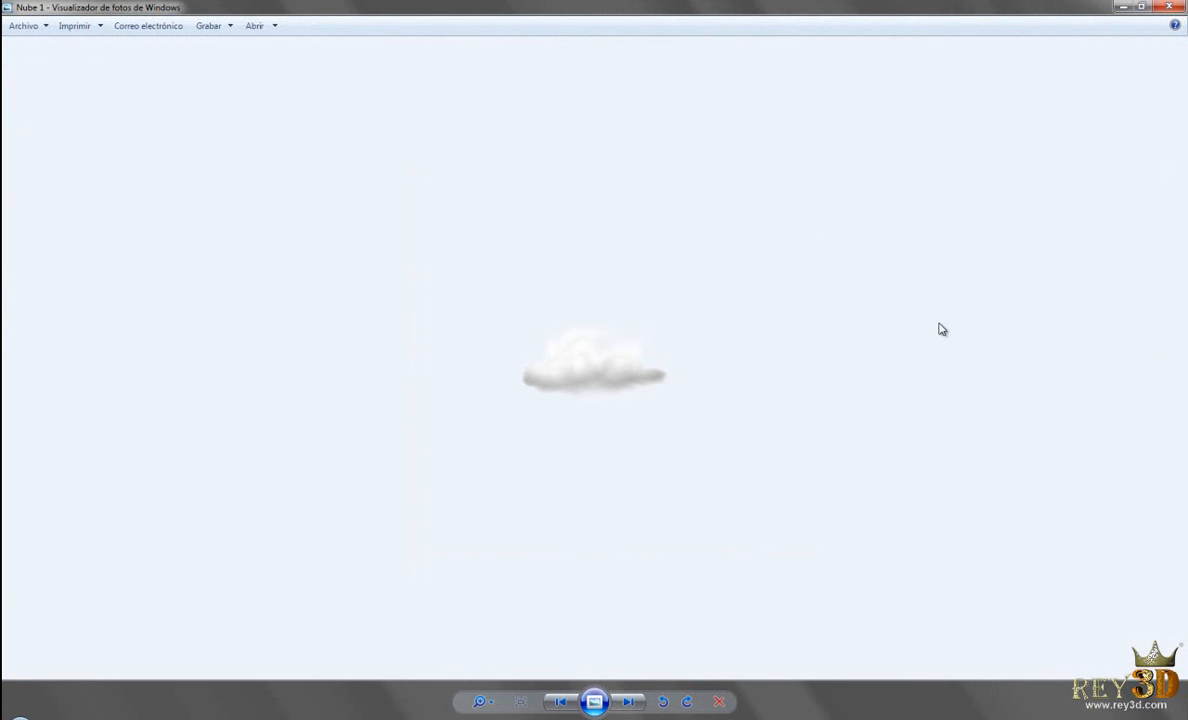
key(Right)
key(Right)
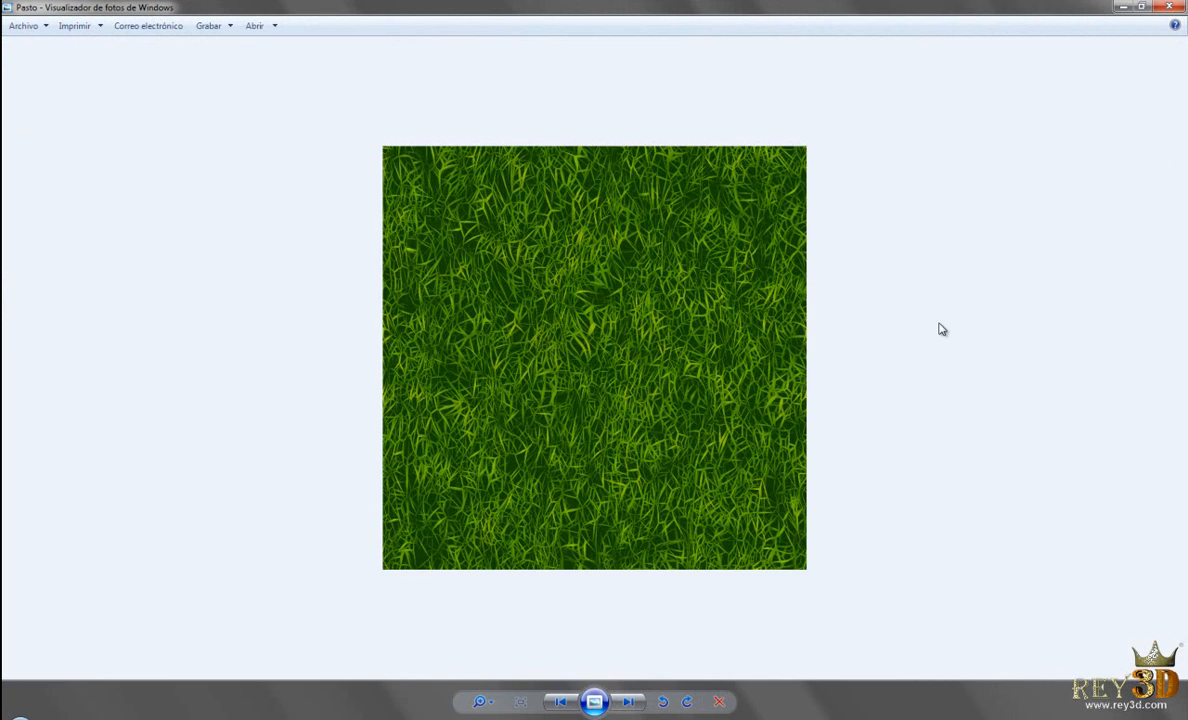
key(Right)
key(Right)
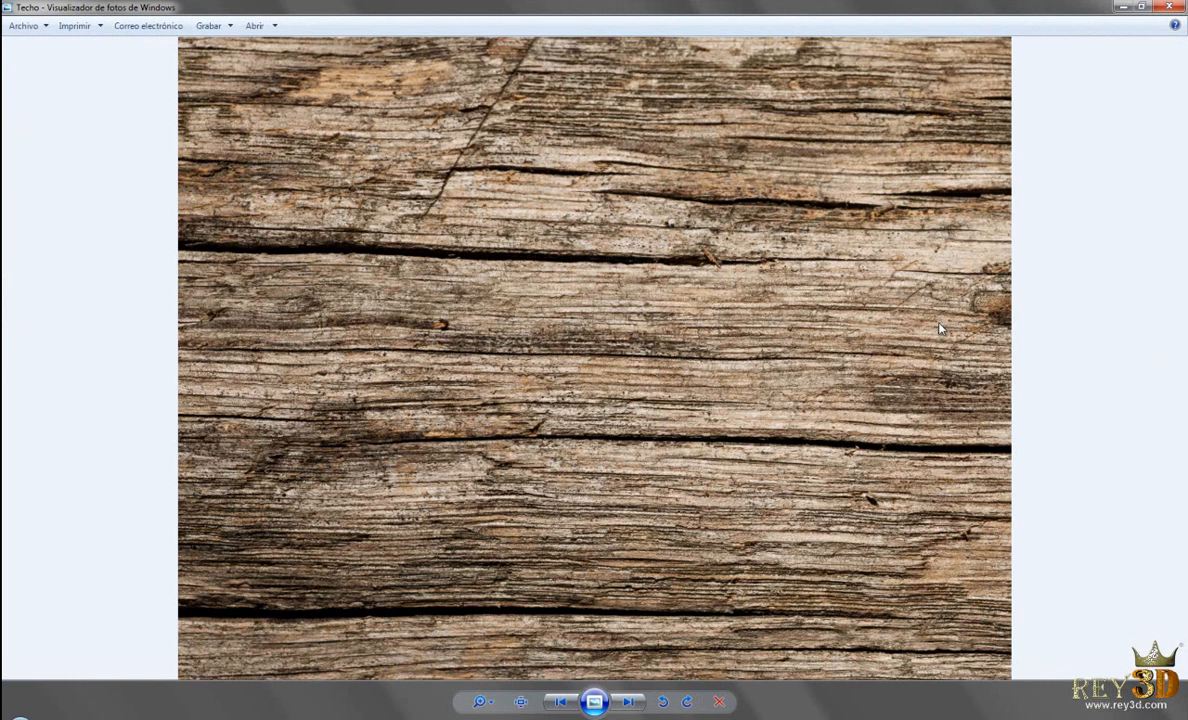
key(Right)
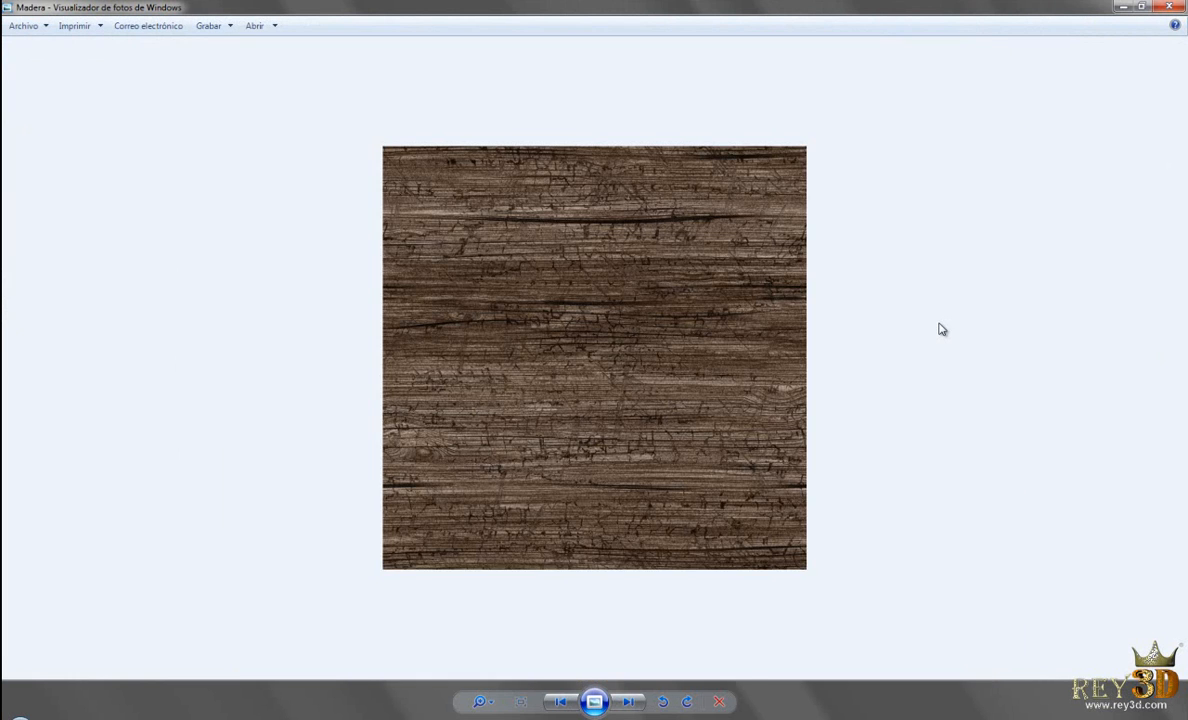
key(Left)
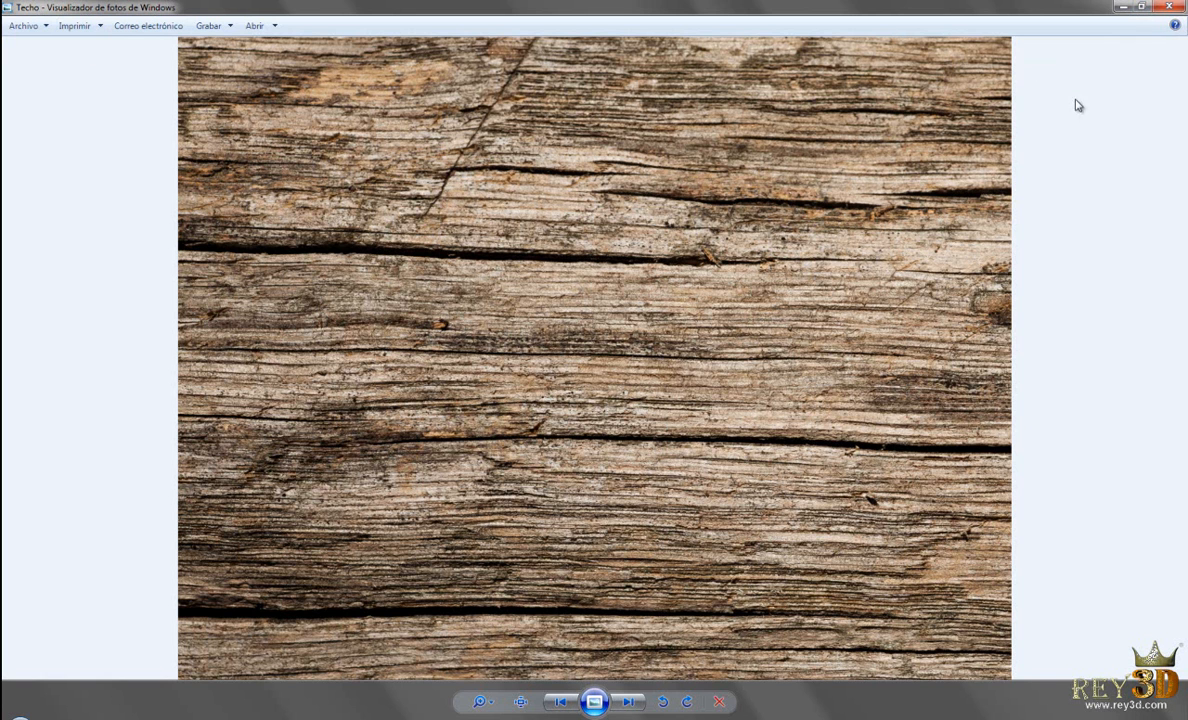
click(1166, 7)
drag(552, 367, 690, 480)
drag(673, 347, 600, 455)
drag(702, 273, 588, 369)
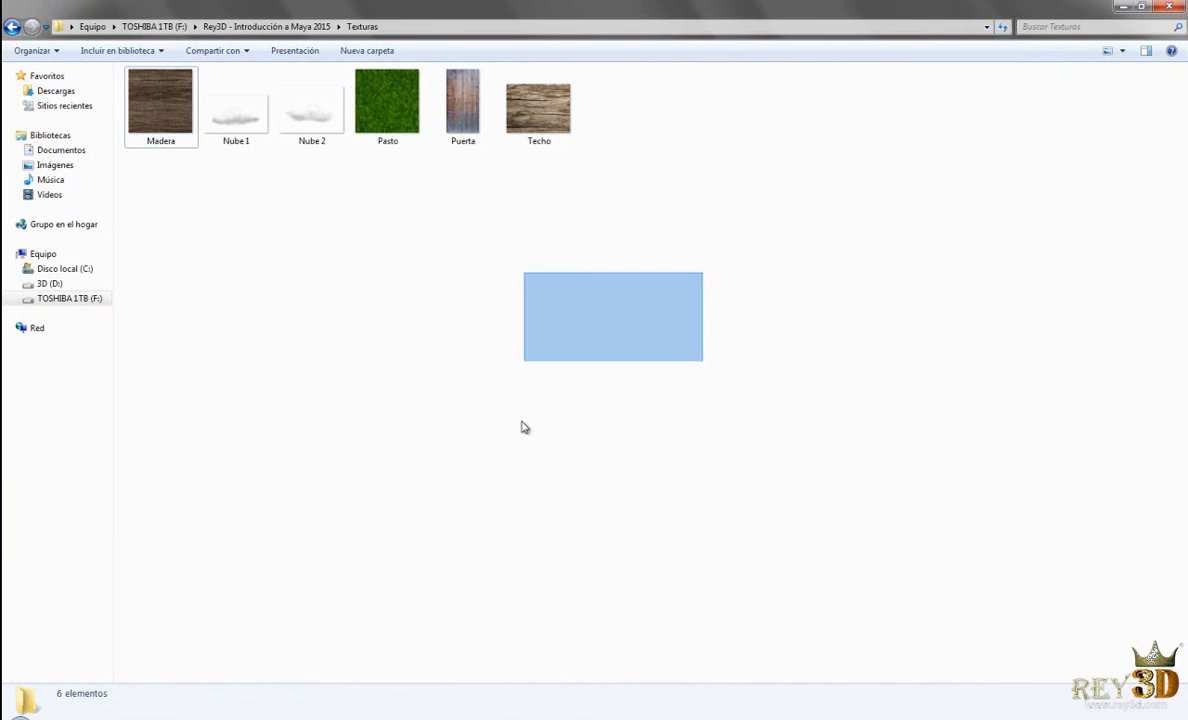
click(166, 126)
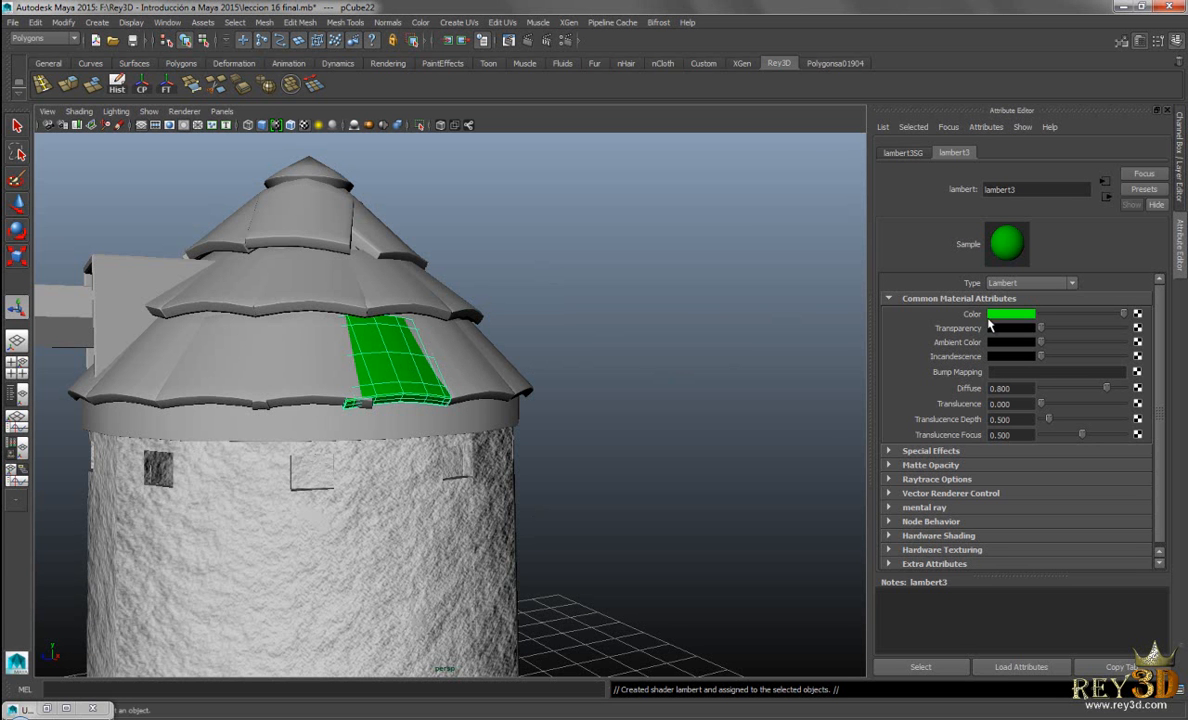
Set the color of the shingle's Lambert material to yellow
click(1012, 315)
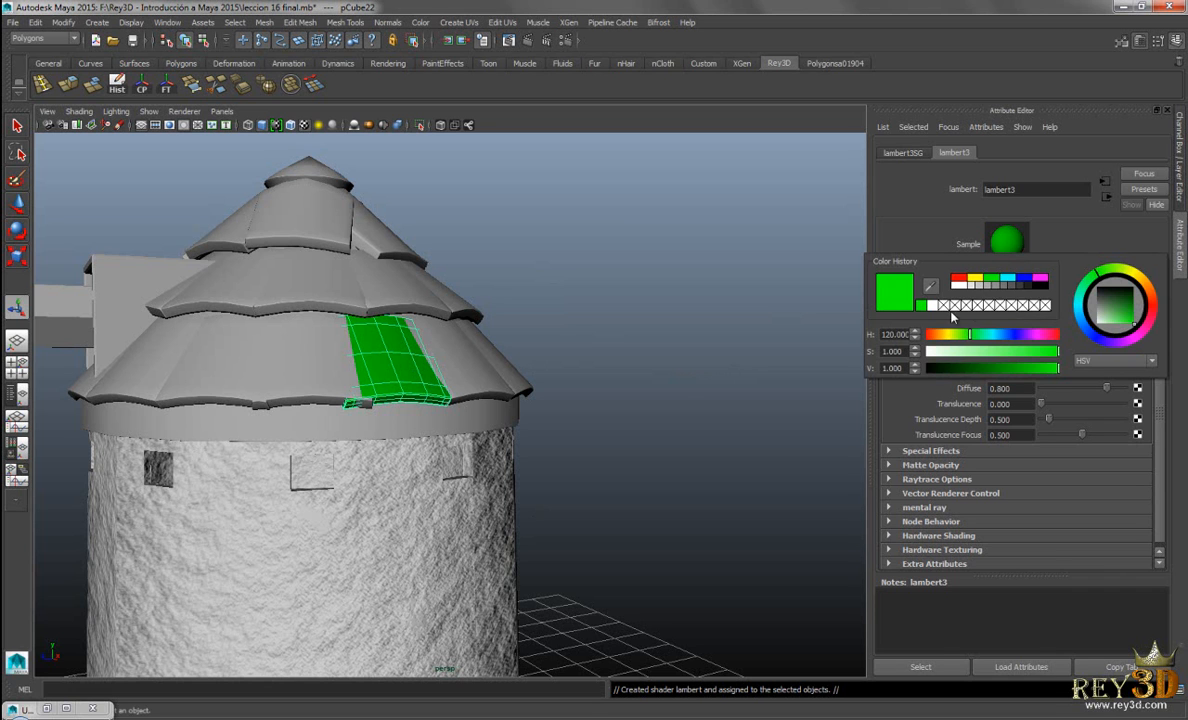
click(974, 277)
click(958, 277)
click(974, 277)
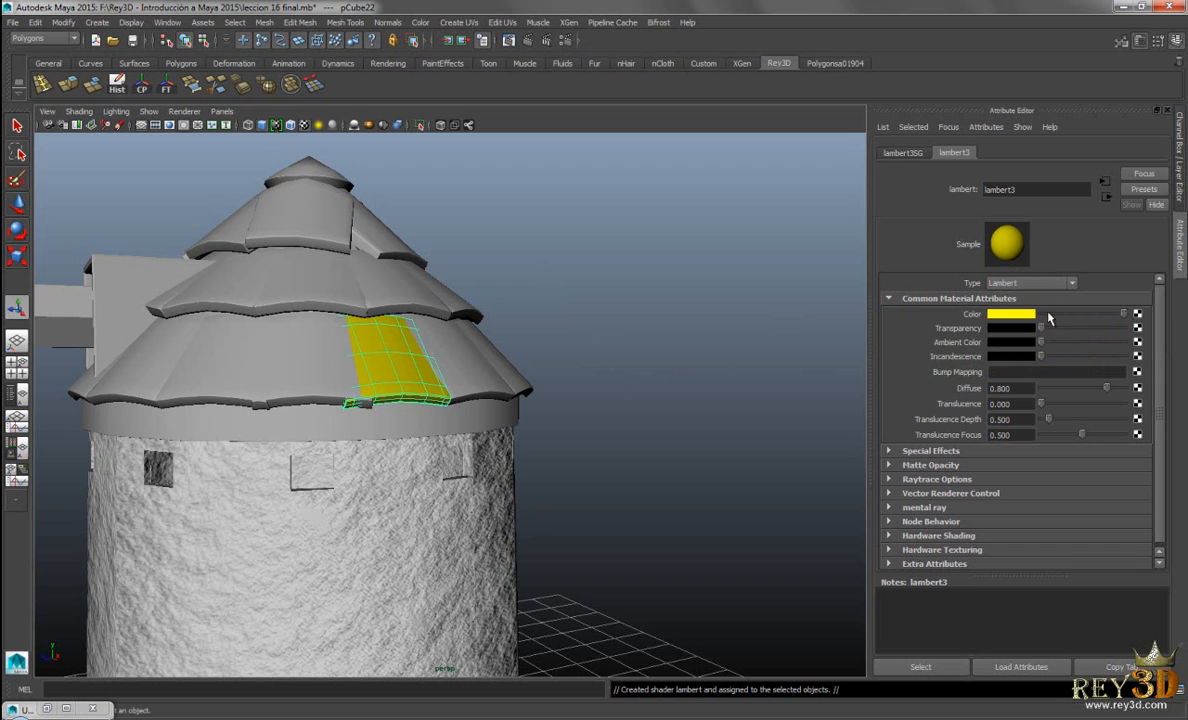
Connect a File texture node to the color of the shingle's Lambert material
click(1137, 314)
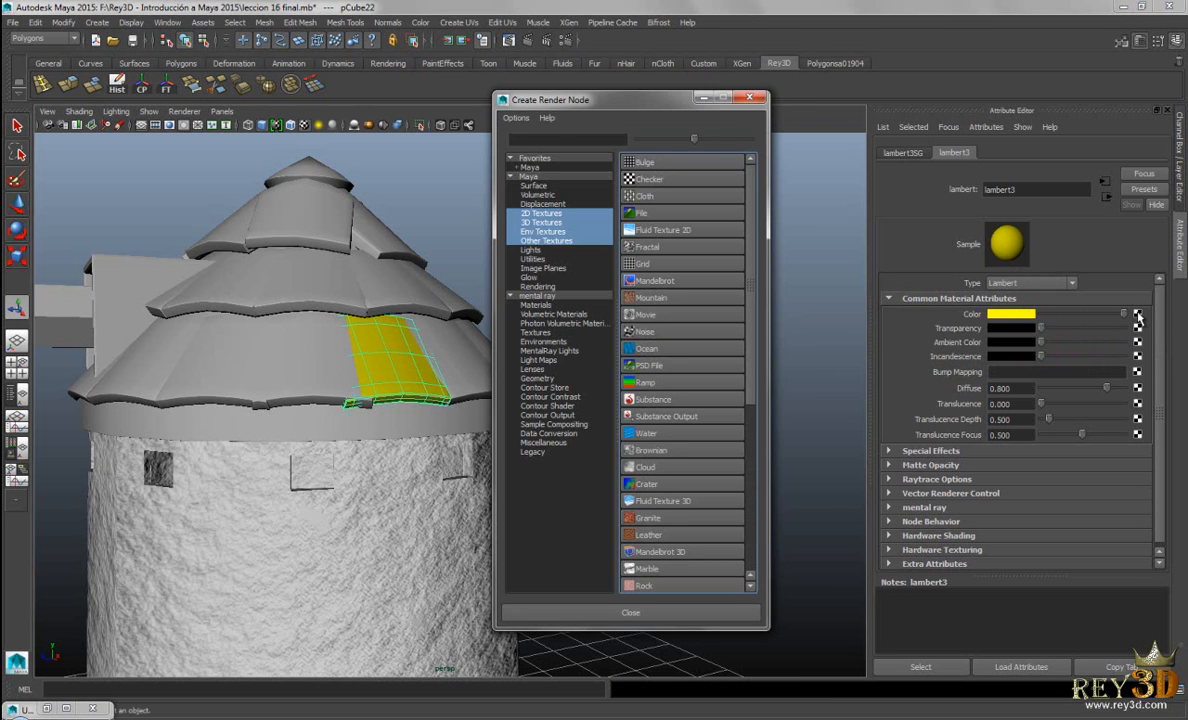
drag(754, 228, 744, 192)
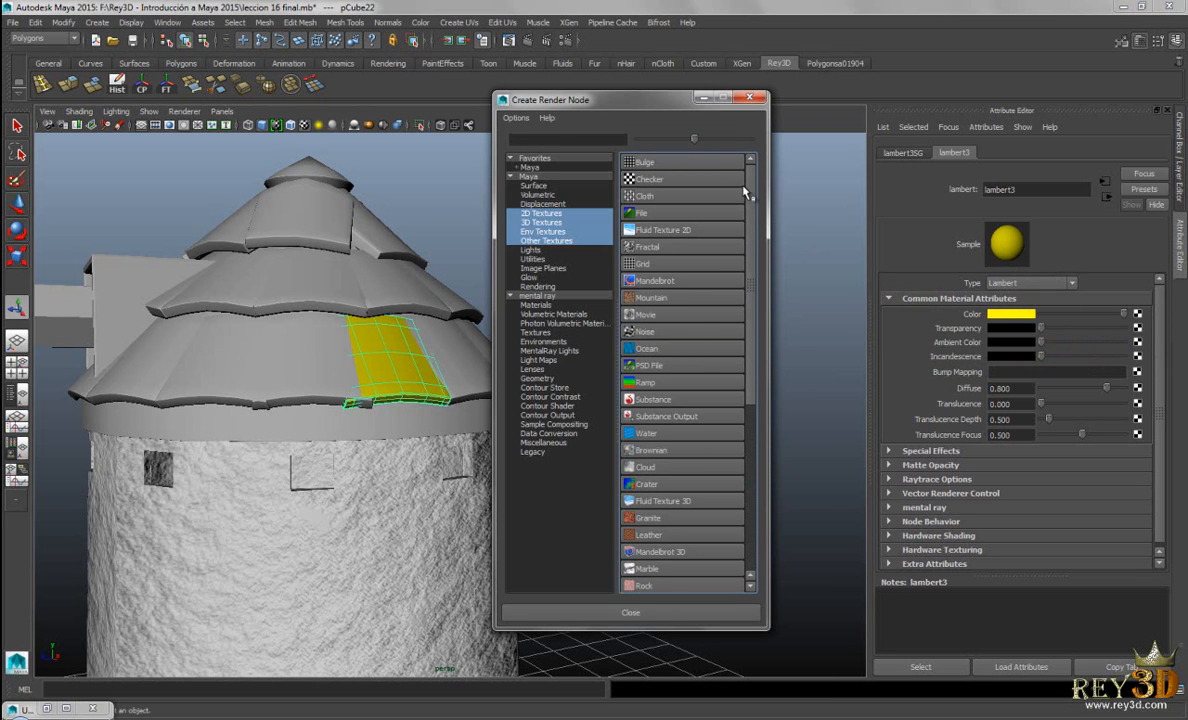
click(667, 216)
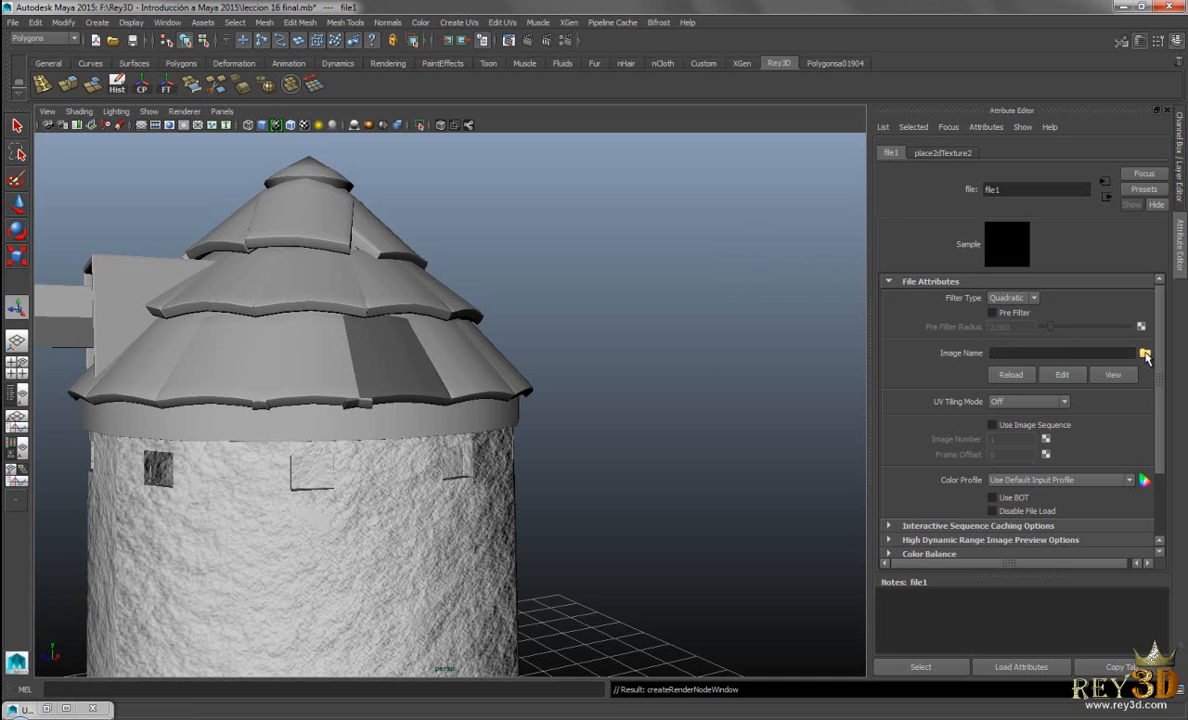
Load Madera.jpg from the Texturas folder of Rey3D - Introducción a Maya 2015 on drive F as the File node's image
click(1145, 354)
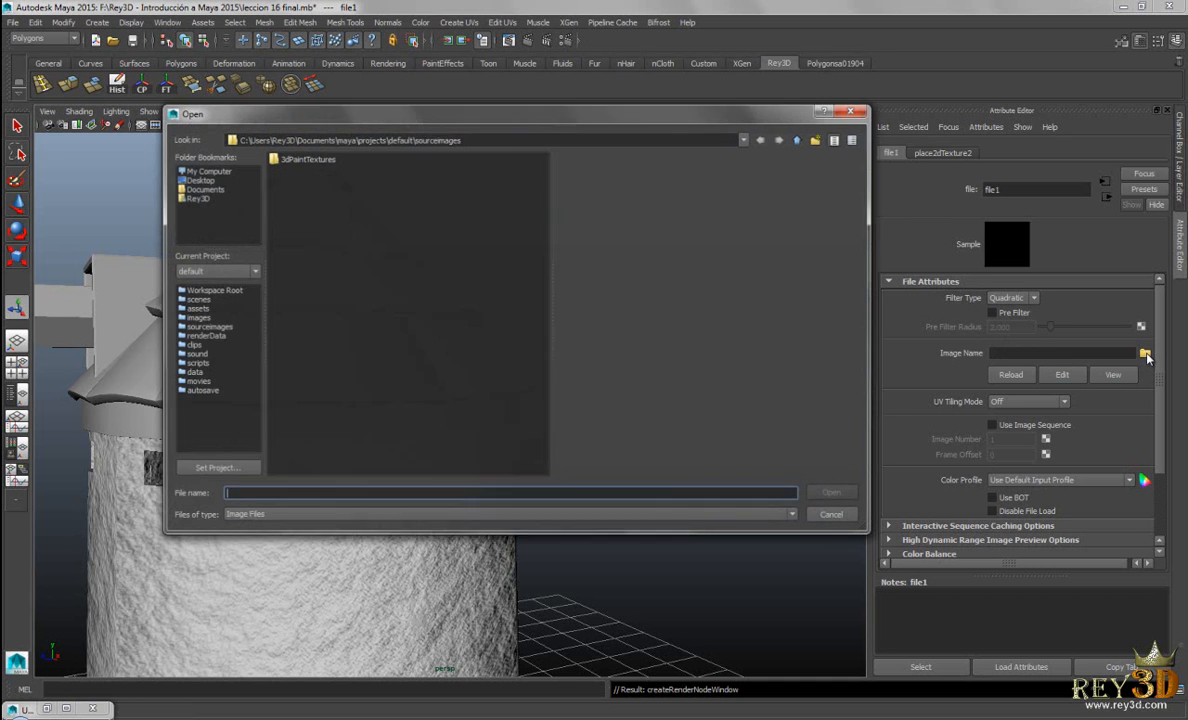
drag(550, 124, 588, 132)
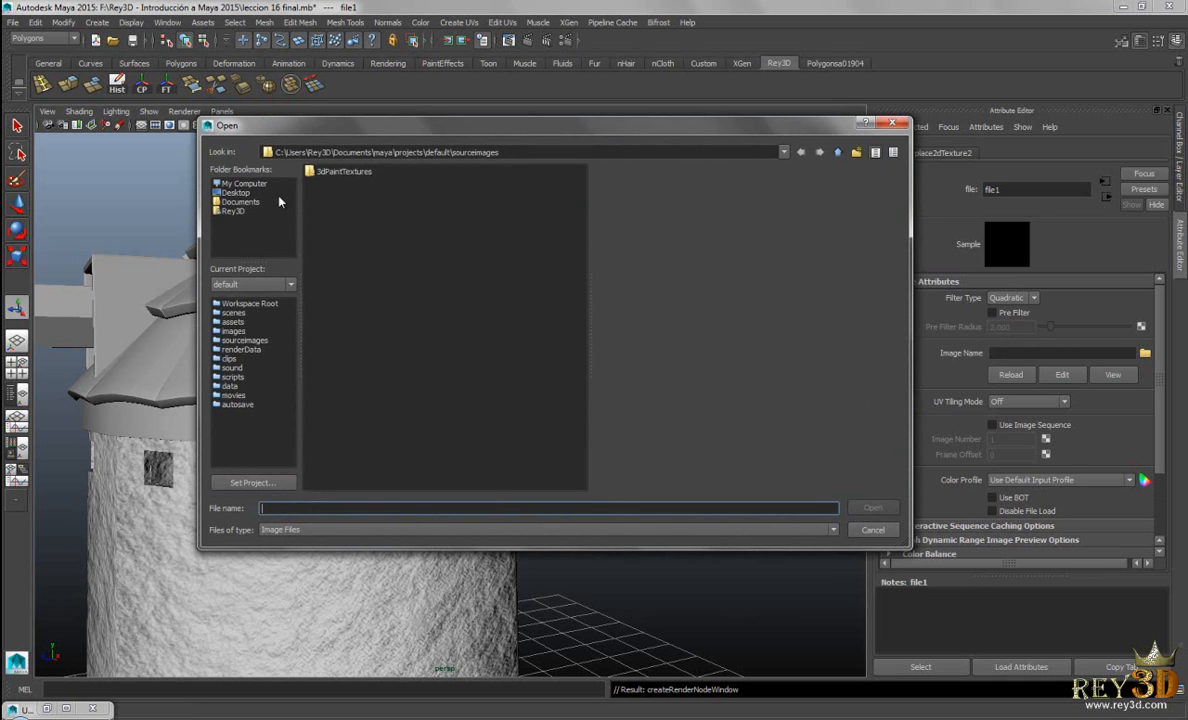
click(243, 184)
double_click(335, 183)
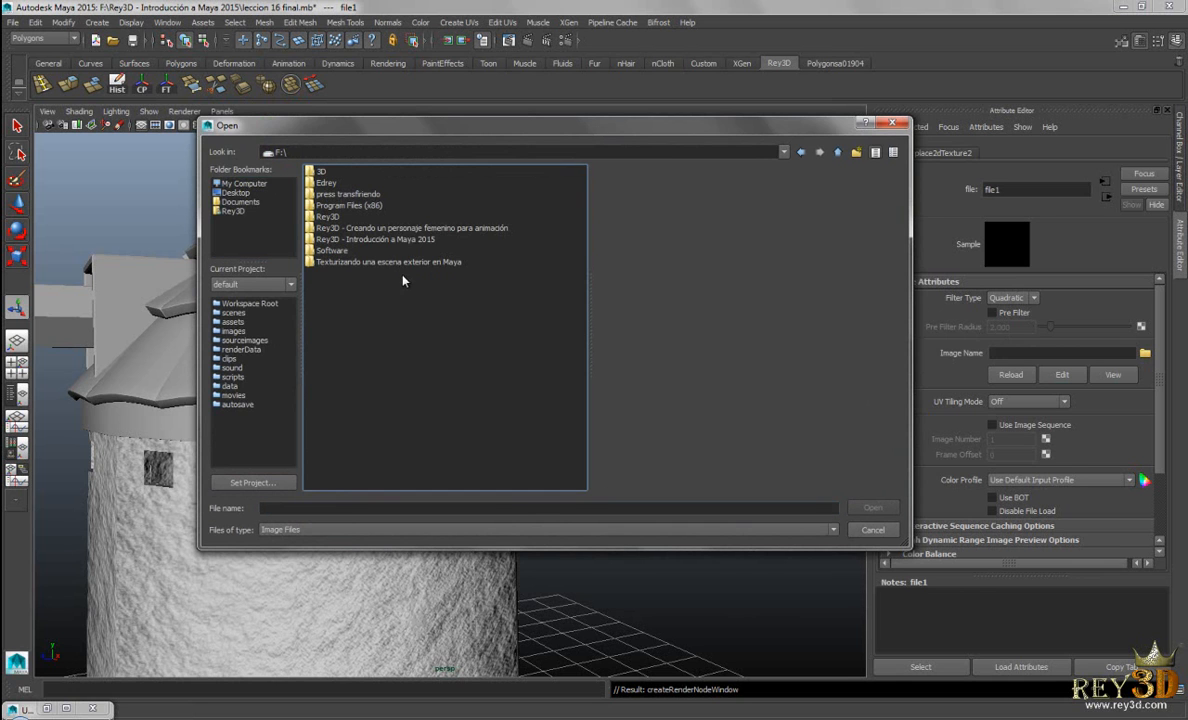
double_click(376, 239)
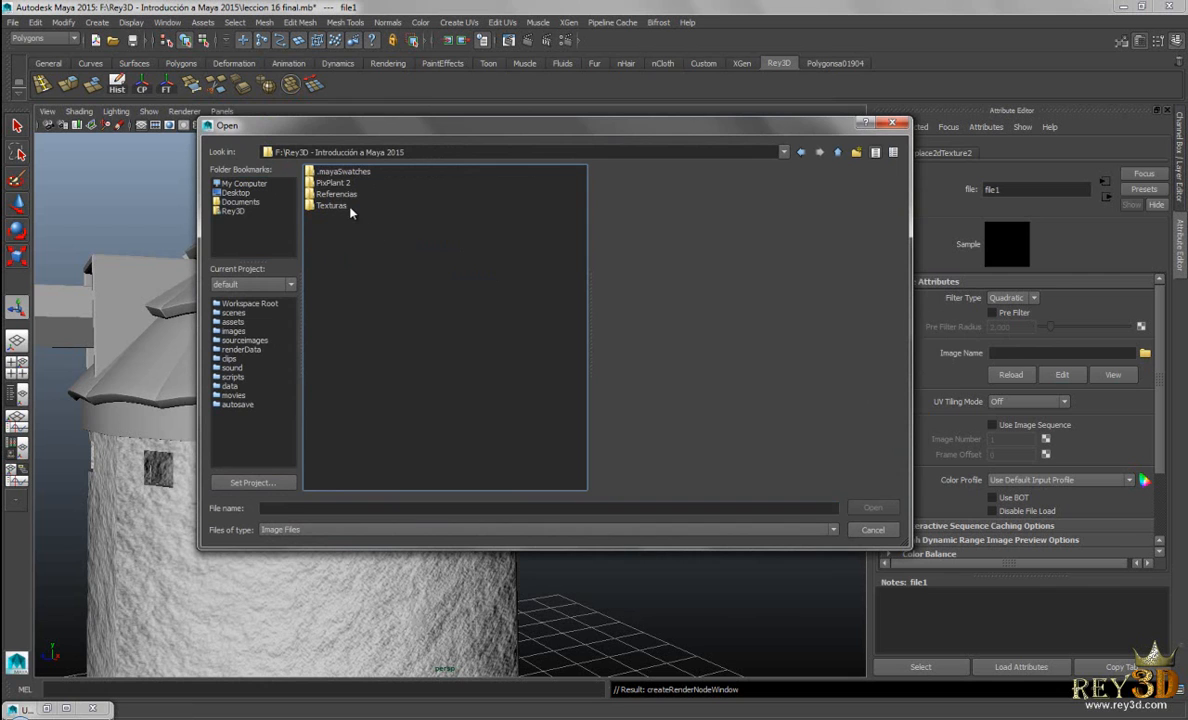
double_click(334, 205)
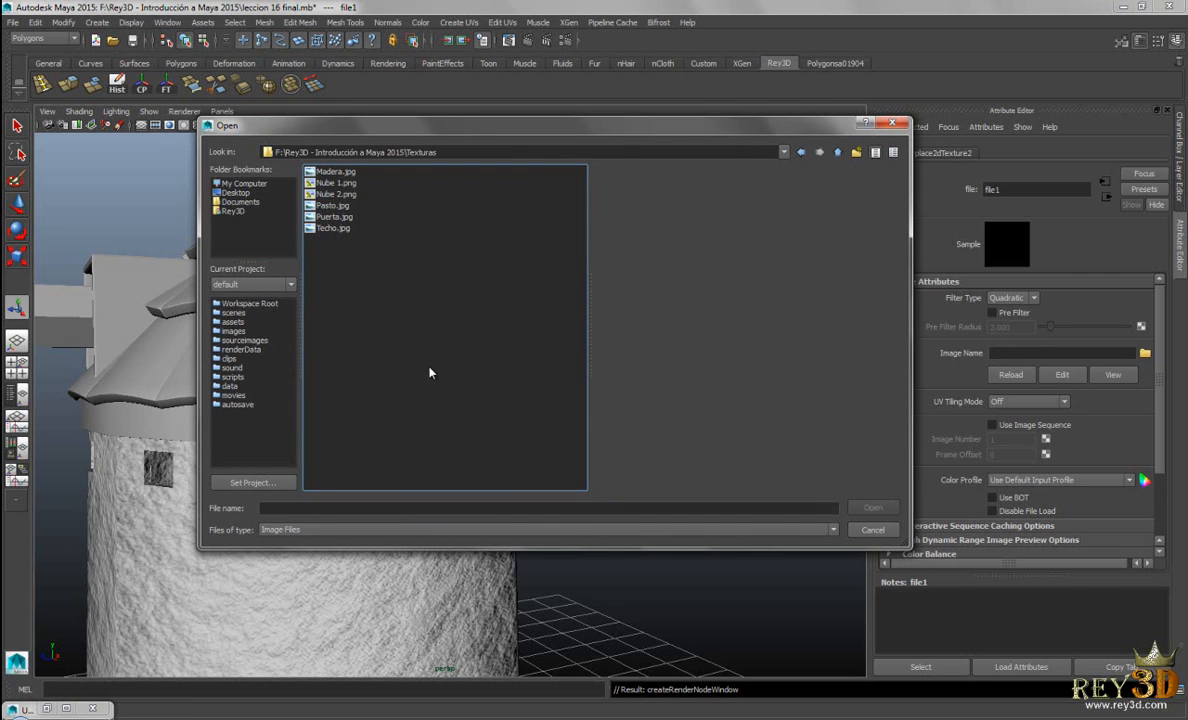
click(336, 172)
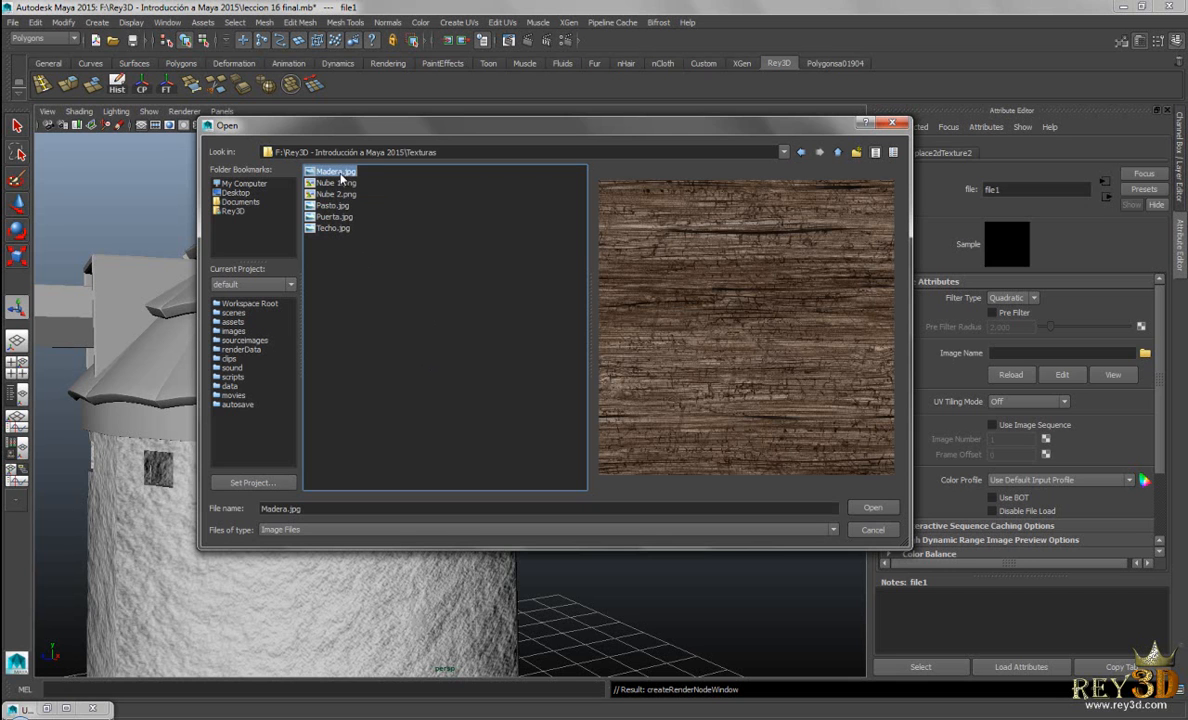
click(872, 508)
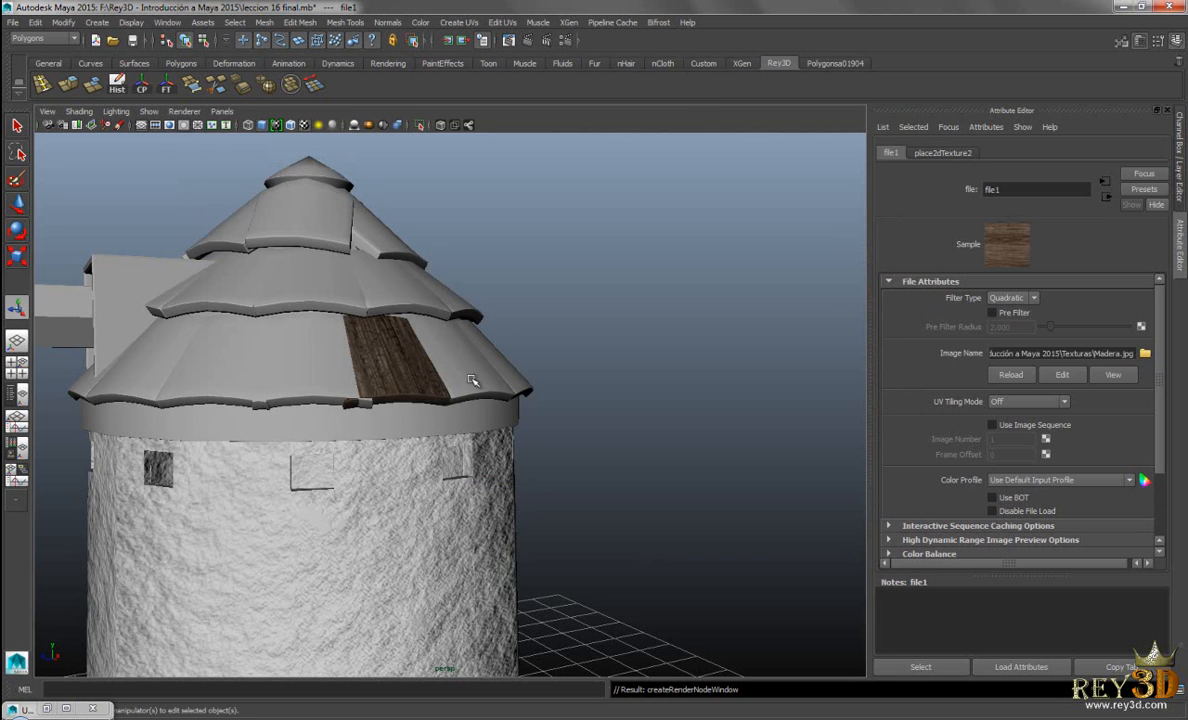
Examine how the Madera wood texture lies on the roof shingle from several angles and distances
alt+right_drag(446, 366, 602, 419)
alt+drag(532, 369, 493, 382)
alt+middle_drag(493, 382, 627, 382)
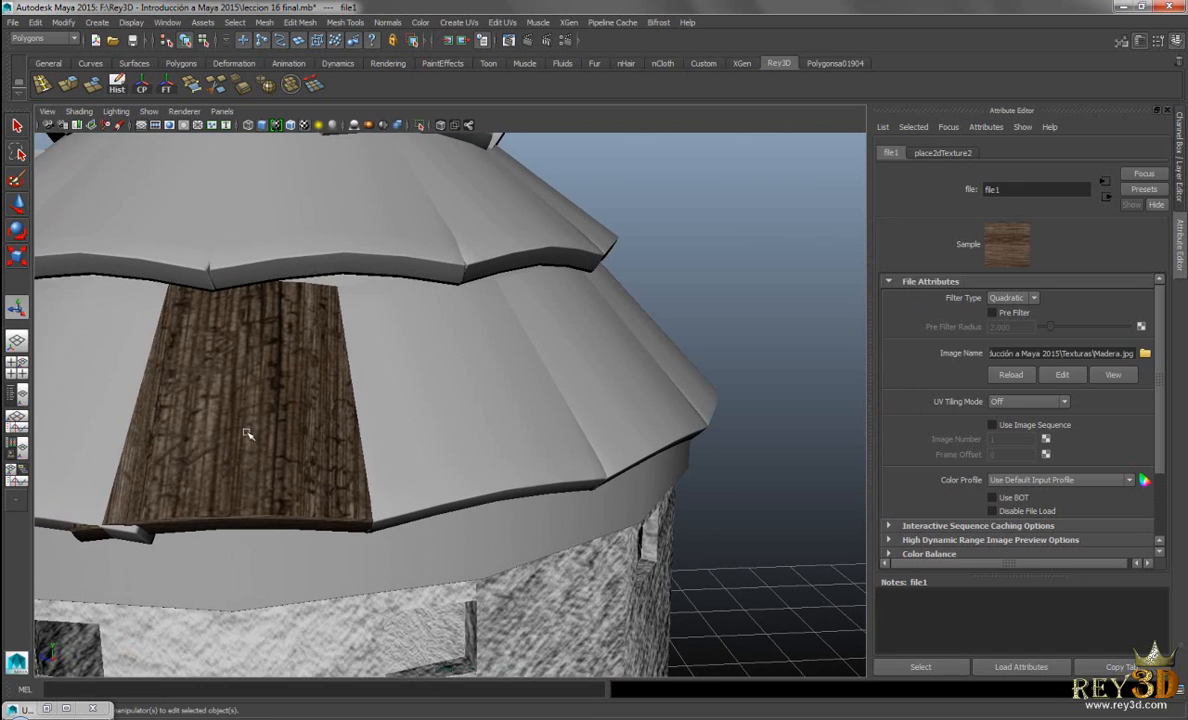
alt+right_drag(525, 401, 400, 379)
alt+drag(380, 380, 414, 384)
alt+right_drag(414, 384, 440, 345)
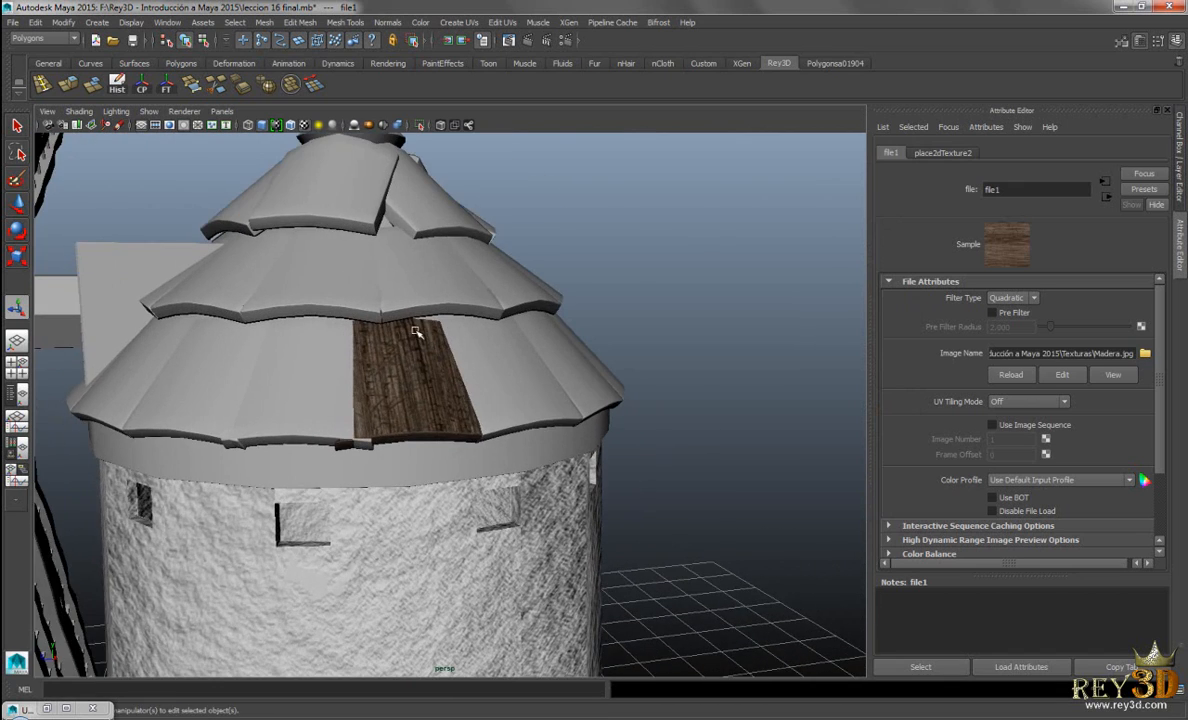
alt+drag(552, 399, 578, 395)
alt+right_drag(578, 395, 554, 371)
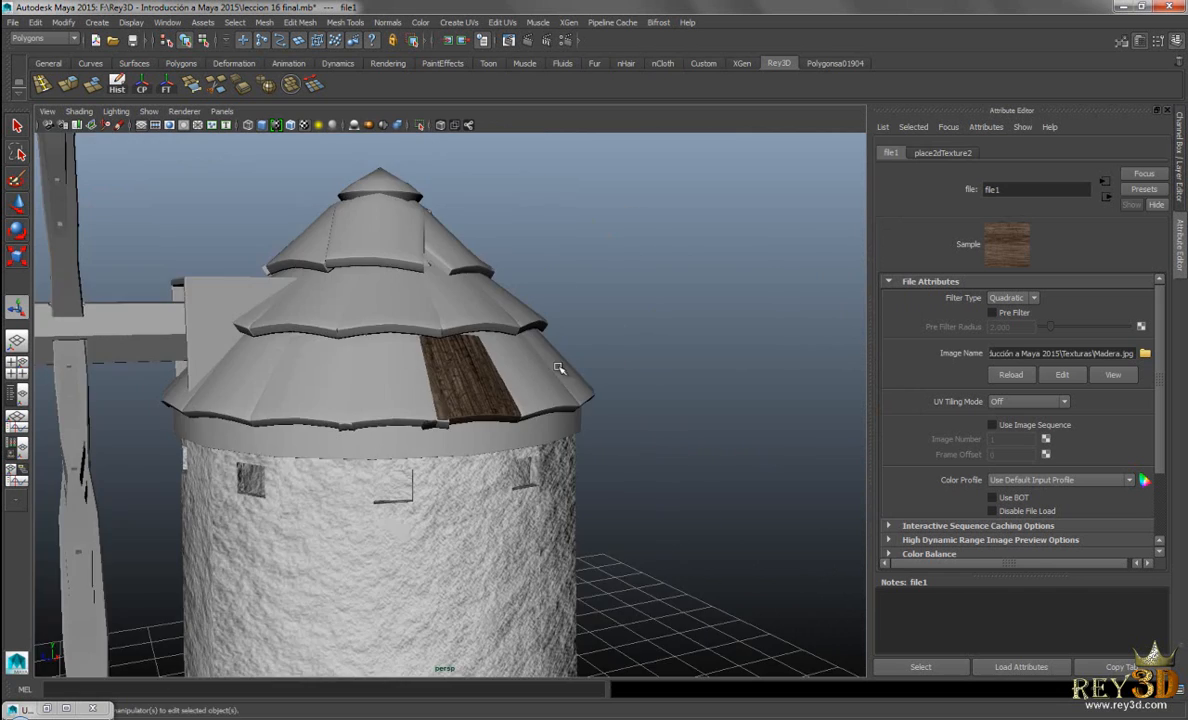
alt+drag(554, 371, 580, 367)
alt+right_drag(712, 391, 690, 366)
alt+middle_drag(690, 366, 695, 329)
alt+right_drag(695, 329, 718, 377)
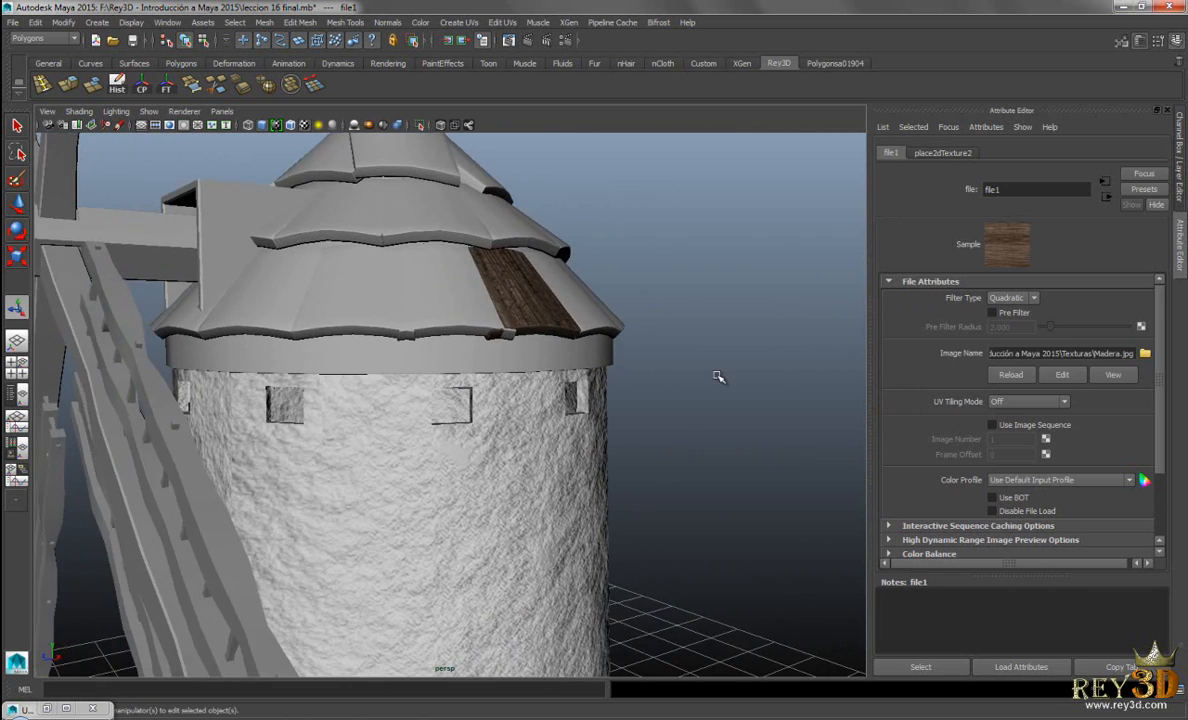
alt+drag(718, 377, 712, 370)
Compare the windmill in wireframe, shaded and textured display, finishing in textured display
key(4)
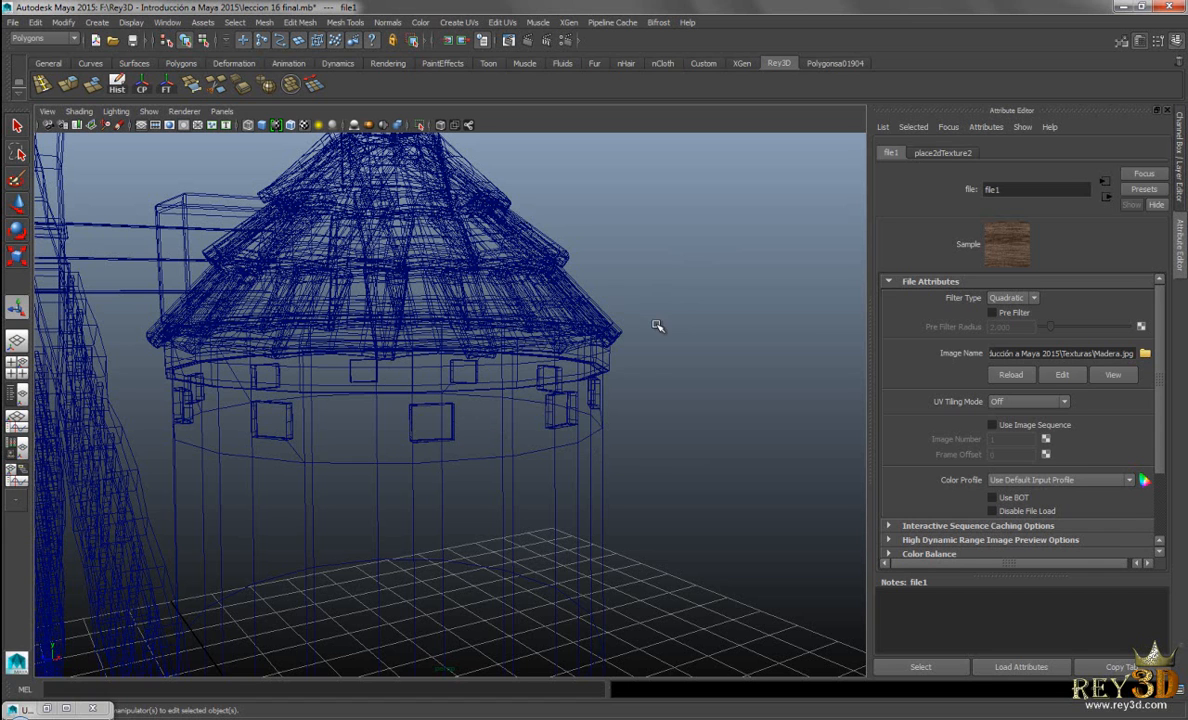
key(5)
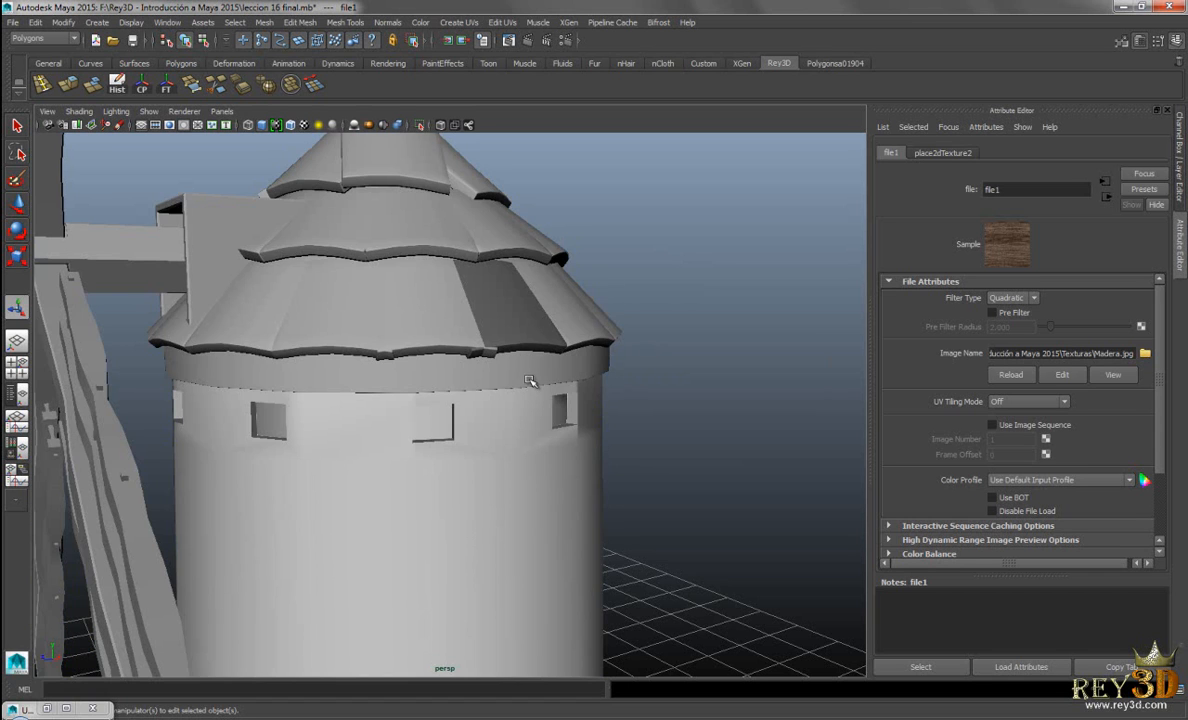
alt+right_drag(716, 395, 398, 408)
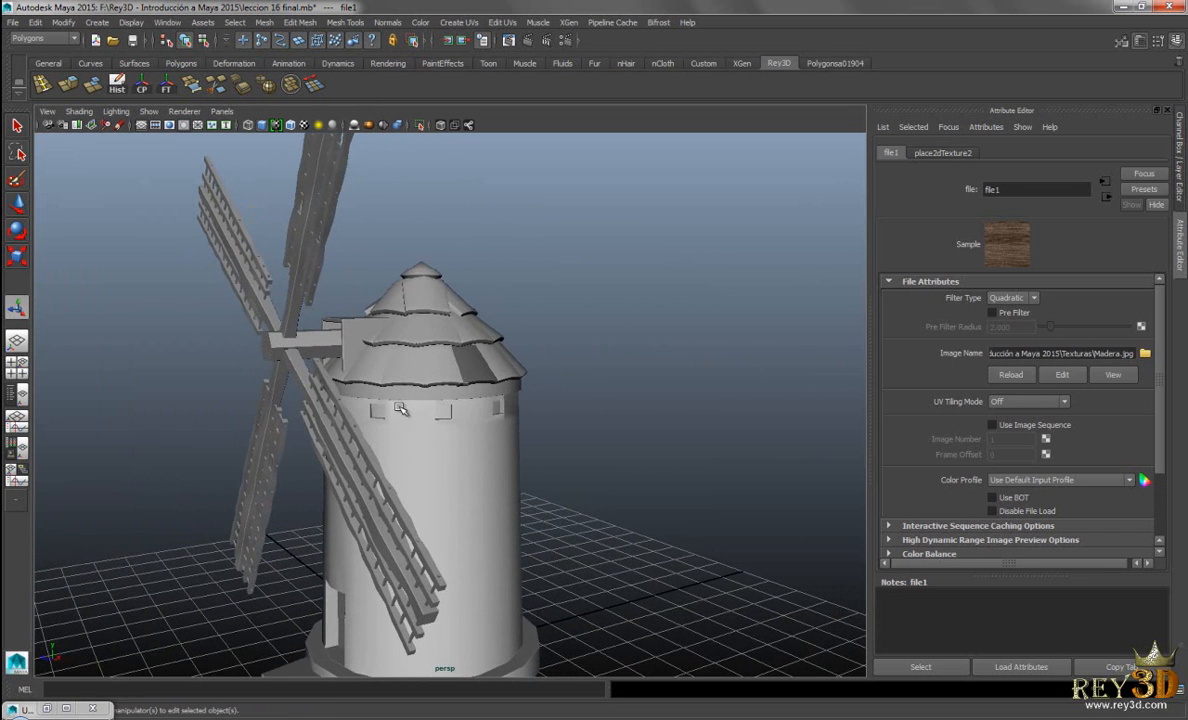
key(6)
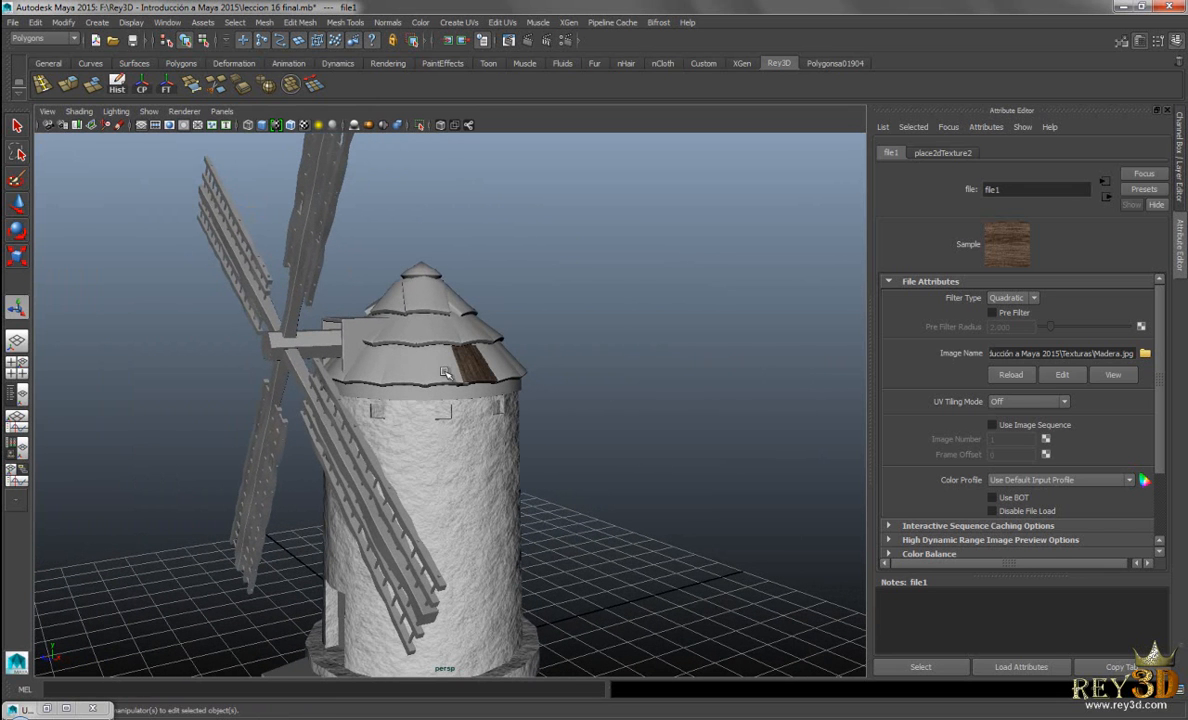
alt+right_drag(526, 345, 719, 362)
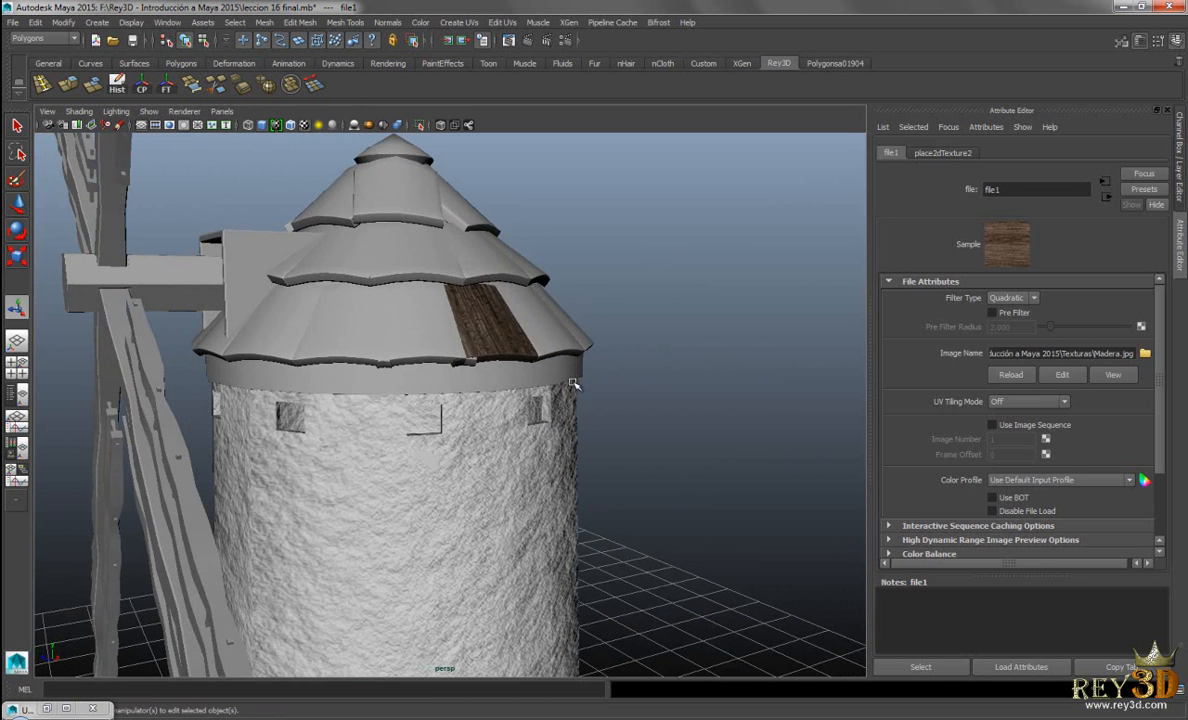
key(5)
key(6)
Inspect the sharpness and grain of the wood texture on the shingle up close
alt+right_drag(578, 400, 687, 379)
alt+drag(687, 379, 668, 384)
alt+right_drag(605, 366, 654, 372)
alt+drag(654, 373, 572, 350)
alt+right_drag(572, 350, 616, 357)
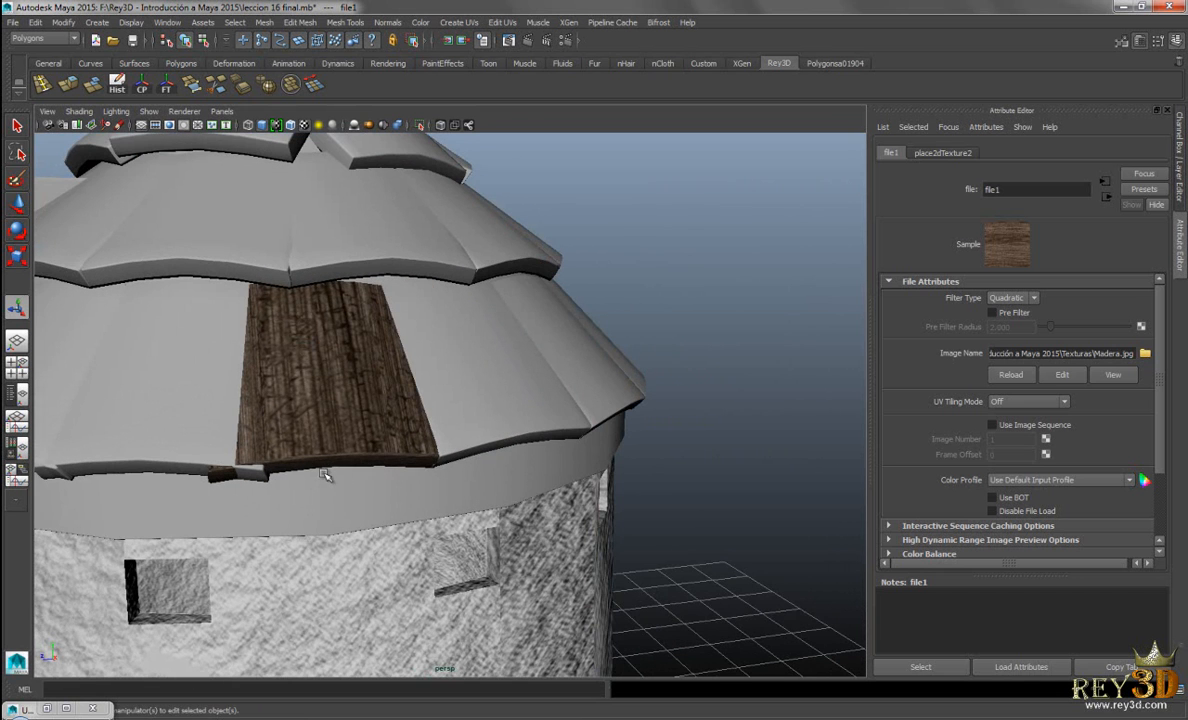
alt+right_drag(786, 312, 692, 299)
mouse_move(716, 293)
alt+mouse_down()
mouse_move(729, 294)
mouse_move(718, 293)
alt+mouse_up()
alt+right_drag(674, 289, 707, 311)
alt+drag(758, 310, 735, 290)
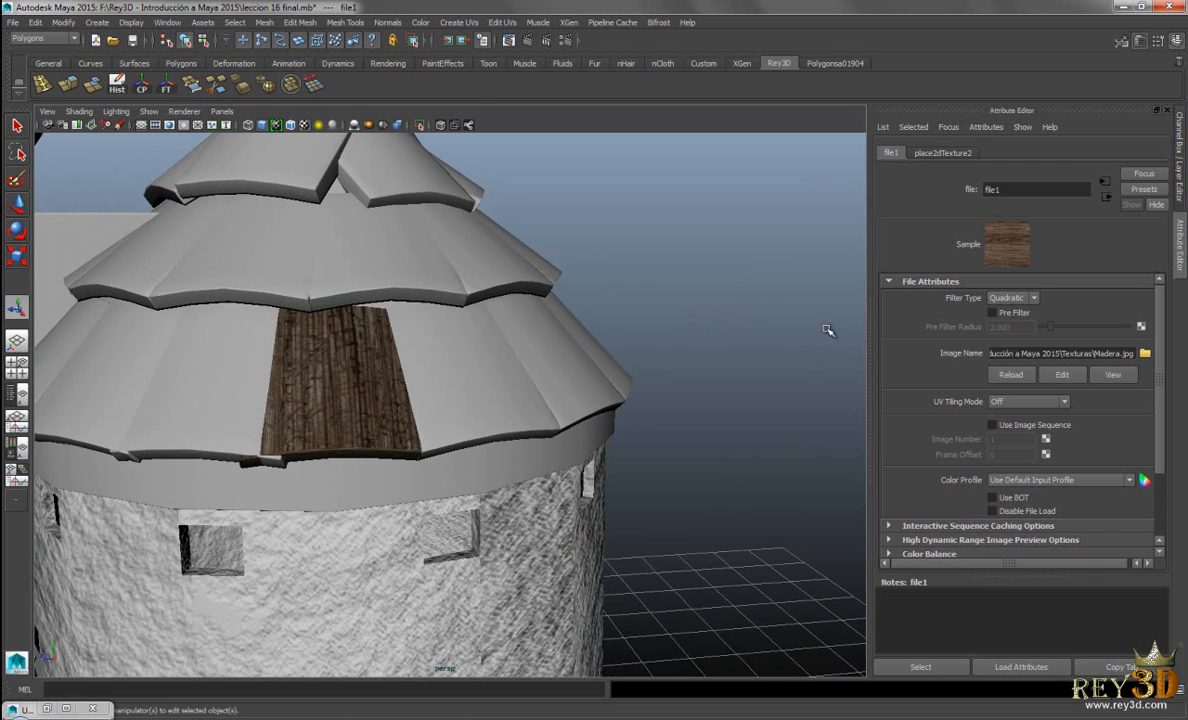
Set the filter type of the Madera.jpg file texture to Off
click(1017, 300)
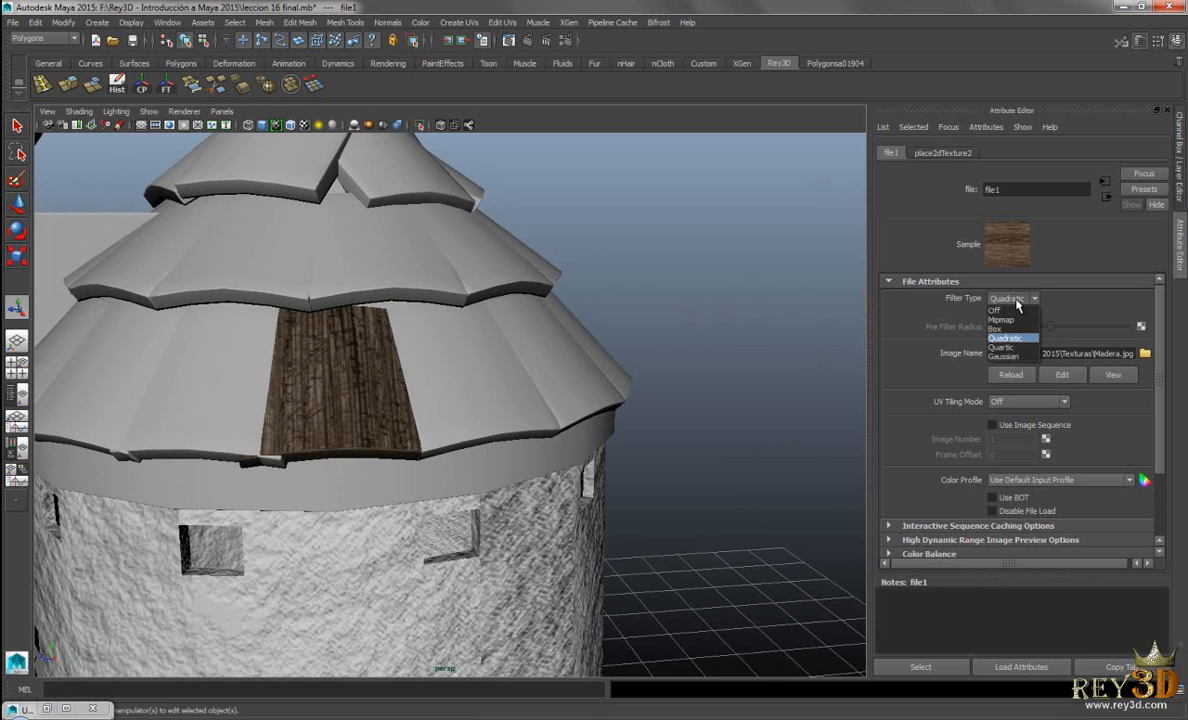
click(1017, 311)
click(1015, 299)
click(1020, 313)
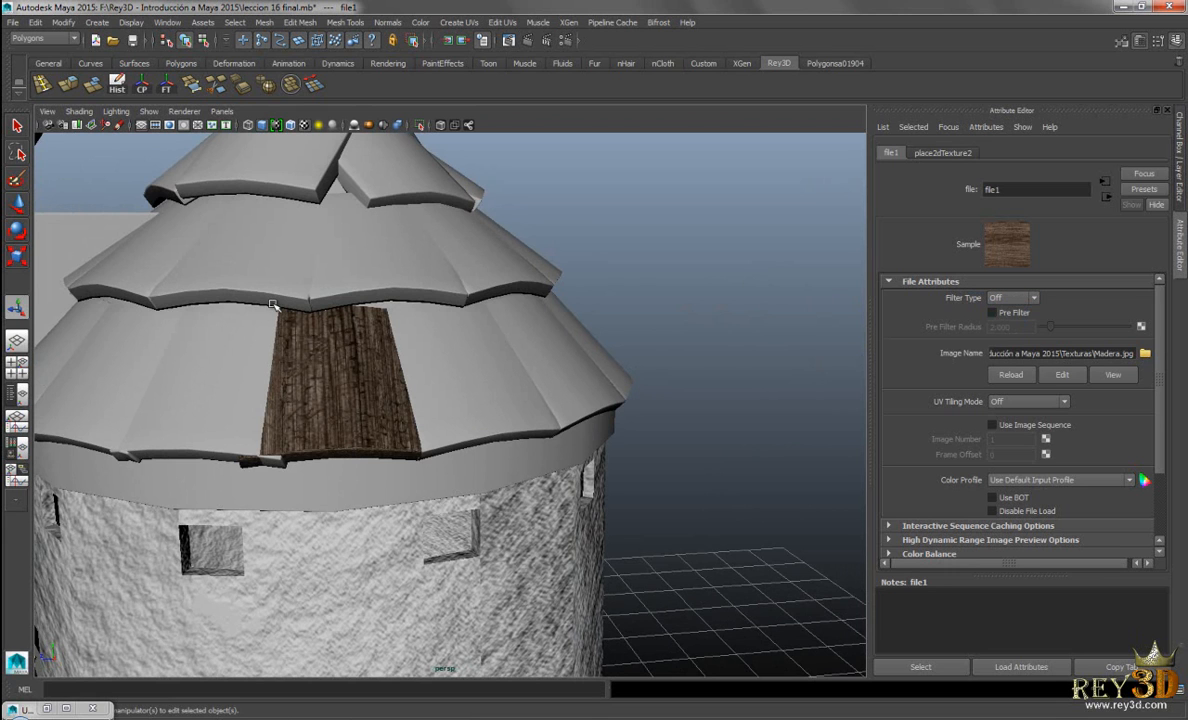
click(1007, 300)
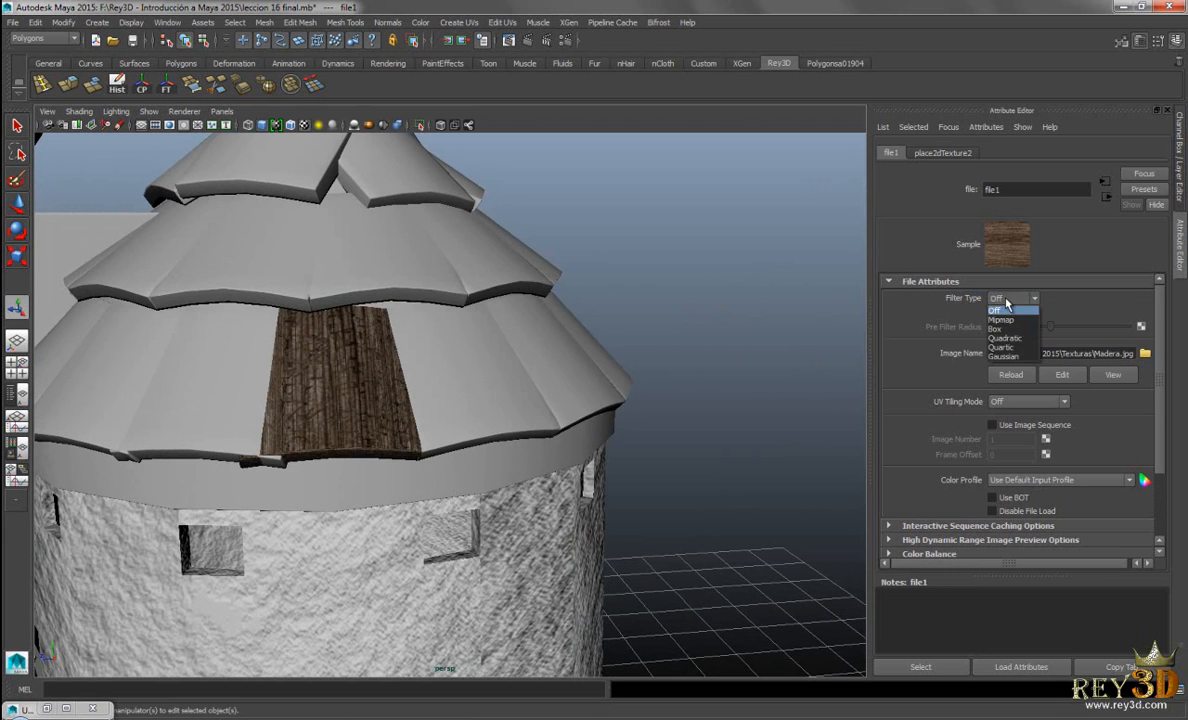
click(1005, 312)
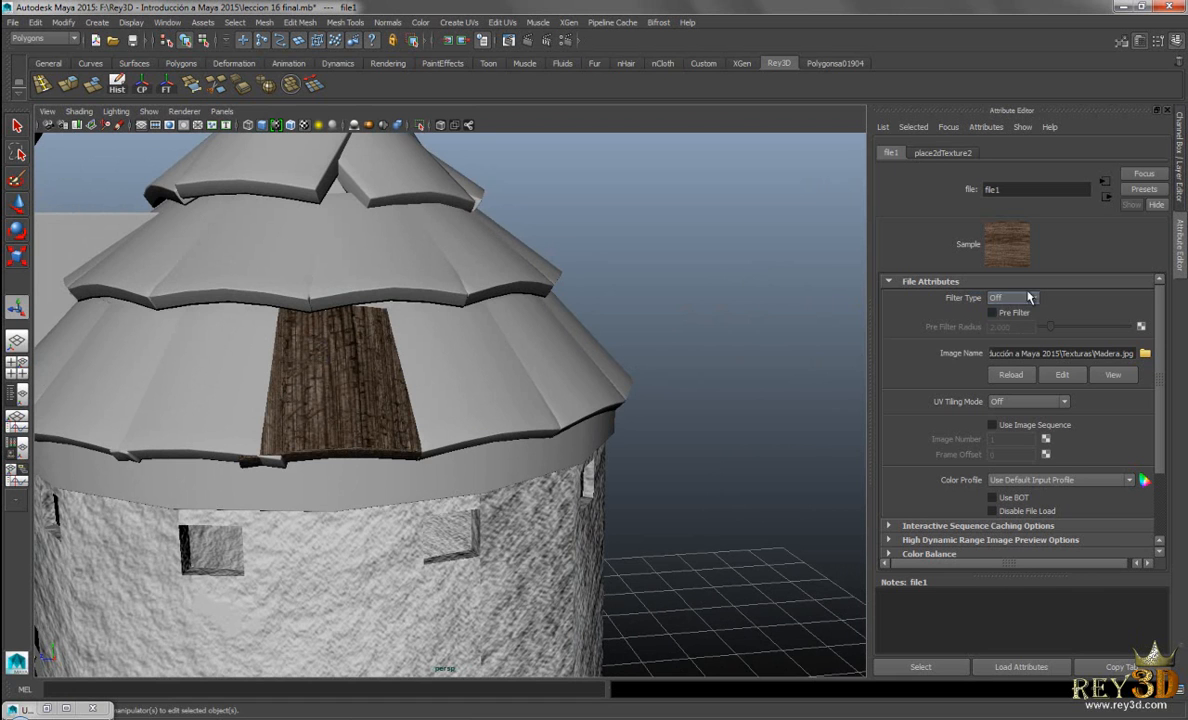
Switch the wood texture's filter type to Quadratic and back to Off to compare the two
click(1012, 298)
key(Down)
key(Down)
key(Down)
key(Return)
click(1012, 302)
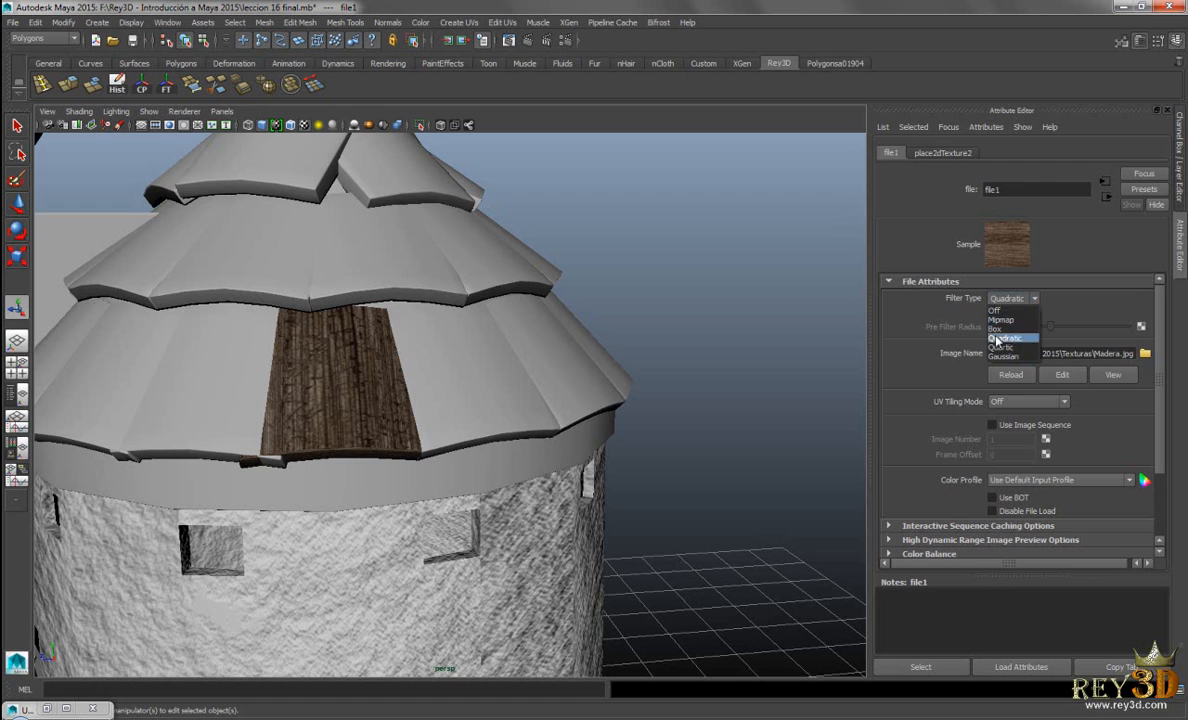
click(1004, 312)
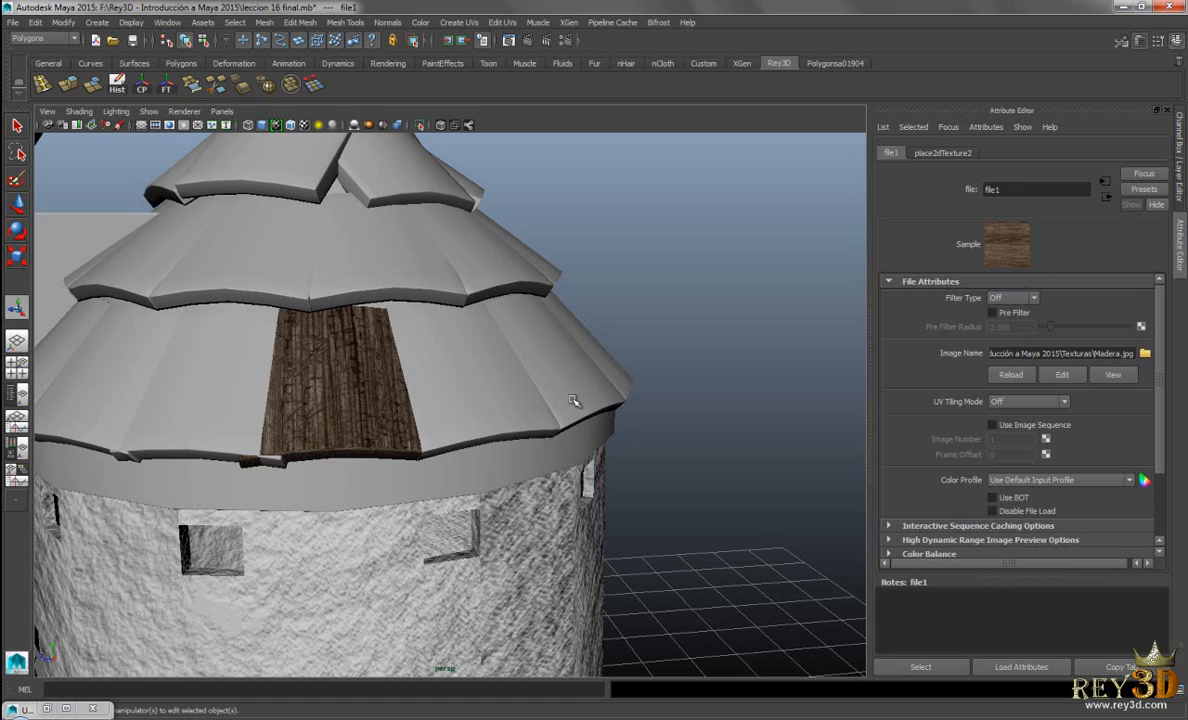
Examine the unfiltered wood texture on the shingle from around the roof
alt+right_drag(753, 392, 565, 366)
alt+middle_drag(565, 366, 613, 322)
alt+drag(613, 322, 563, 330)
alt+right_drag(563, 330, 682, 345)
alt+drag(682, 345, 662, 328)
alt+middle_drag(662, 328, 656, 352)
alt+drag(578, 342, 432, 337)
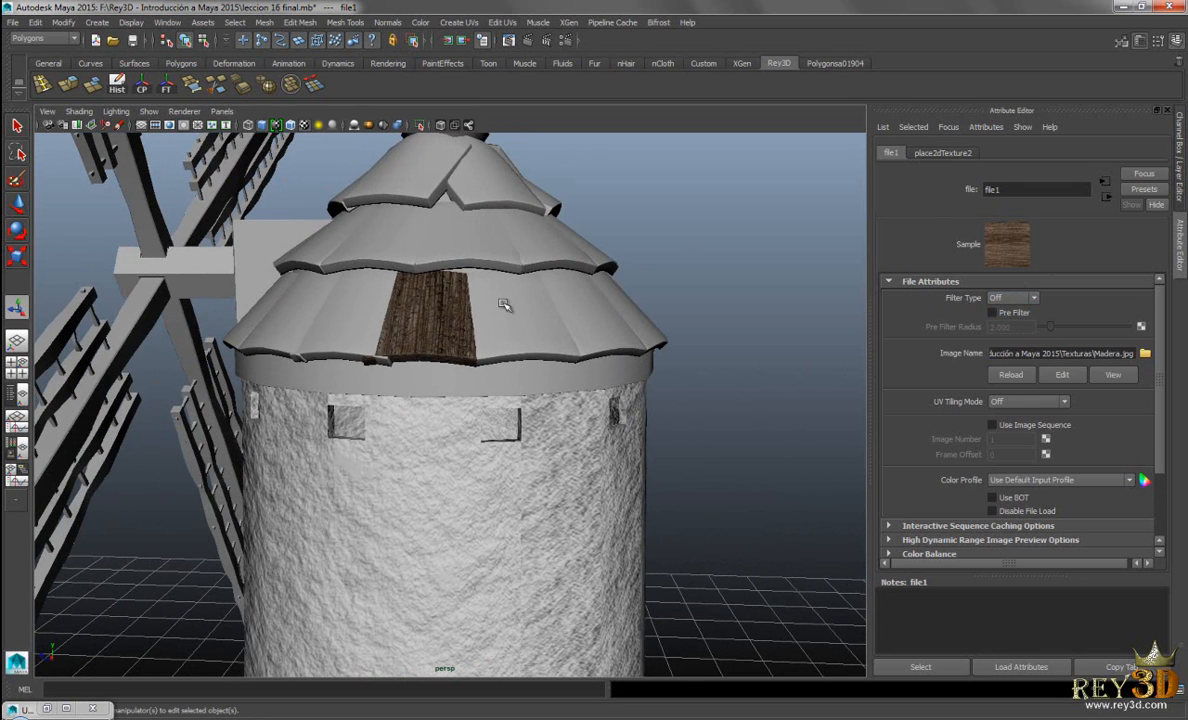
alt+middle_drag(507, 326, 491, 368)
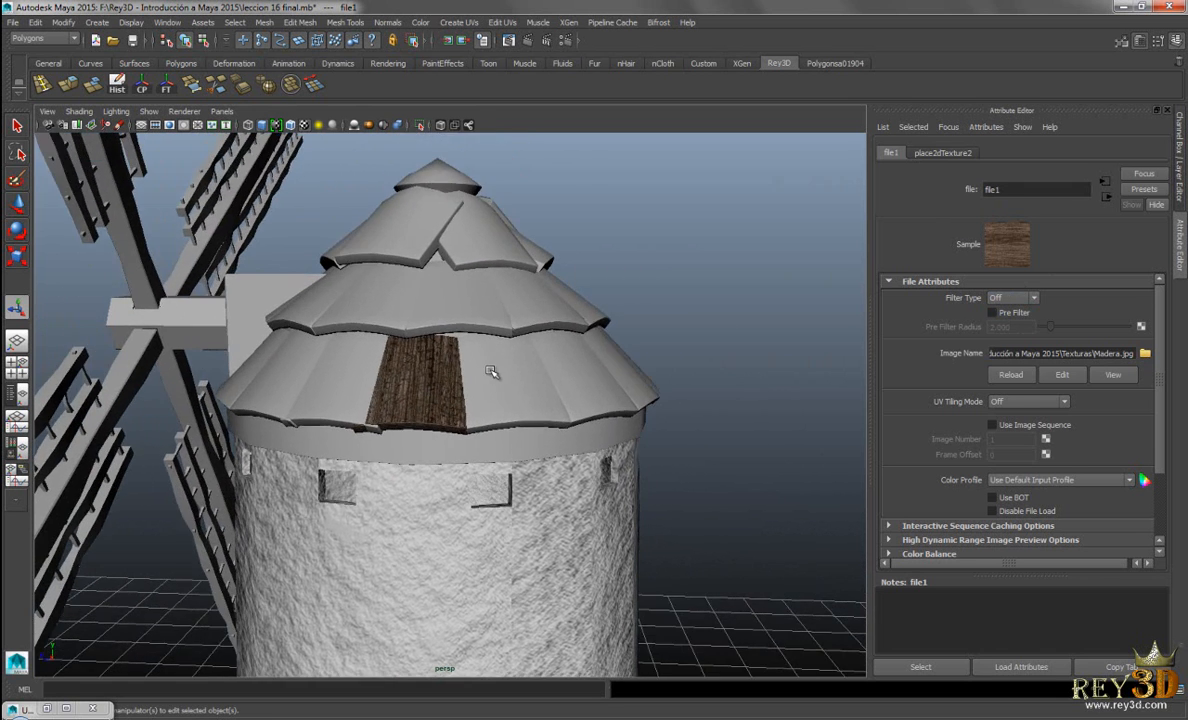
alt+drag(491, 368, 496, 339)
alt+right_drag(496, 339, 539, 365)
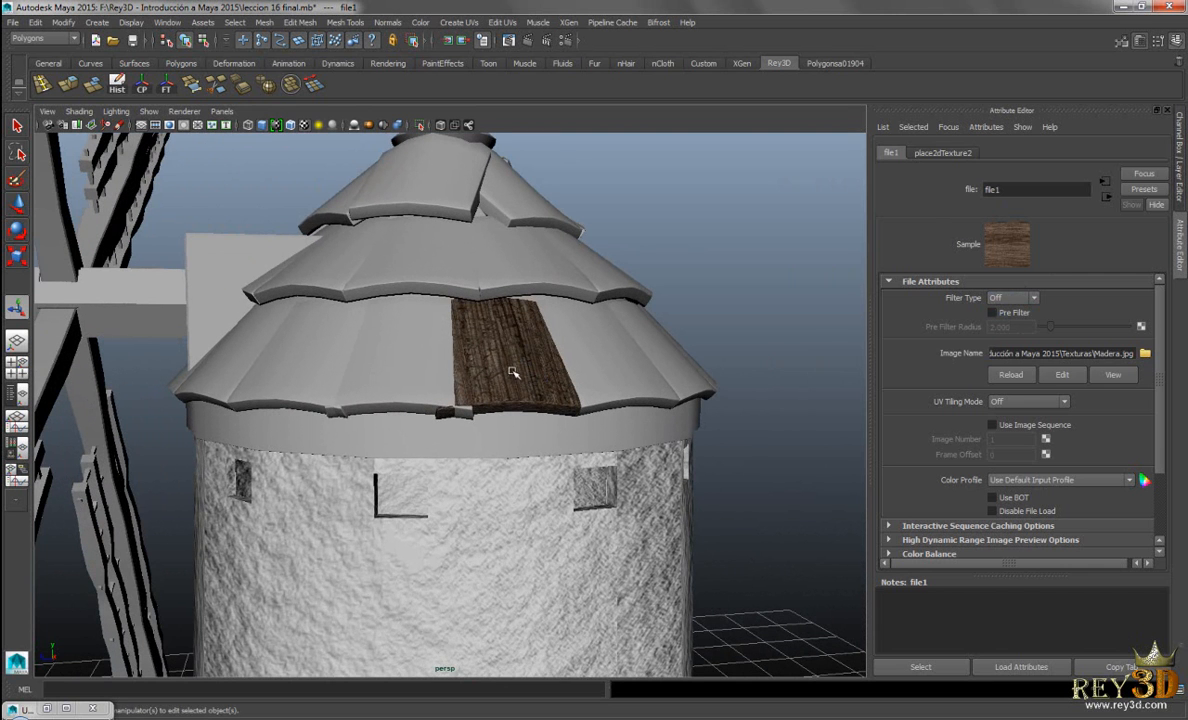
Open the material attributes of the wood-textured shingle and rename its Lambert material to teja
right_click(503, 344)
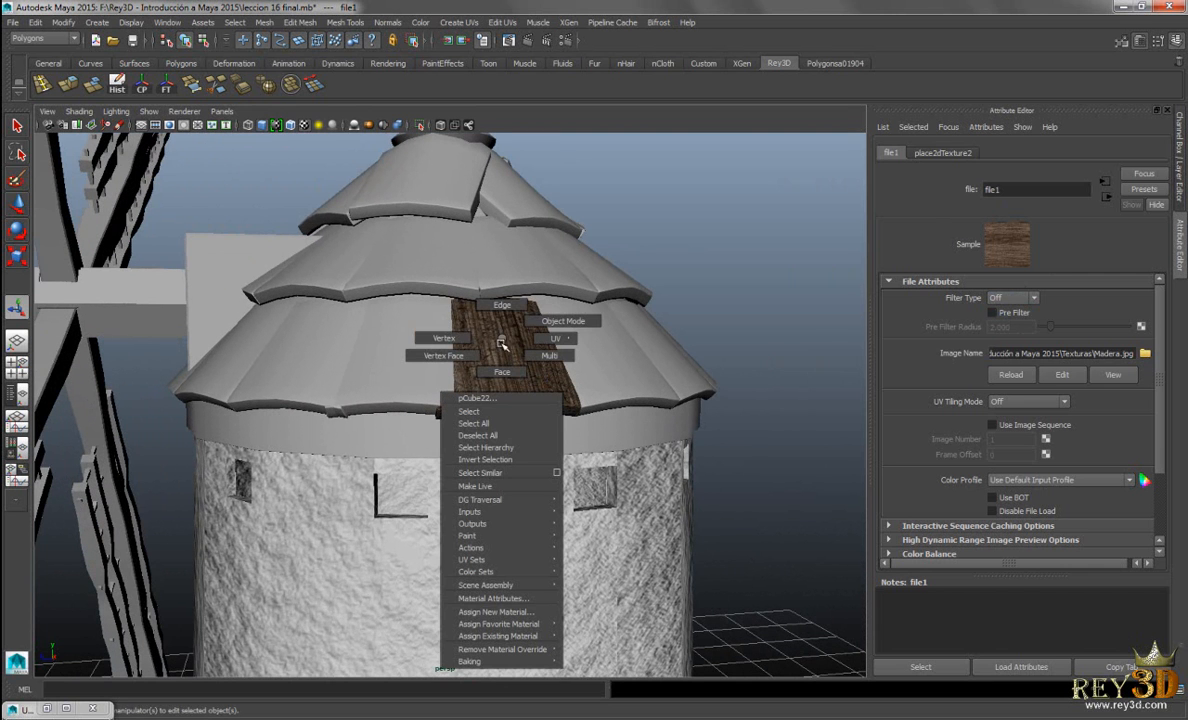
click(509, 598)
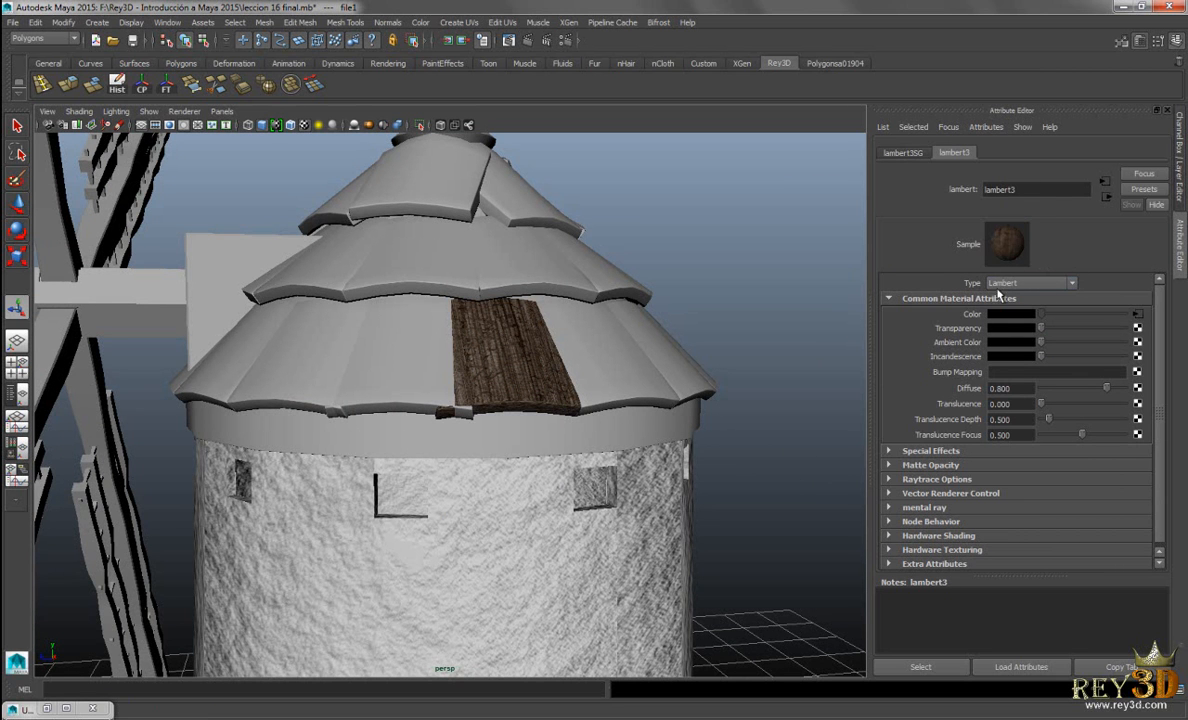
drag(1032, 189, 973, 189)
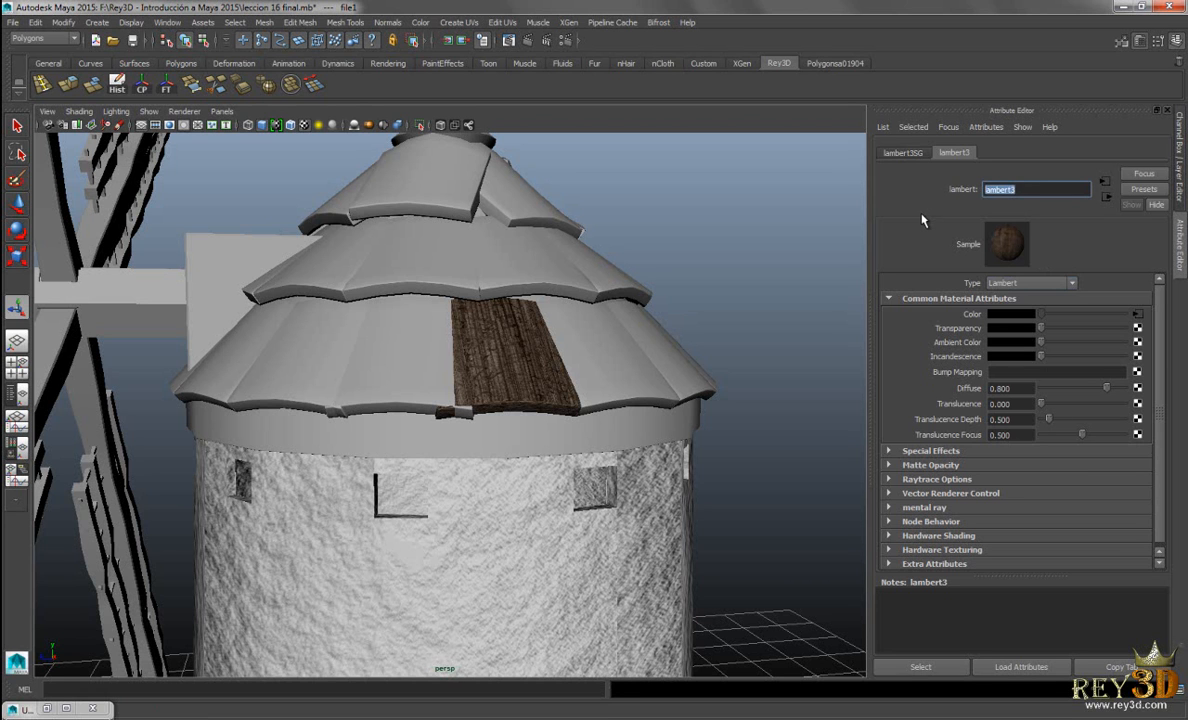
key(Return)
alt+right_drag(703, 350, 652, 337)
alt+drag(652, 337, 608, 337)
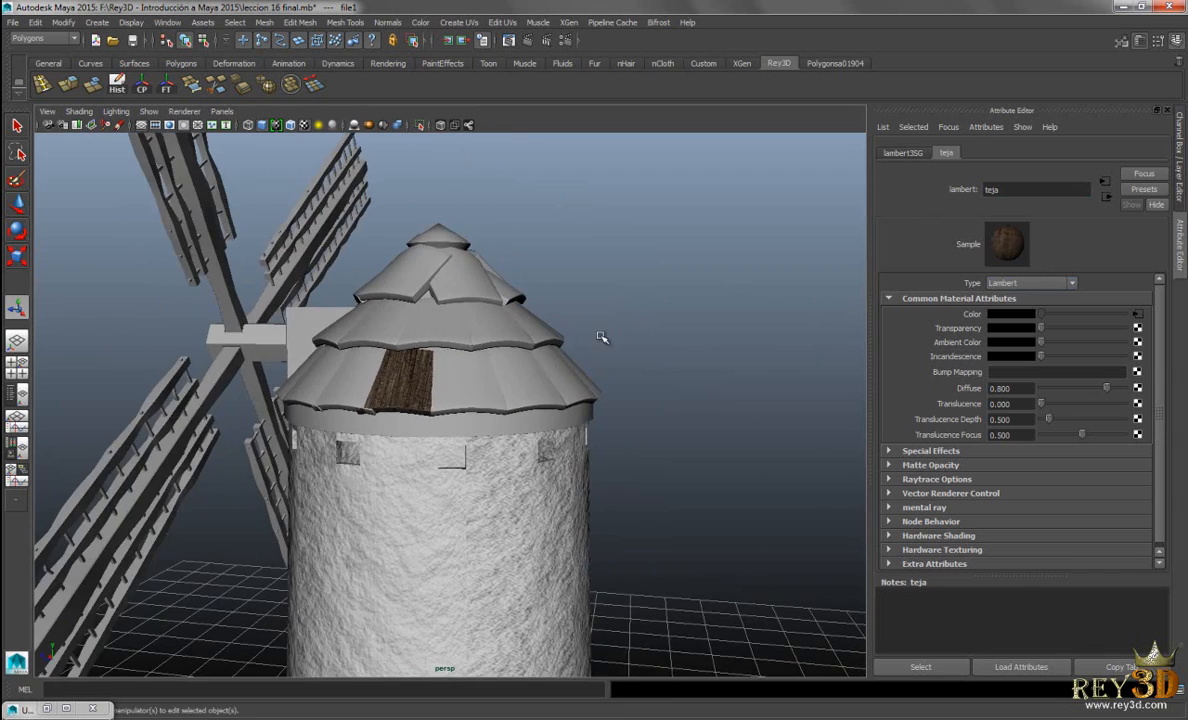
alt+right_drag(608, 337, 660, 371)
alt+drag(660, 371, 631, 373)
alt+right_drag(631, 373, 672, 390)
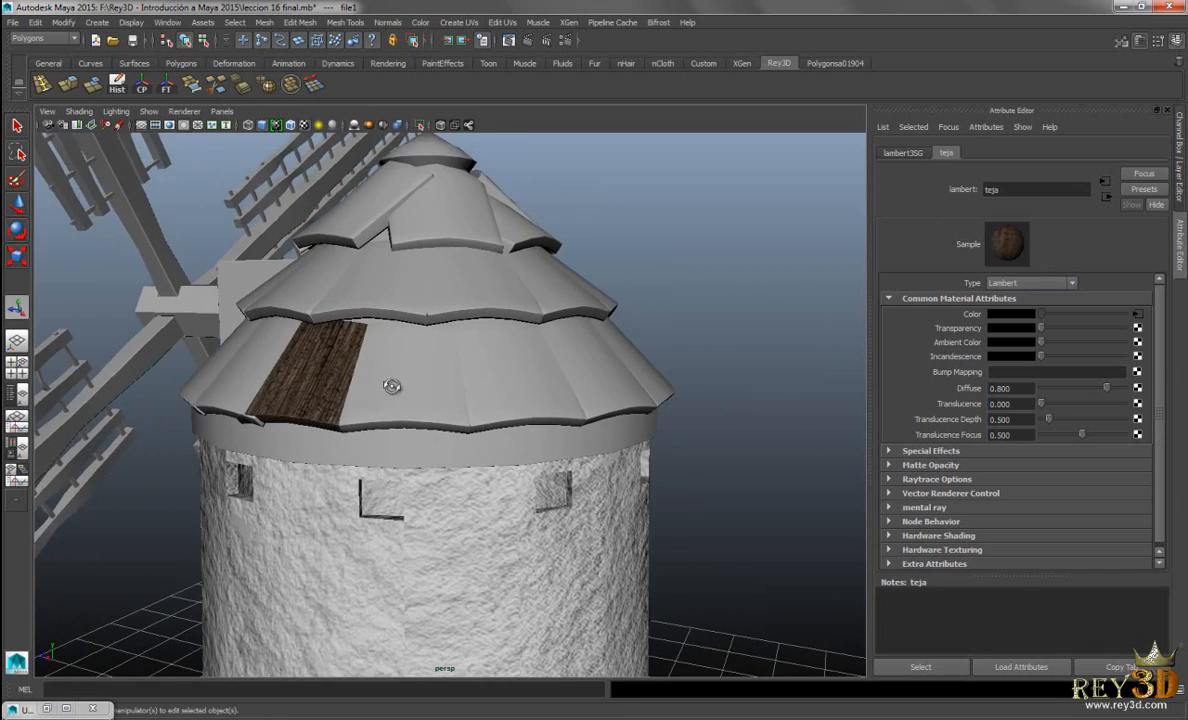
Compare the UV layouts of the wood-textured bottom-row shingle and its neighbours in the UV Texture Editor
alt+drag(390, 388, 456, 326)
click(456, 326)
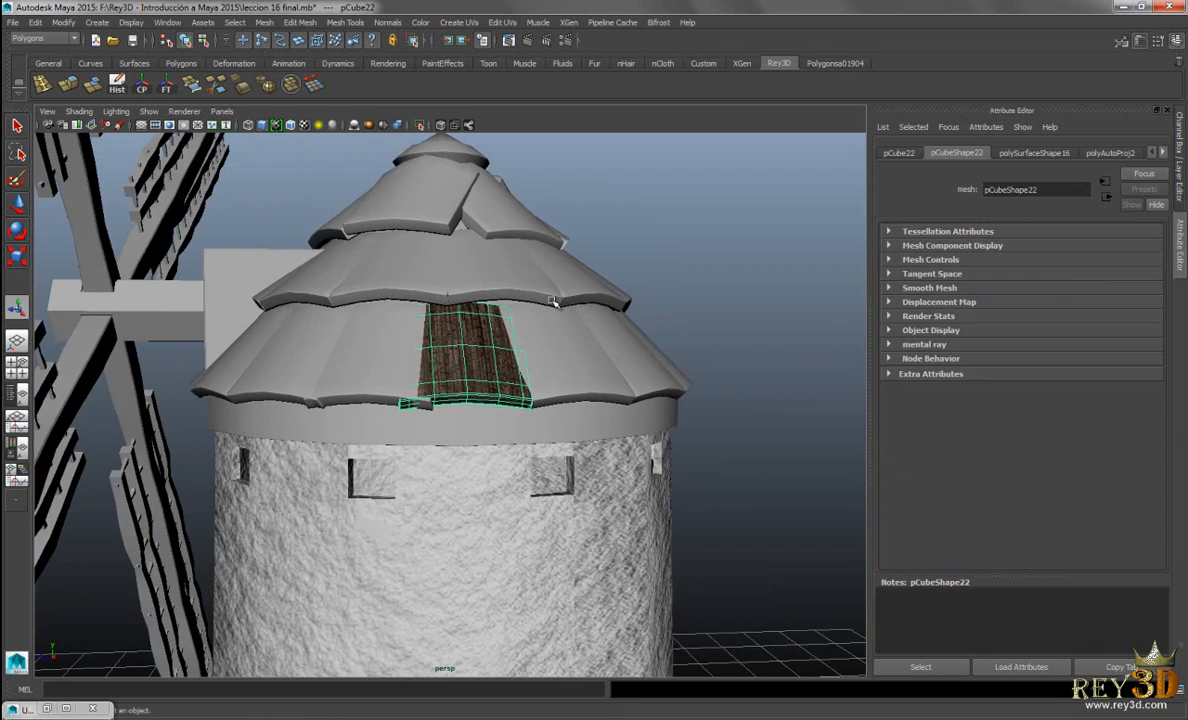
click(52, 709)
alt+drag(573, 343, 452, 340)
click(521, 362)
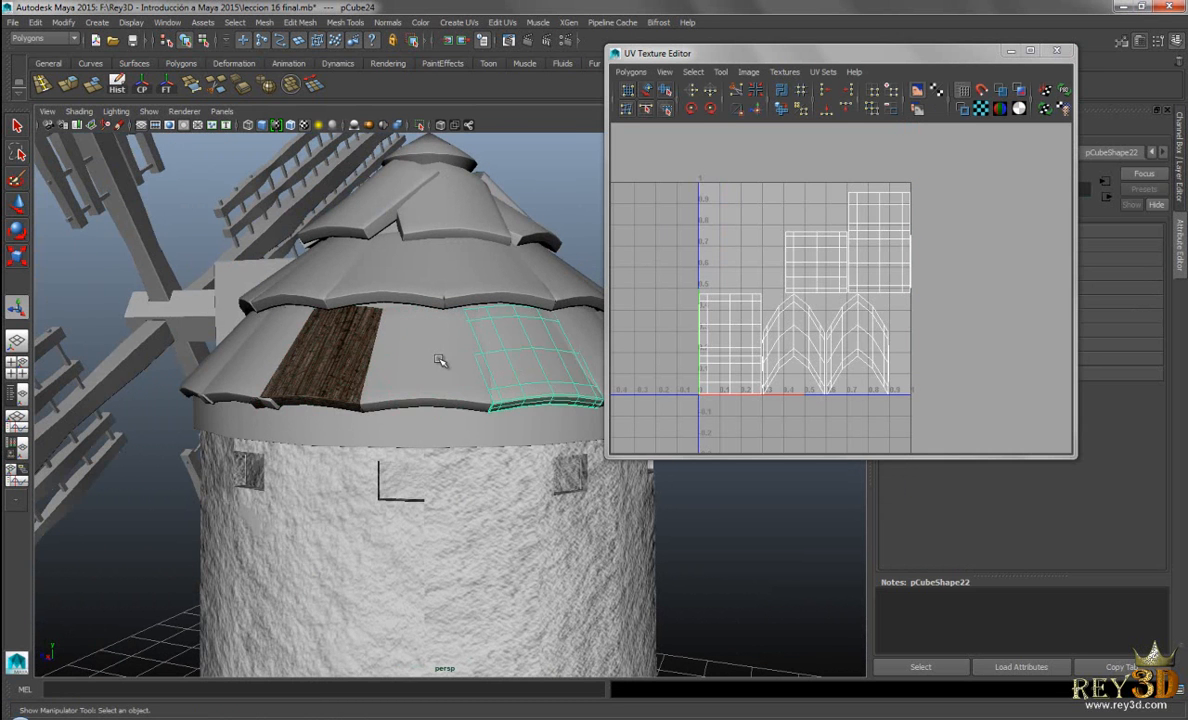
click(440, 360)
click(1011, 50)
alt+drag(540, 360, 633, 360)
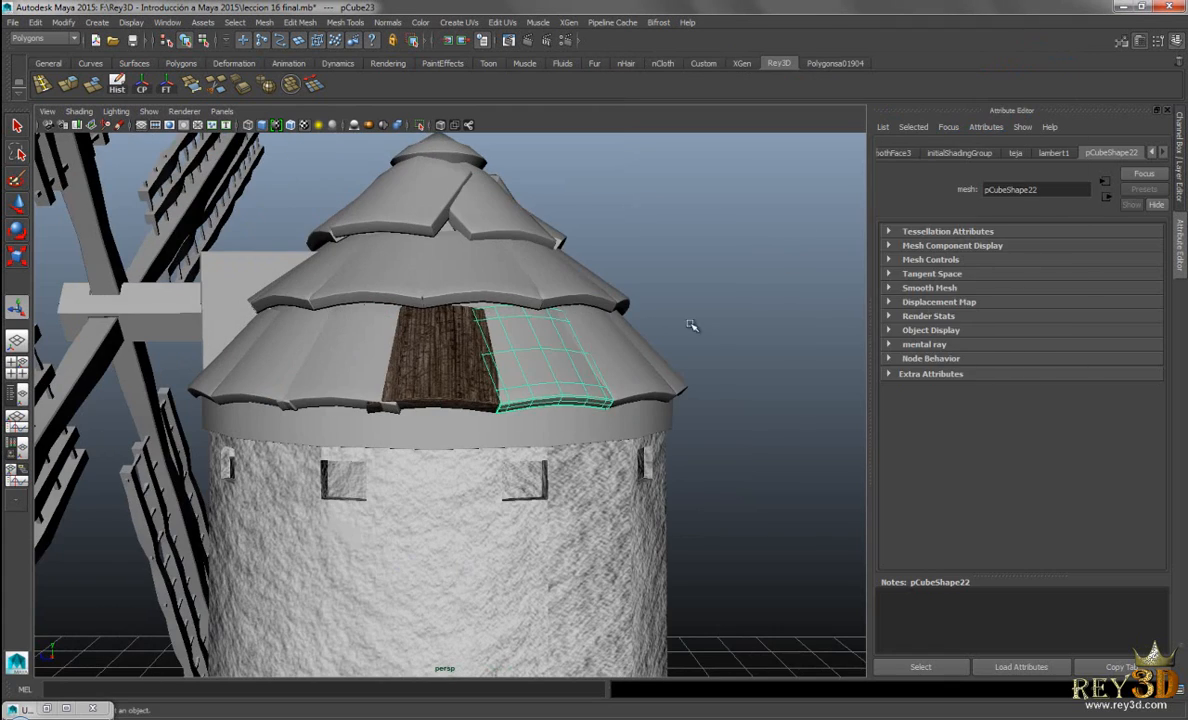
Assign the existing teja material to all remaining untextured shingles around the bottom row of the roof
click(750, 392)
alt+drag(750, 392, 477, 398)
click(410, 355)
shift+click(498, 352)
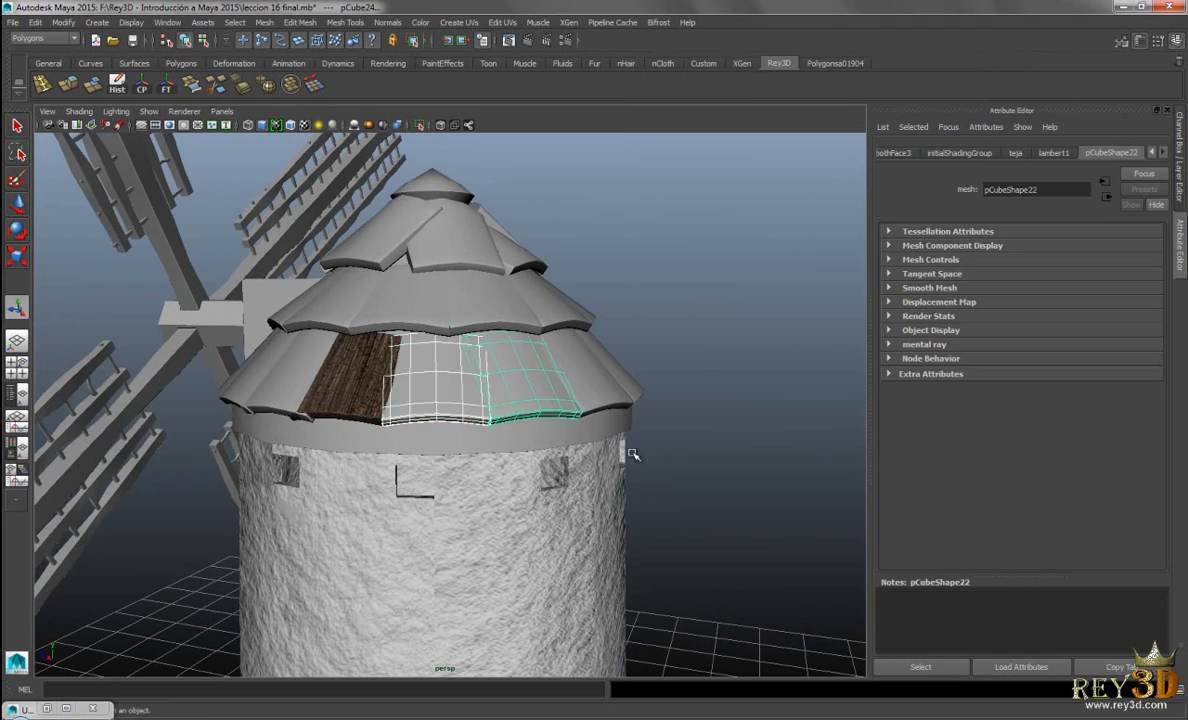
alt+drag(615, 447, 460, 364)
shift+click(476, 362)
shift+click(503, 360)
alt+drag(590, 420, 532, 451)
shift+click(460, 403)
shift+click(534, 398)
alt+drag(680, 430, 557, 451)
shift+click(400, 362)
shift+click(470, 360)
shift+click(545, 356)
shift+click(595, 362)
alt+drag(732, 460, 660, 393)
shift+click(600, 375)
shift+click(645, 376)
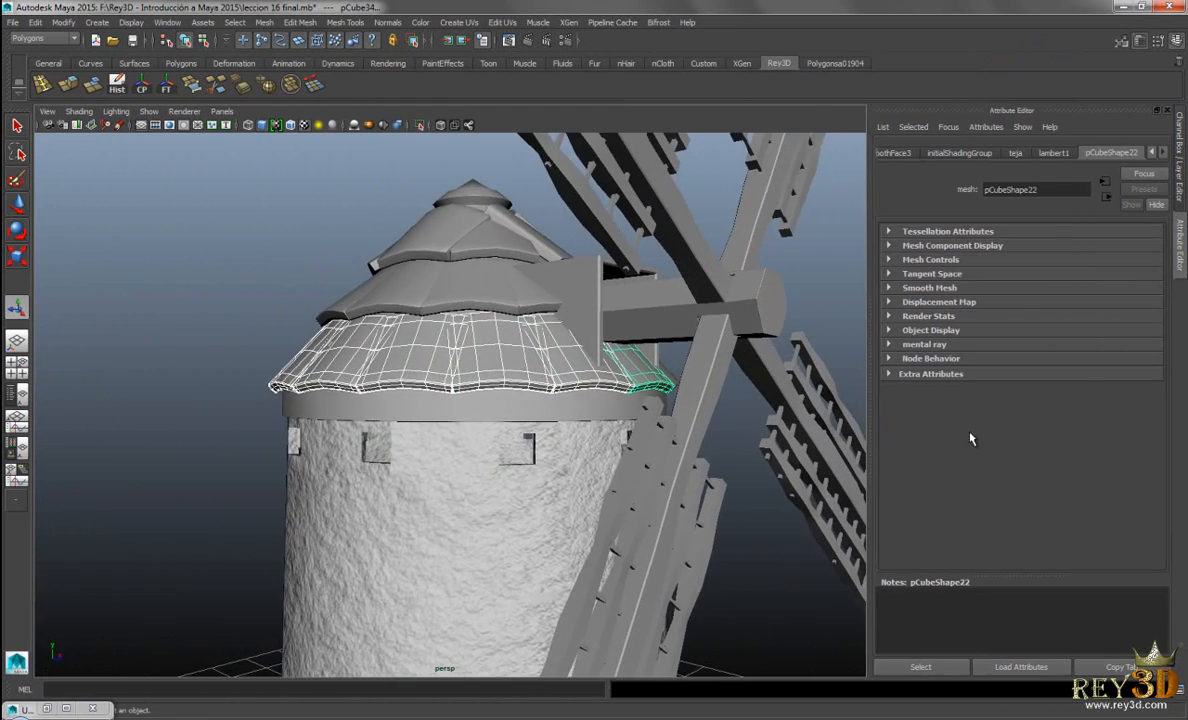
alt+drag(716, 393, 495, 366)
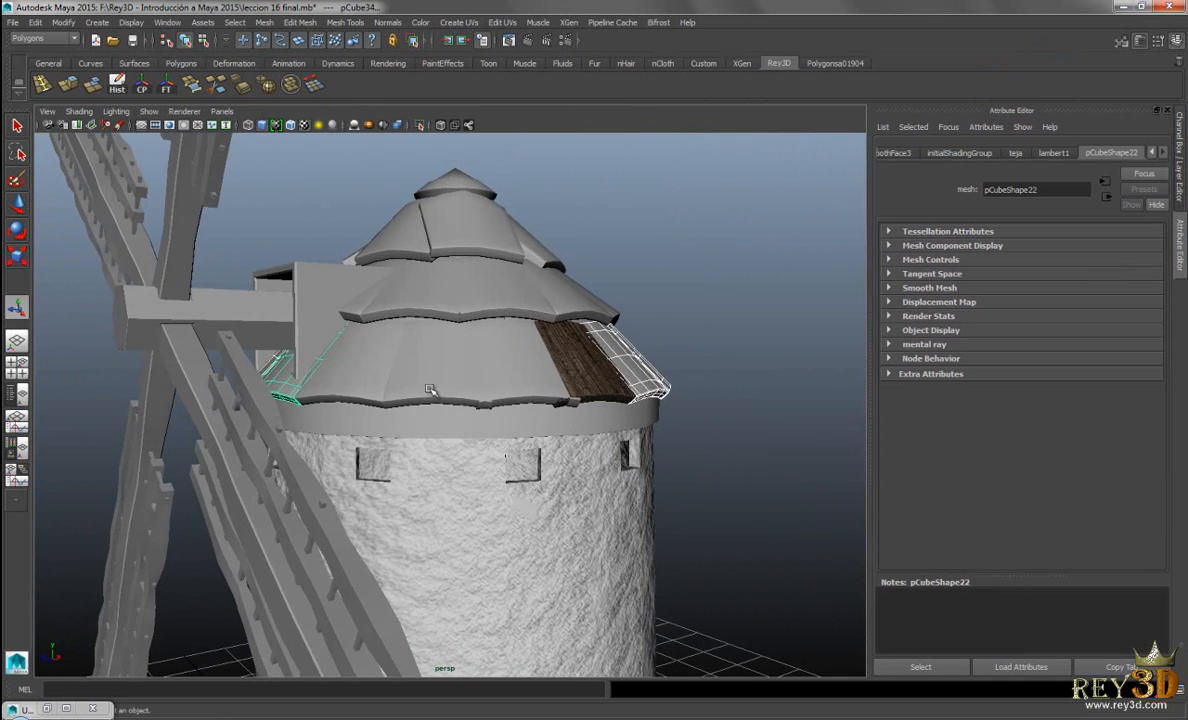
shift+click(506, 373)
shift+click(361, 374)
alt+drag(568, 413, 549, 414)
shift+click(403, 376)
alt+drag(403, 376, 410, 350)
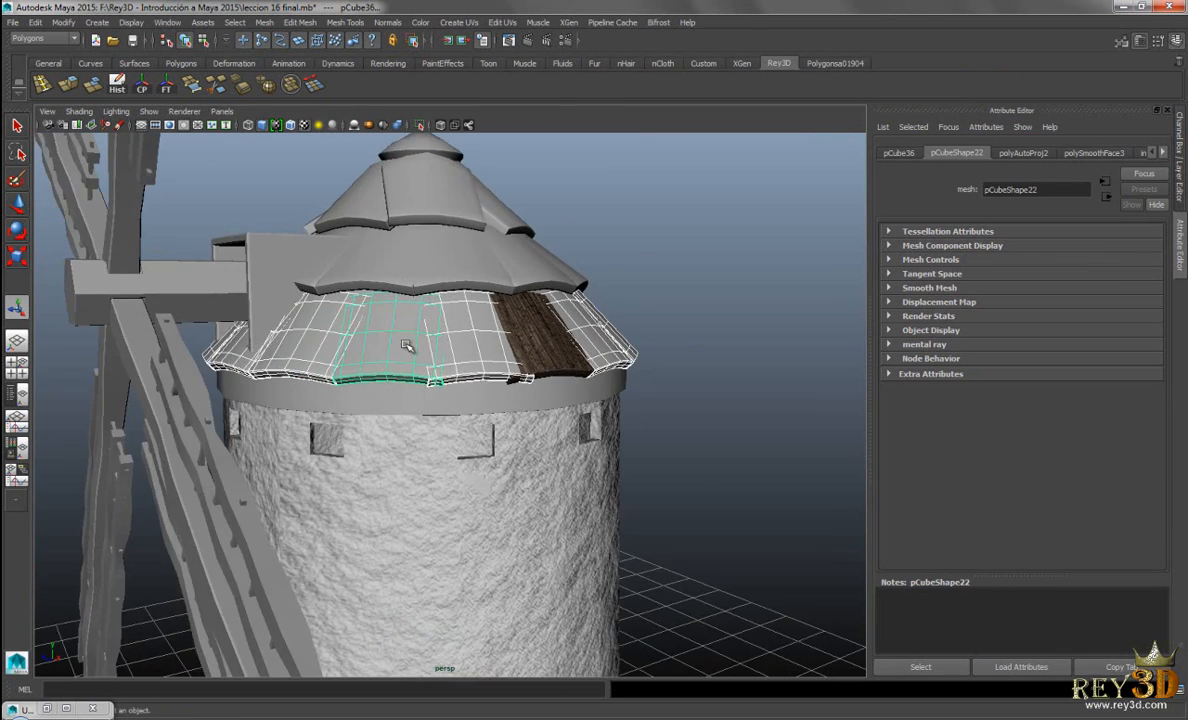
right_click(427, 325)
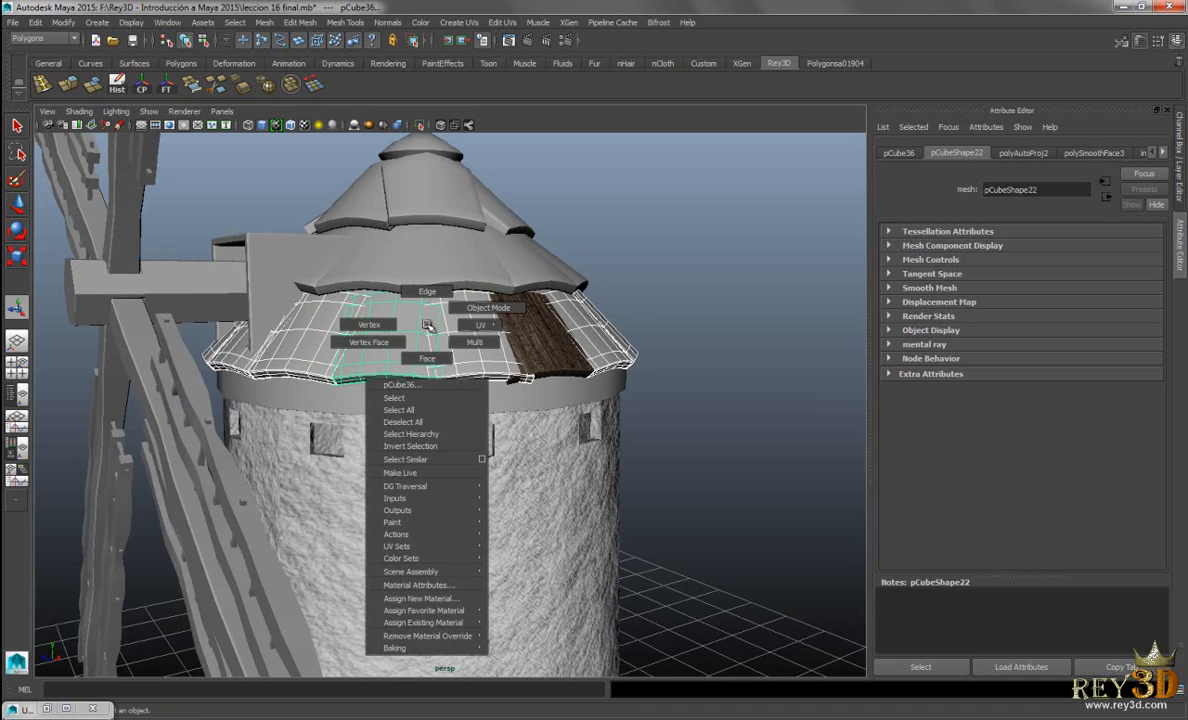
mouse_move(458, 620)
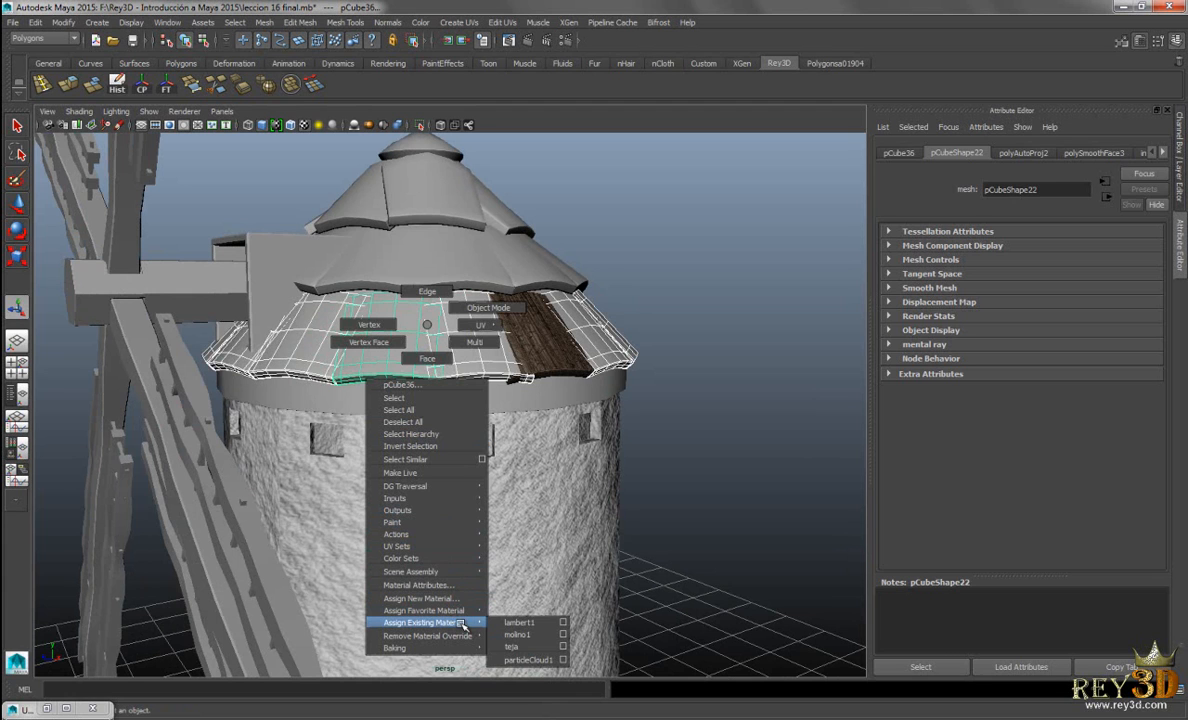
click(546, 648)
click(658, 400)
Apply automatic UV mapping to a second-row roof shingle with the UV Texture Editor open, and return to object selection
alt+drag(658, 400, 618, 369)
alt+middle_drag(695, 340, 692, 368)
alt+drag(635, 350, 666, 348)
alt+right_drag(700, 341, 650, 331)
alt+drag(650, 331, 631, 334)
click(486, 348)
alt+drag(699, 358, 652, 358)
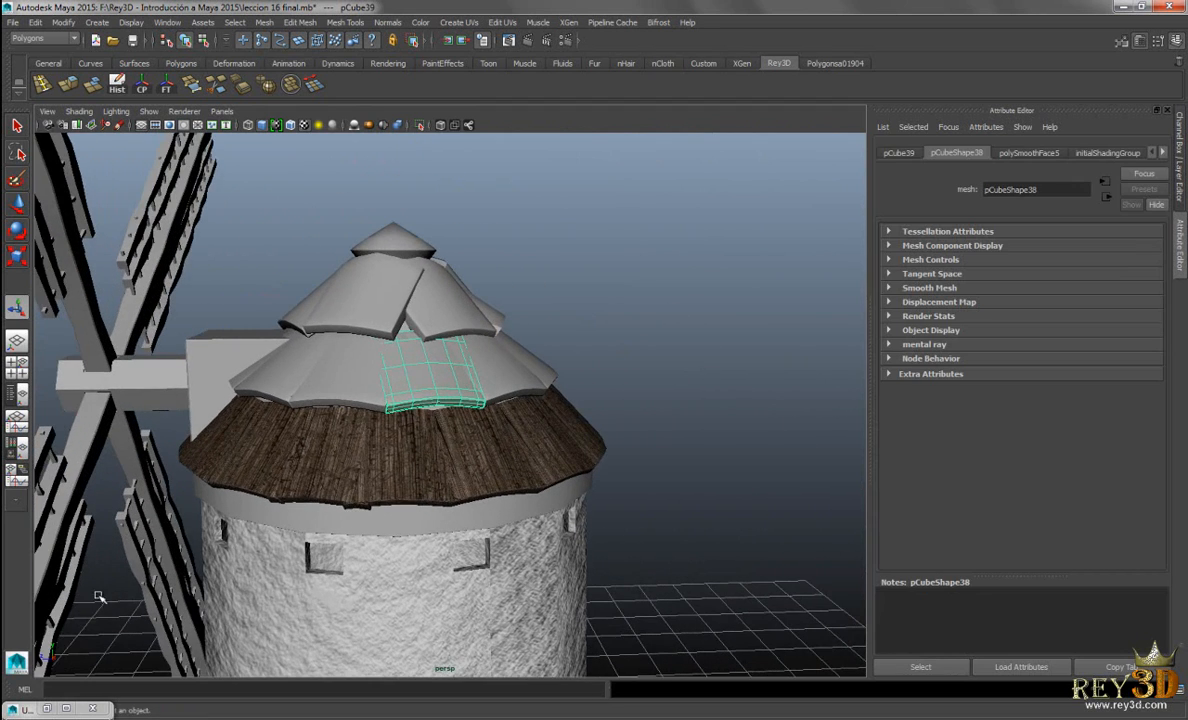
click(47, 709)
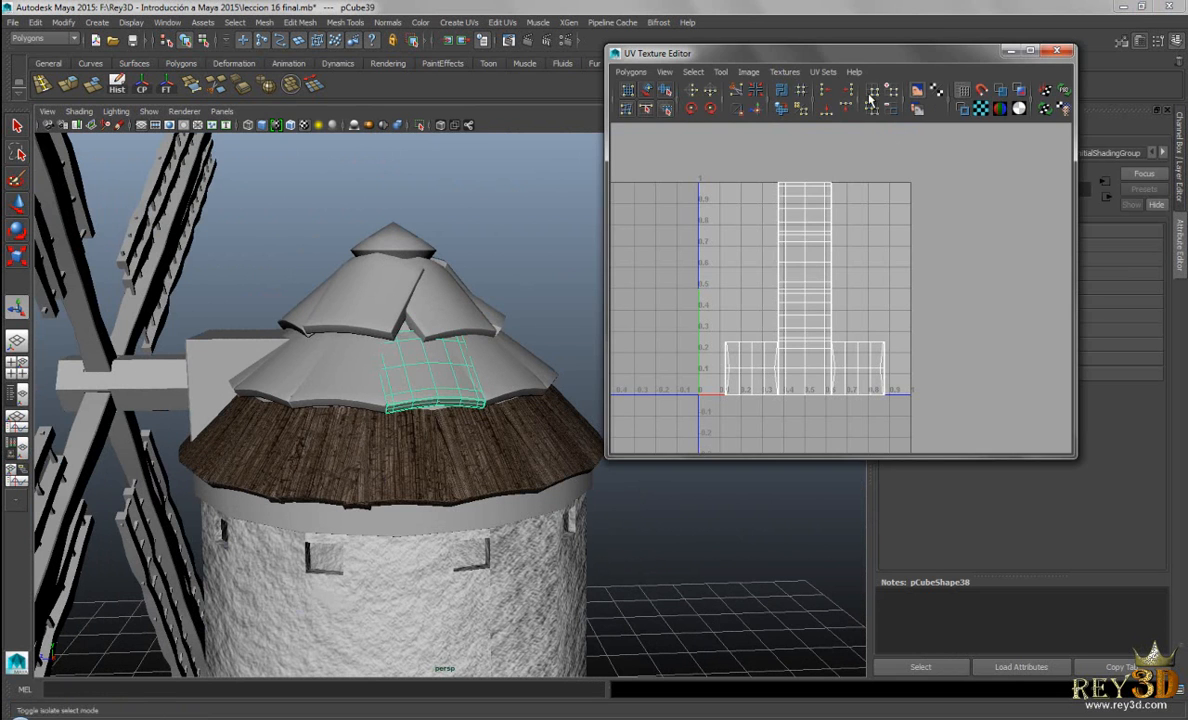
drag(868, 58, 876, 116)
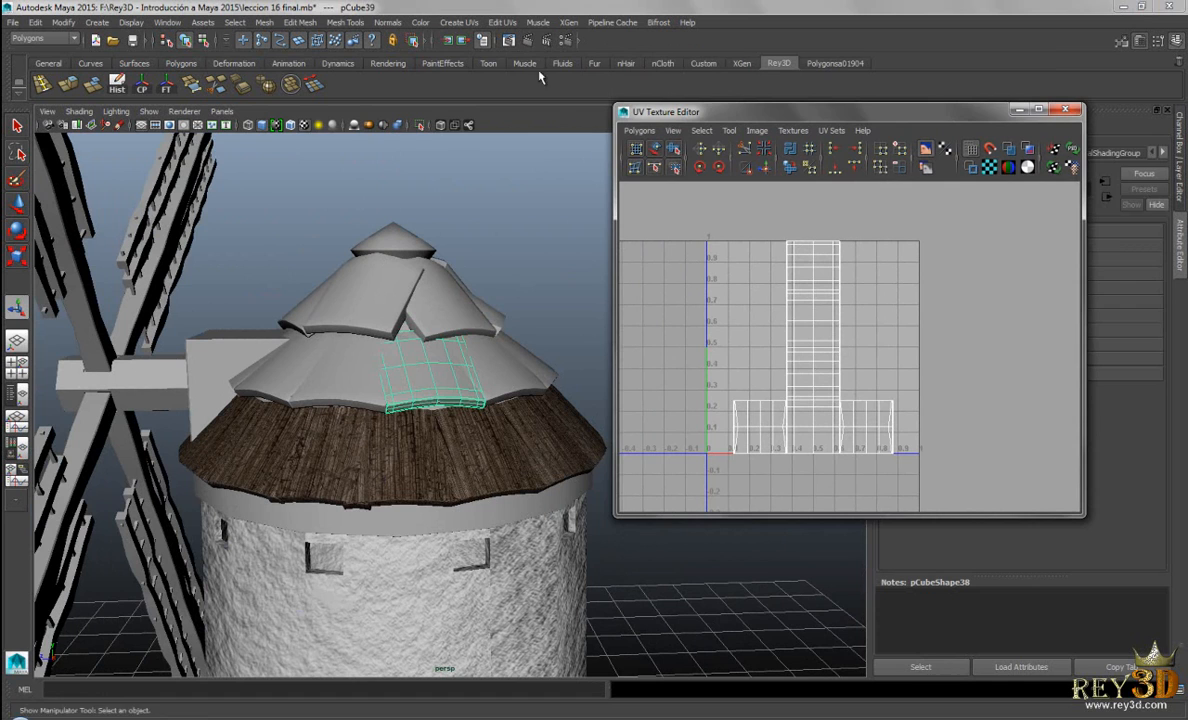
click(459, 22)
click(486, 83)
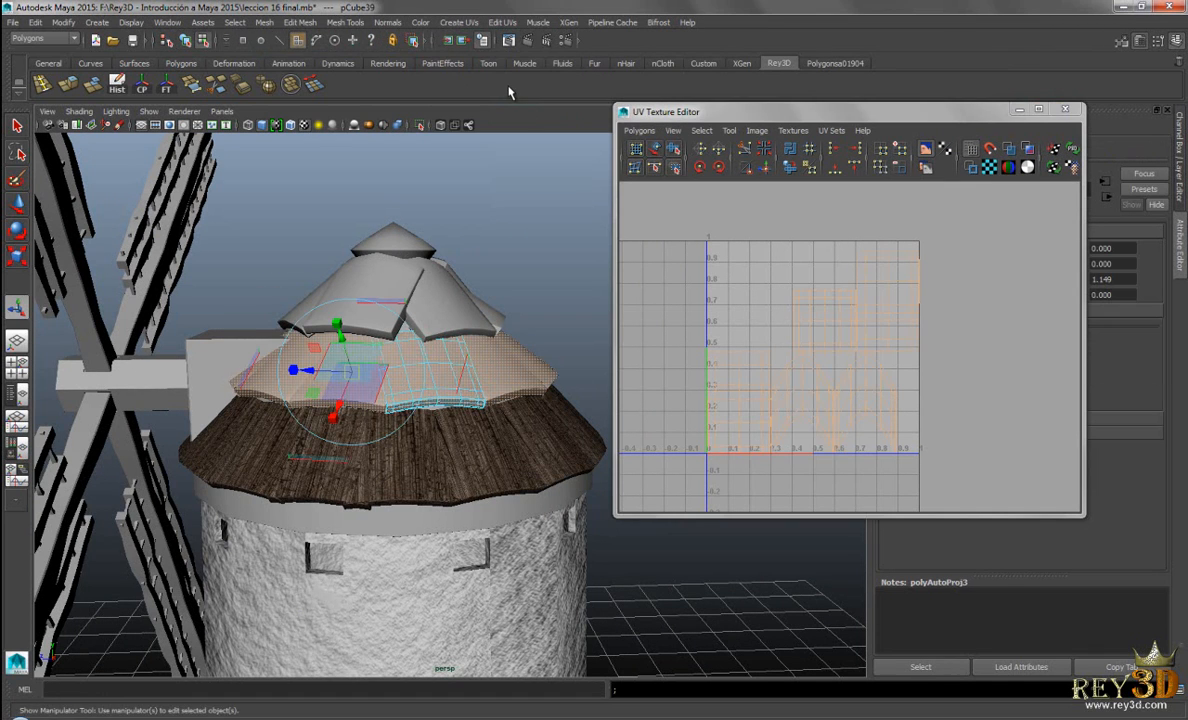
alt+drag(430, 395, 461, 366)
right_drag(402, 337, 461, 312)
click(532, 235)
Select the shingles around the second roof row and assign them the existing teja material
alt+drag(492, 325, 475, 381)
click(443, 355)
shift+click(467, 359)
shift+click(487, 356)
alt+drag(546, 398, 412, 395)
shift+click(441, 360)
shift+click(506, 359)
alt+drag(565, 426, 285, 474)
shift+click(187, 446)
shift+click(275, 440)
shift+click(384, 454)
shift+click(469, 443)
mouse_move(508, 457)
alt+mouse_down()
mouse_move(405, 459)
mouse_move(400, 401)
mouse_move(517, 451)
alt+mouse_up()
shift+click(520, 390)
alt+drag(520, 390, 434, 449)
right_click(426, 381)
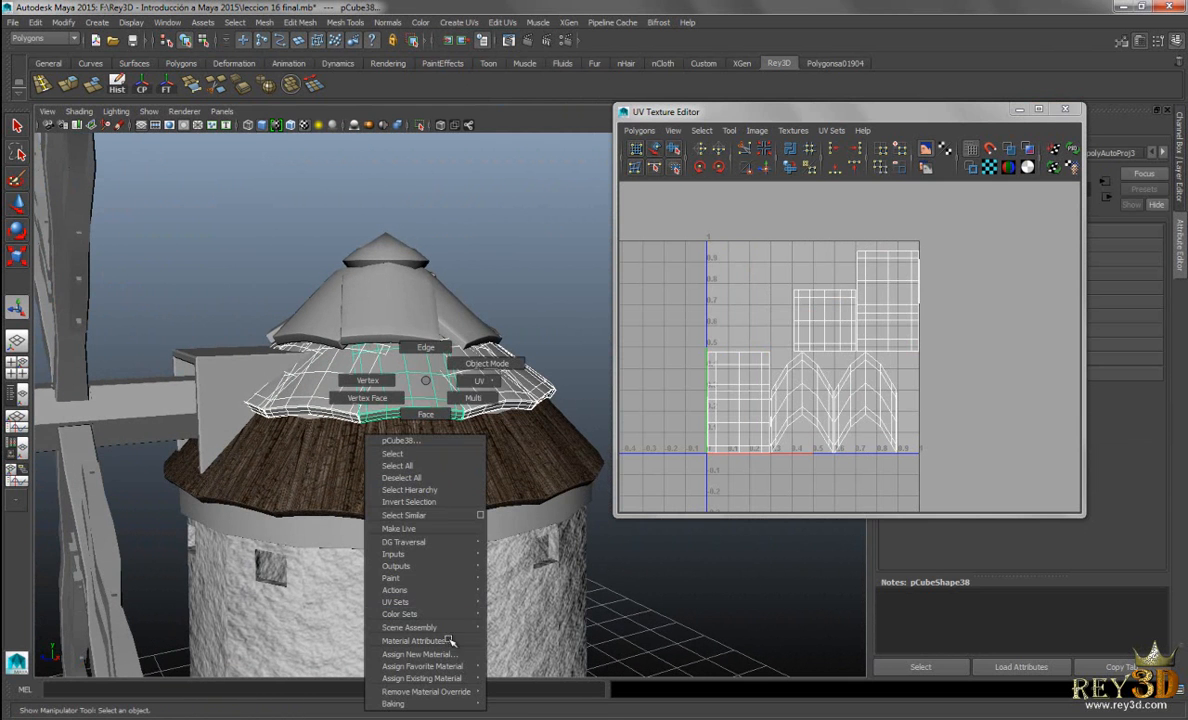
mouse_move(463, 677)
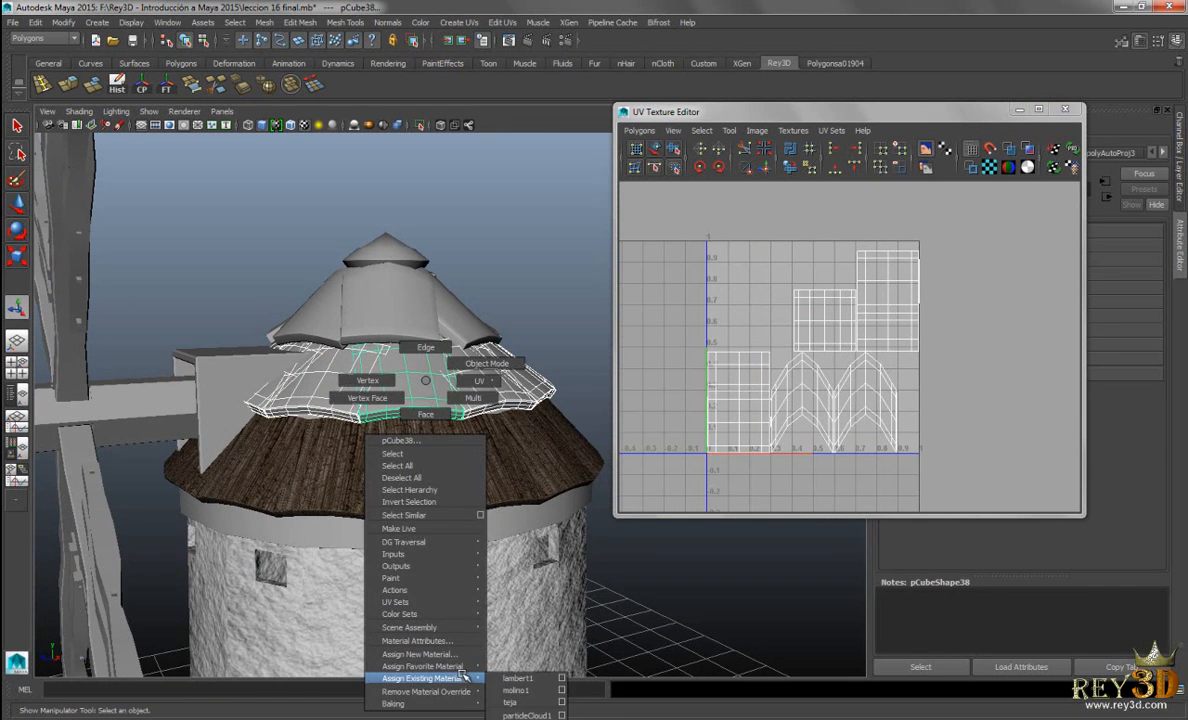
click(516, 690)
click(540, 366)
Examine the second-row shingle still without wood texture and its UV layout against the neighbouring shingles
alt+drag(517, 464, 403, 456)
scroll(515, 462, up, 3)
click(421, 395)
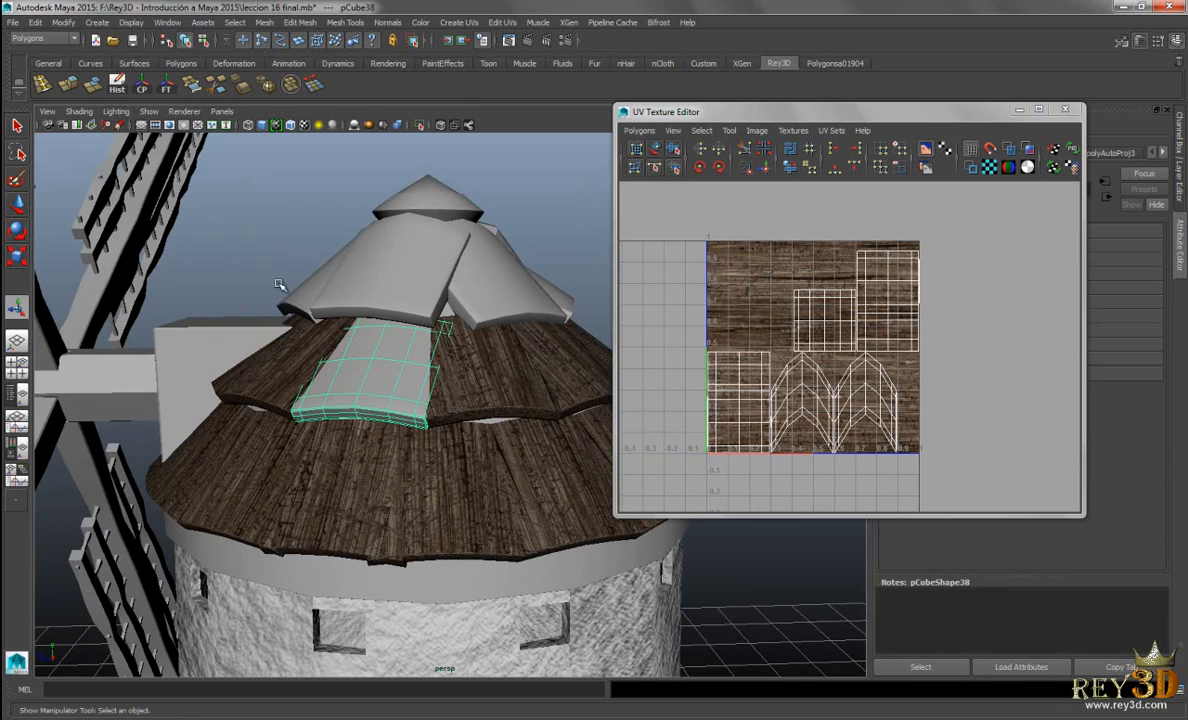
click(243, 231)
alt+drag(440, 522, 374, 371)
click(374, 371)
alt+drag(440, 462, 464, 306)
click(449, 349)
click(348, 360)
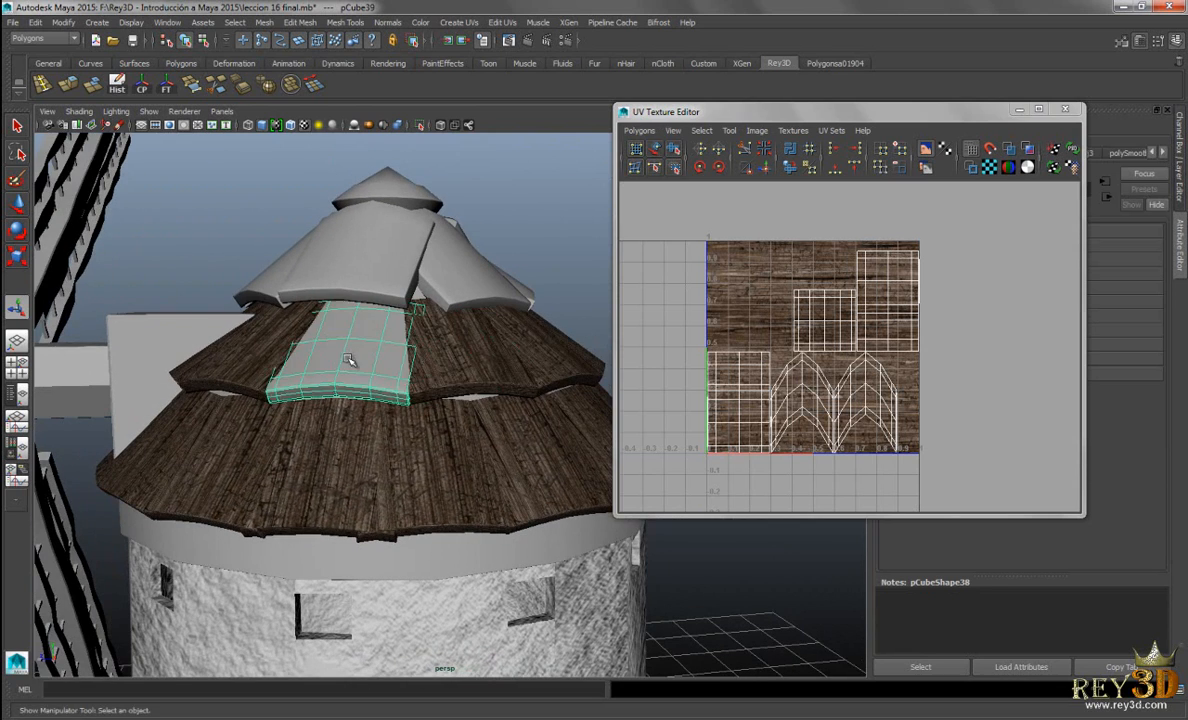
alt+drag(348, 360, 353, 390)
alt+right_drag(353, 390, 373, 385)
mouse_move(373, 385)
alt+mouse_down()
mouse_move(432, 416)
mouse_move(456, 408)
mouse_move(465, 309)
mouse_move(467, 321)
mouse_move(456, 300)
mouse_move(467, 395)
mouse_move(368, 399)
alt+mouse_up()
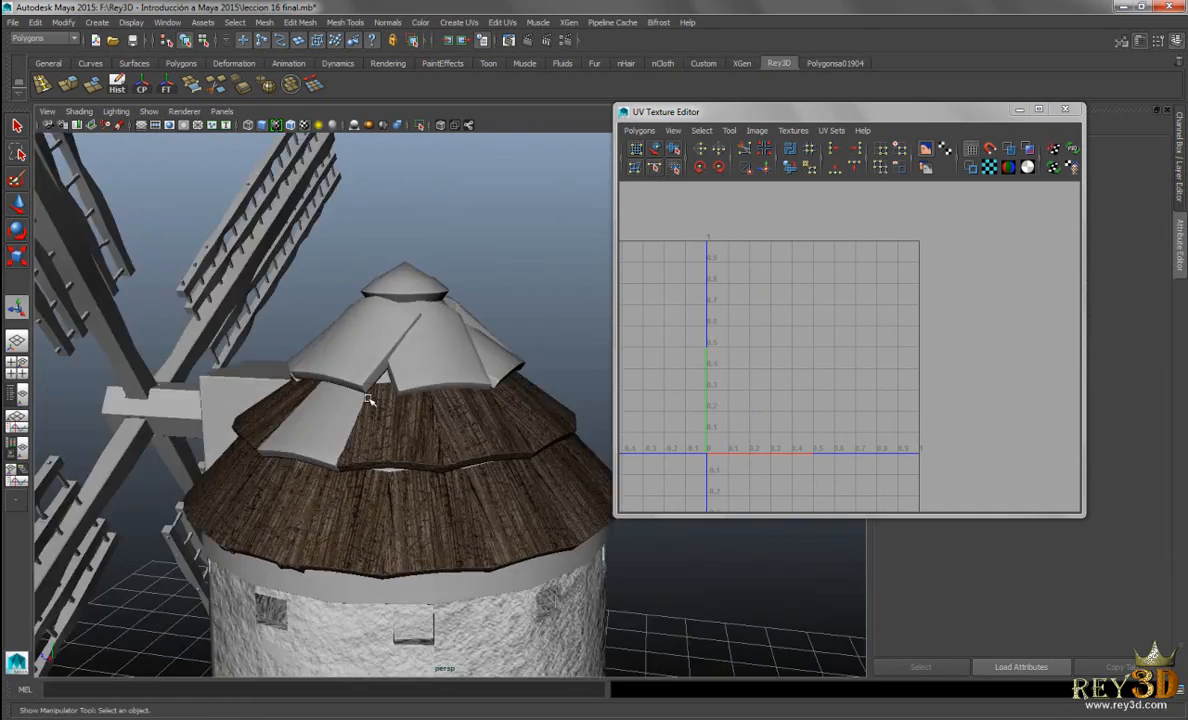
Apply automatic UV mapping to the top-row shingle above the untextured second-row one, and return to object selection
click(368, 399)
alt+drag(451, 411, 380, 380)
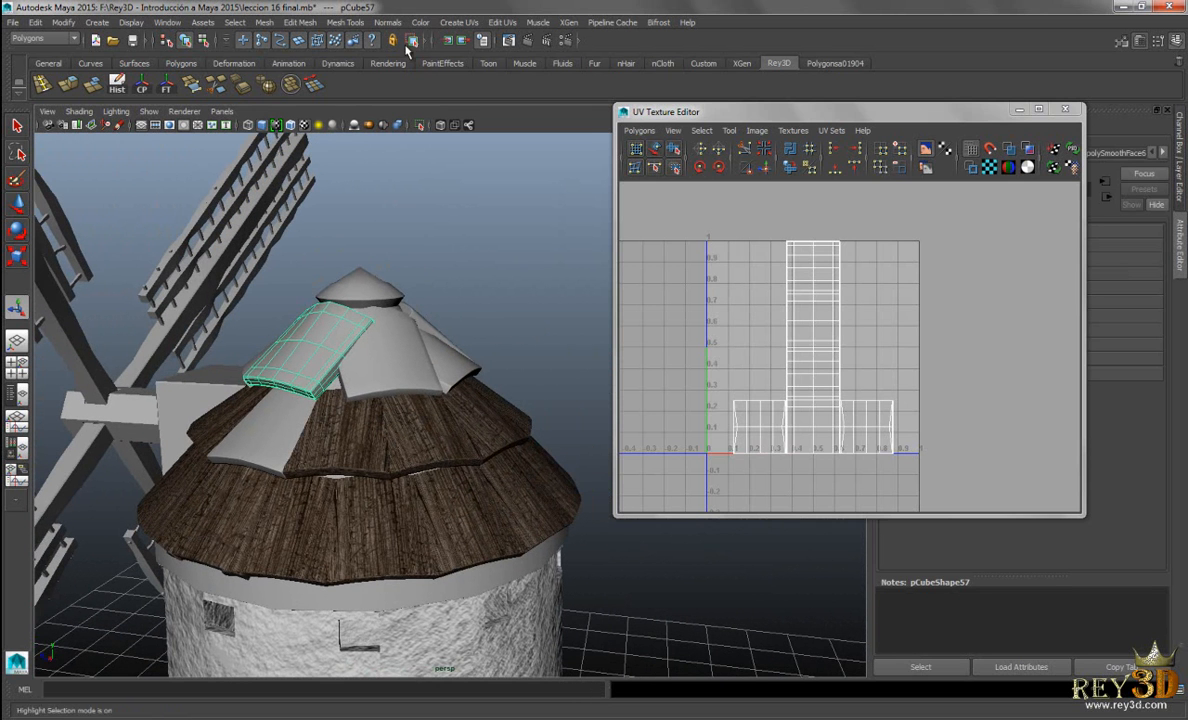
click(458, 24)
click(466, 80)
alt+drag(409, 318, 375, 320)
right_drag(306, 330, 366, 305)
click(496, 246)
Select all the top-row shingles around the roof, apply automatic UV mapping to them together, and return to object selection
alt+drag(486, 330, 400, 392)
click(431, 374)
shift+click(400, 390)
shift+click(466, 362)
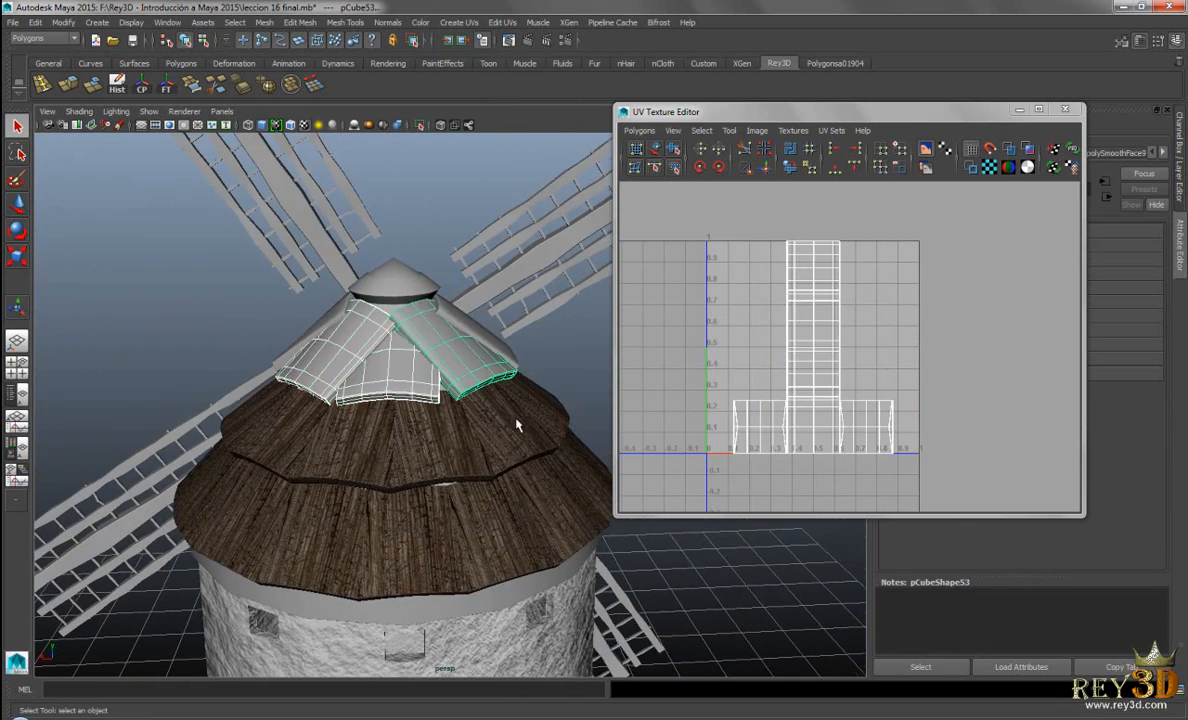
alt+drag(512, 417, 451, 422)
alt+middle_drag(451, 422, 234, 392)
shift+click(402, 394)
alt+drag(403, 399, 388, 434)
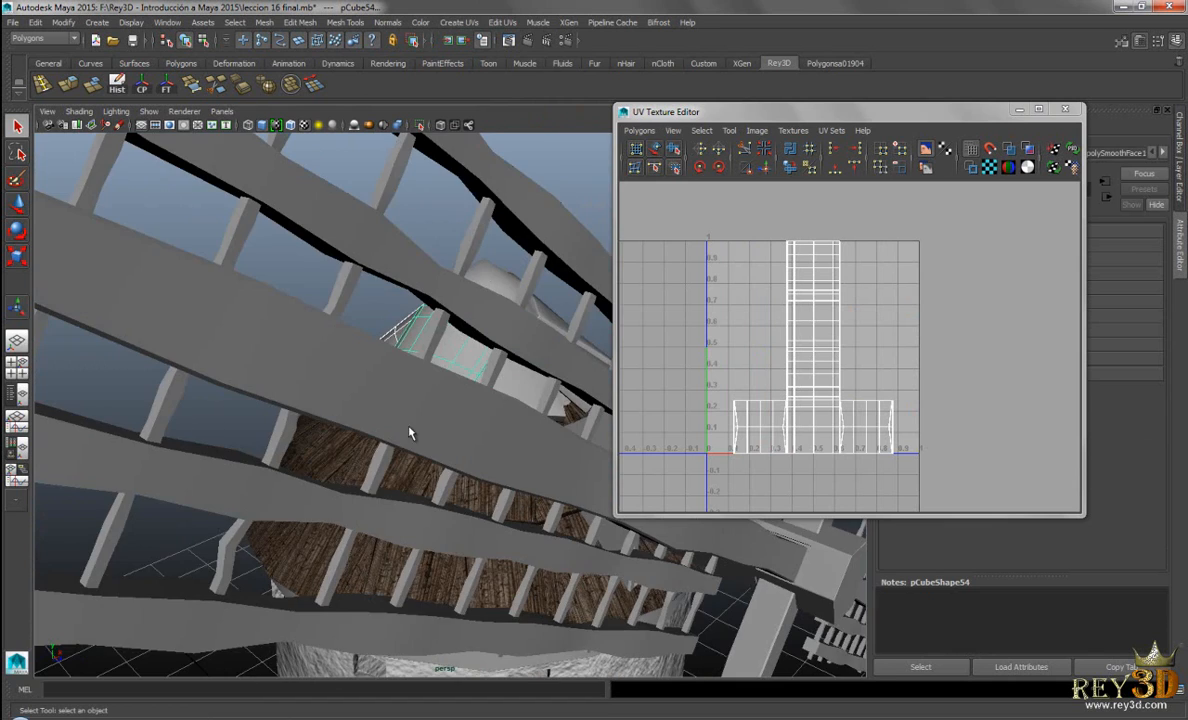
alt+drag(517, 402, 341, 361)
shift+click(342, 360)
shift+click(380, 346)
alt+drag(445, 352, 396, 312)
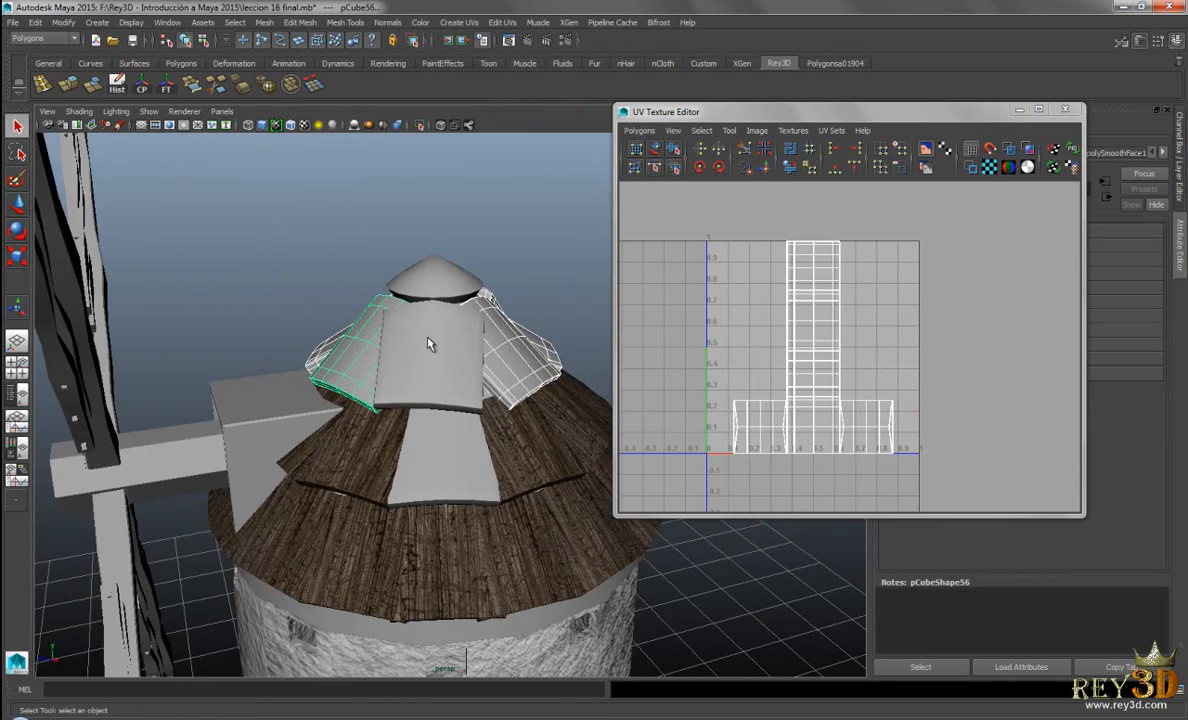
shift+click(396, 312)
click(457, 22)
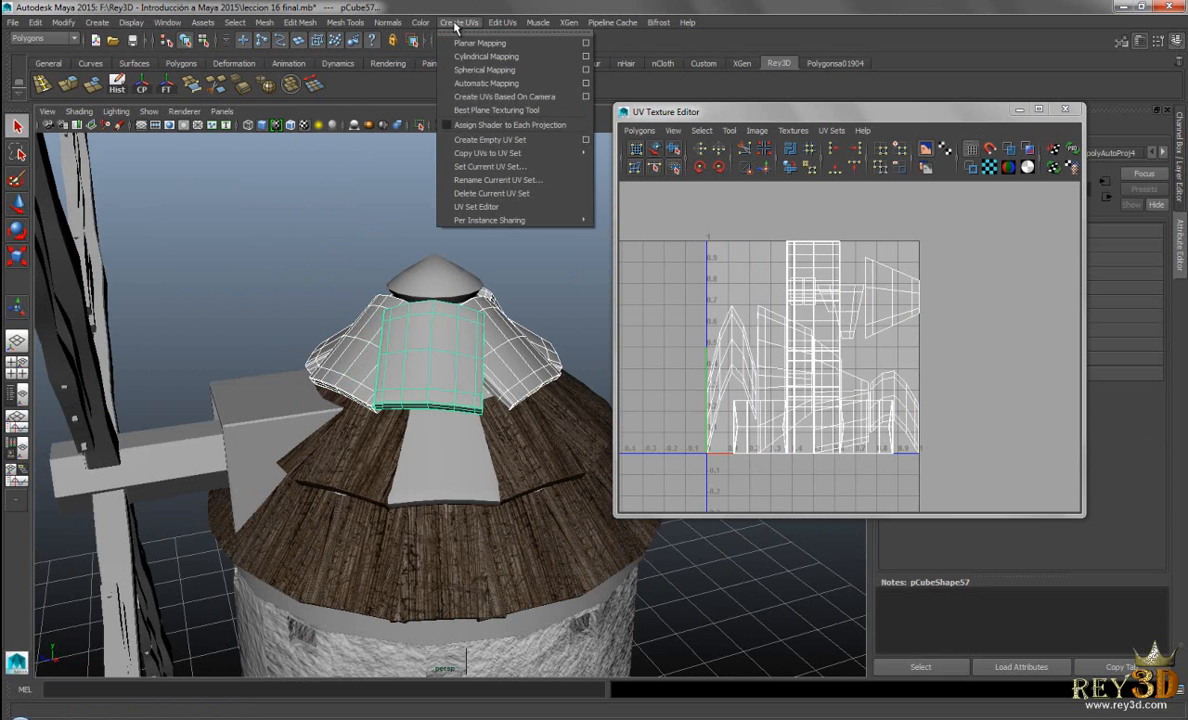
click(470, 82)
right_drag(424, 342, 458, 335)
click(458, 335)
Check individual top-row UV layouts and reapply automatic mapping to shingle pCube57 alone, returning to object selection
alt+drag(402, 411, 386, 375)
click(336, 364)
alt+middle_drag(453, 387, 389, 386)
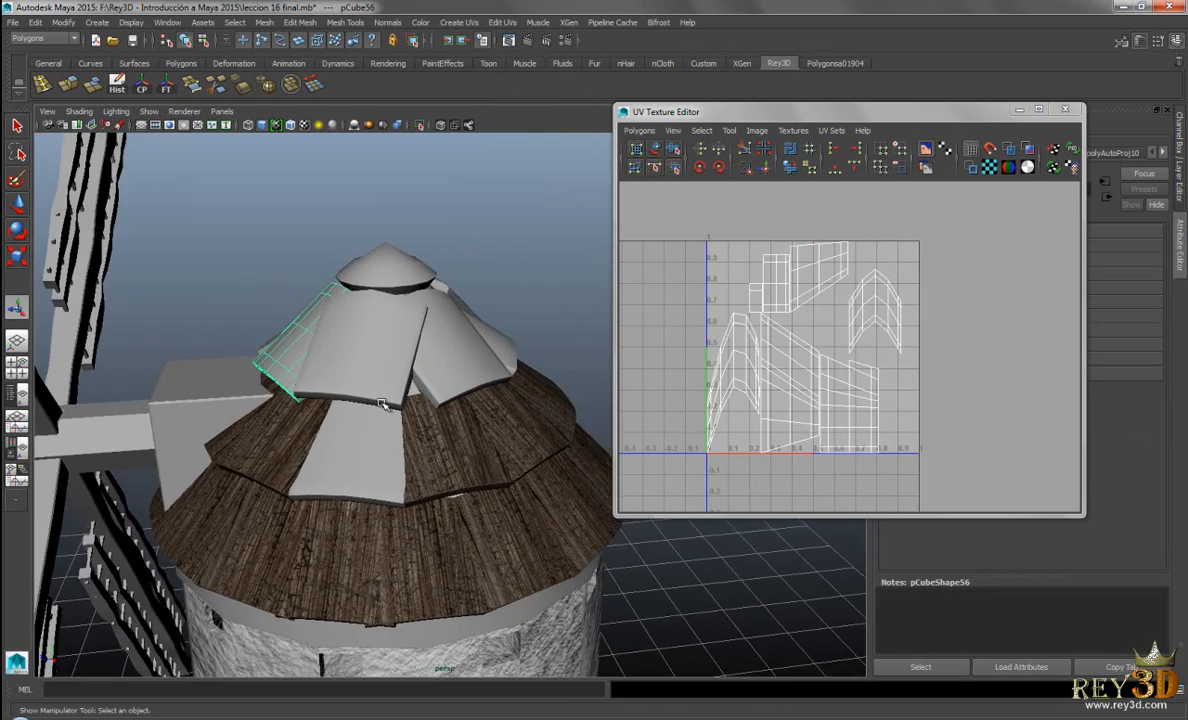
alt+drag(425, 388, 391, 384)
click(397, 349)
alt+drag(490, 391, 530, 396)
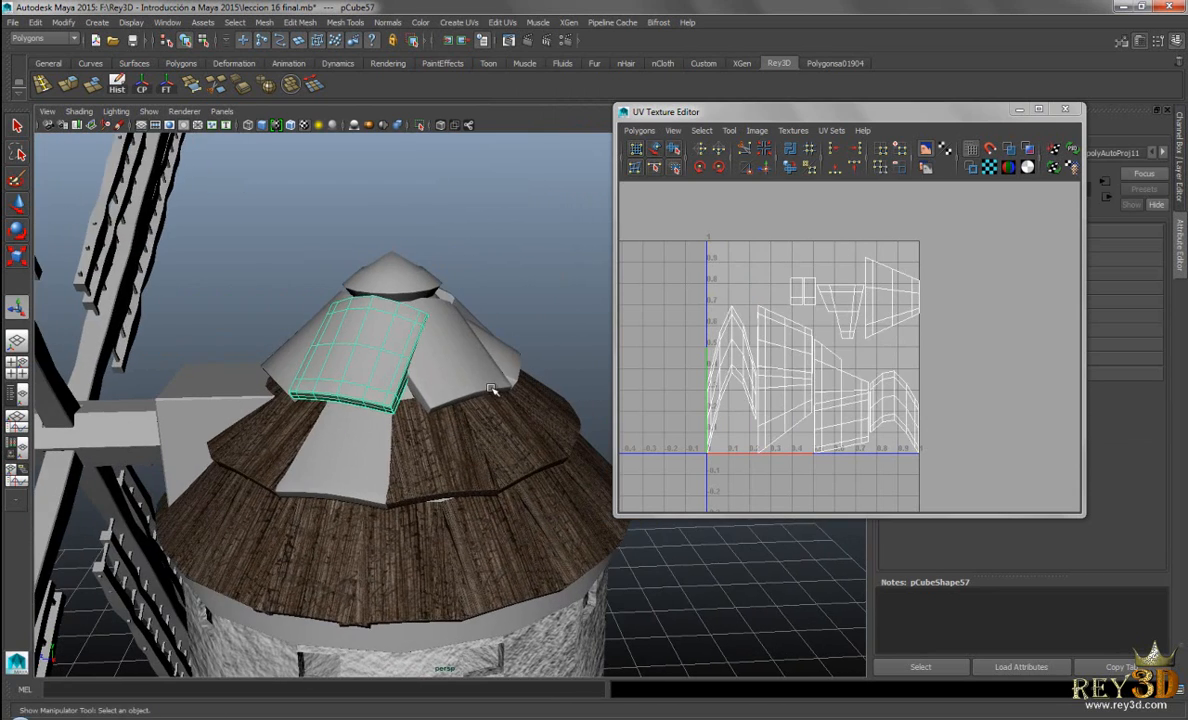
click(470, 22)
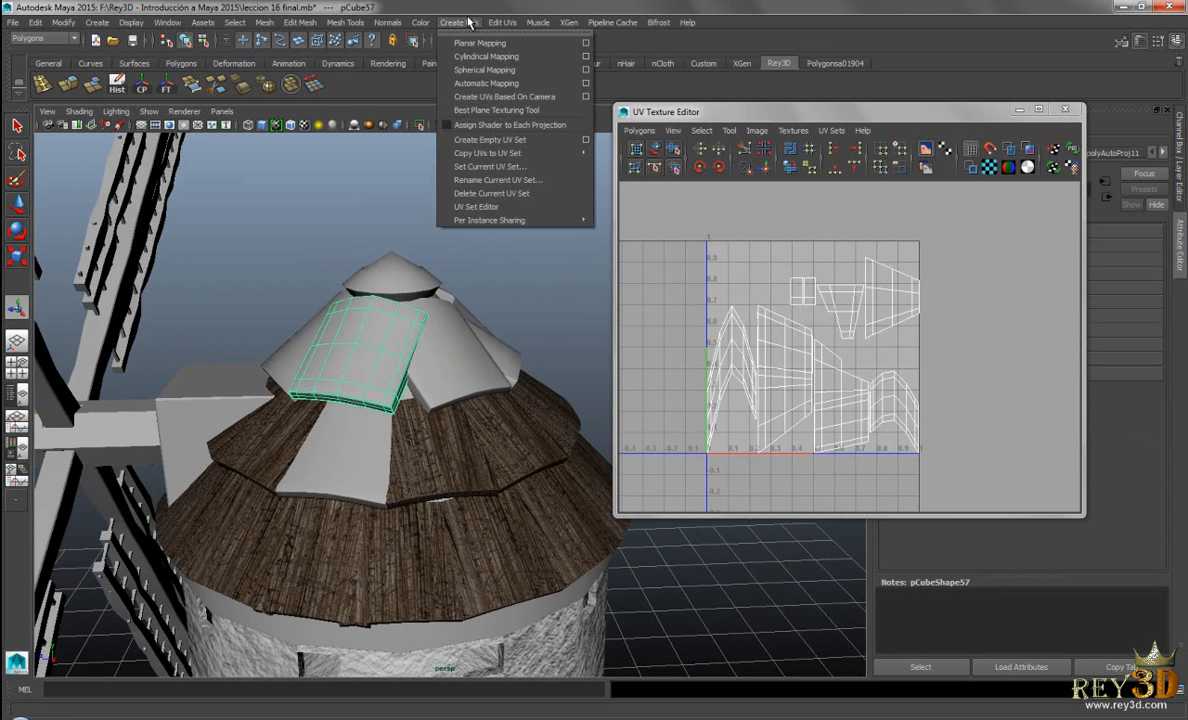
click(487, 83)
alt+drag(452, 364, 490, 332)
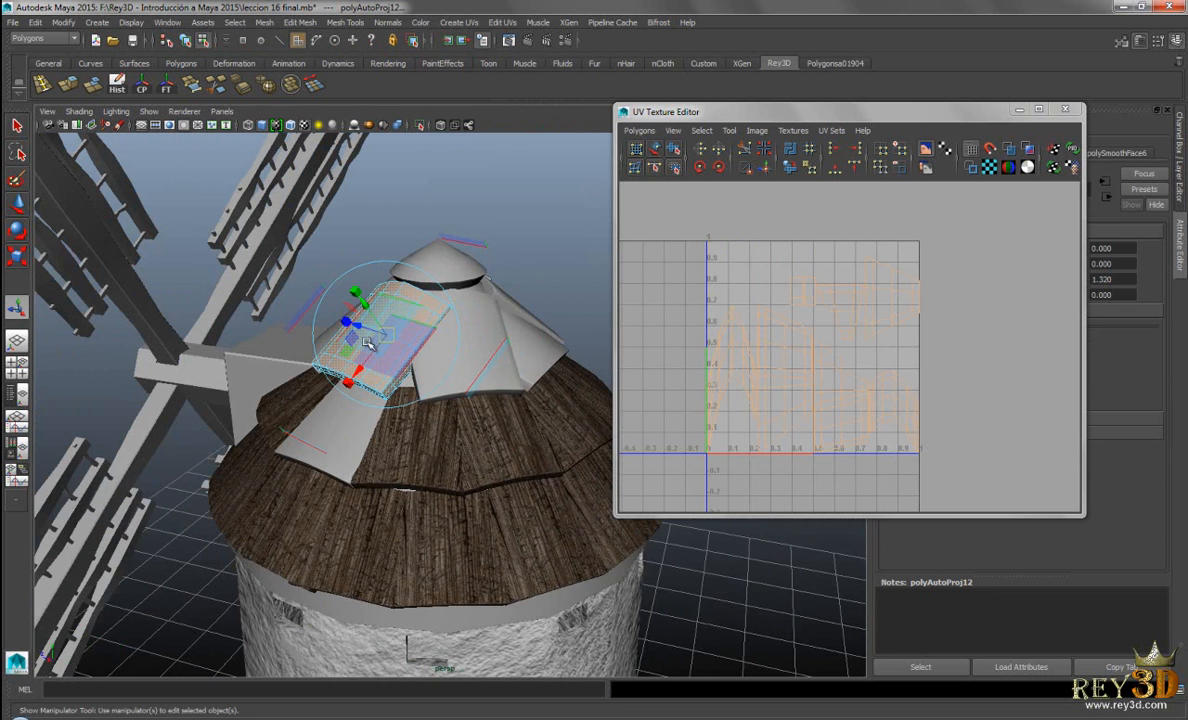
right_click(414, 313)
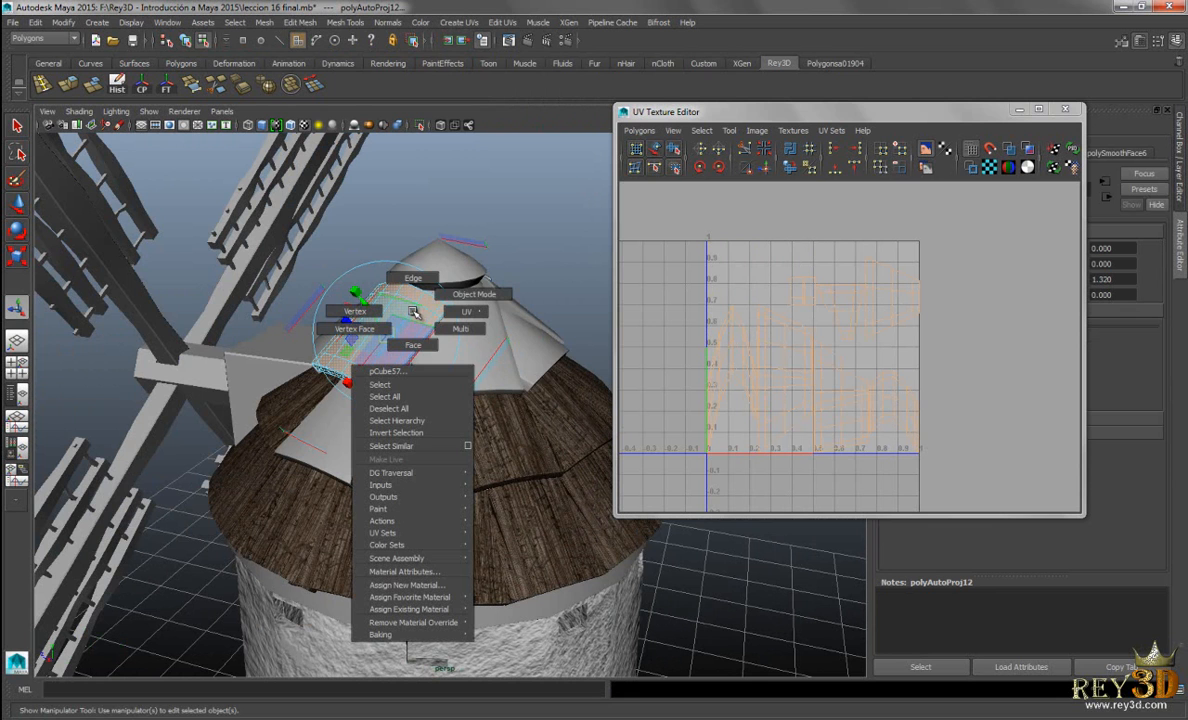
click(460, 294)
click(545, 196)
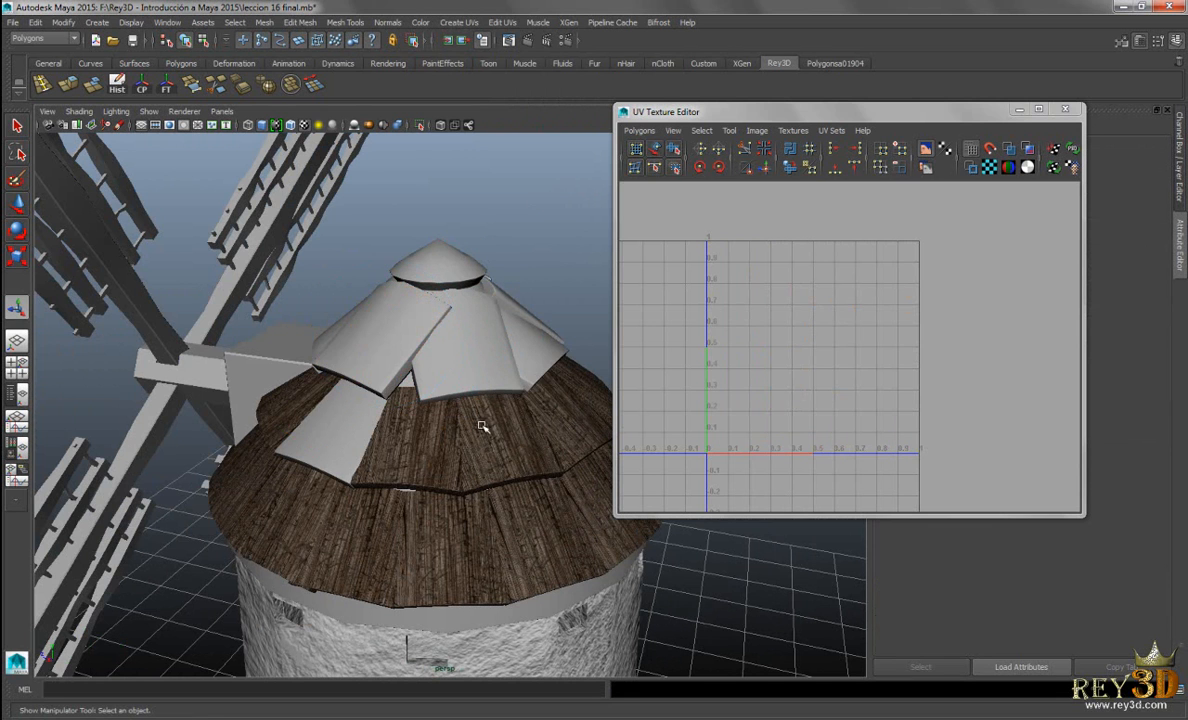
Reapply automatic UV mapping to the adjacent top-row shingle pCube51 on its own, and return to object selection
alt+middle_drag(494, 431, 400, 448)
click(401, 374)
alt+drag(488, 376, 475, 372)
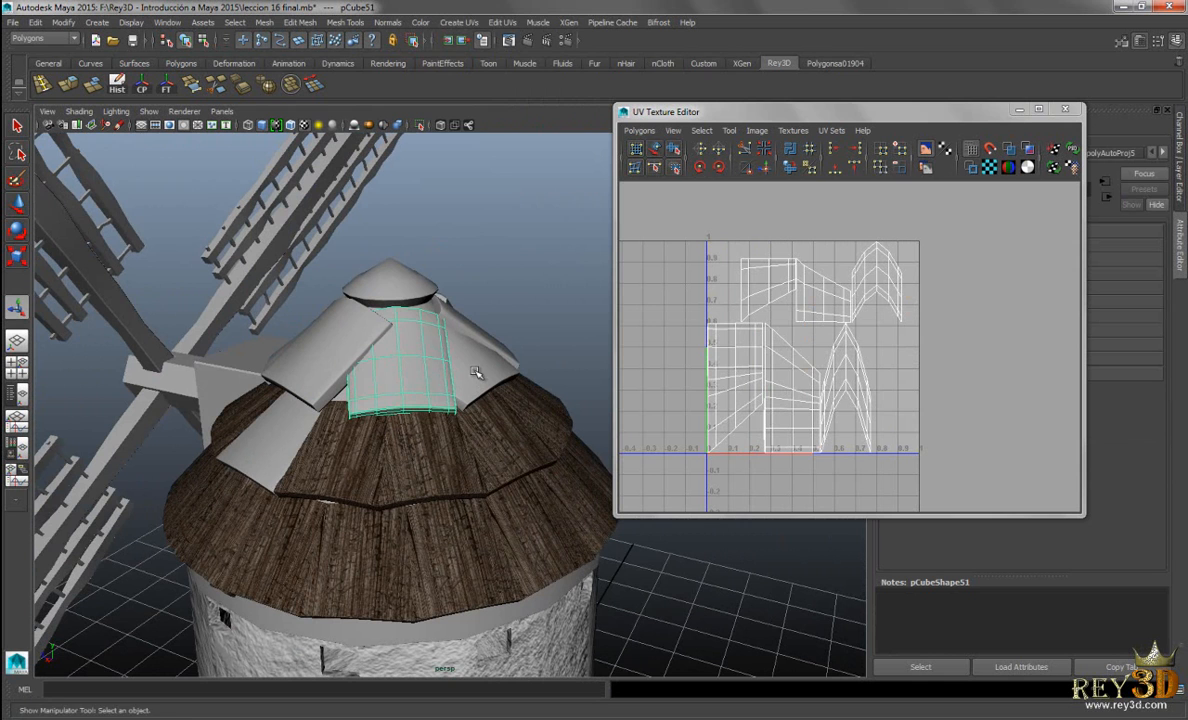
click(455, 22)
click(480, 81)
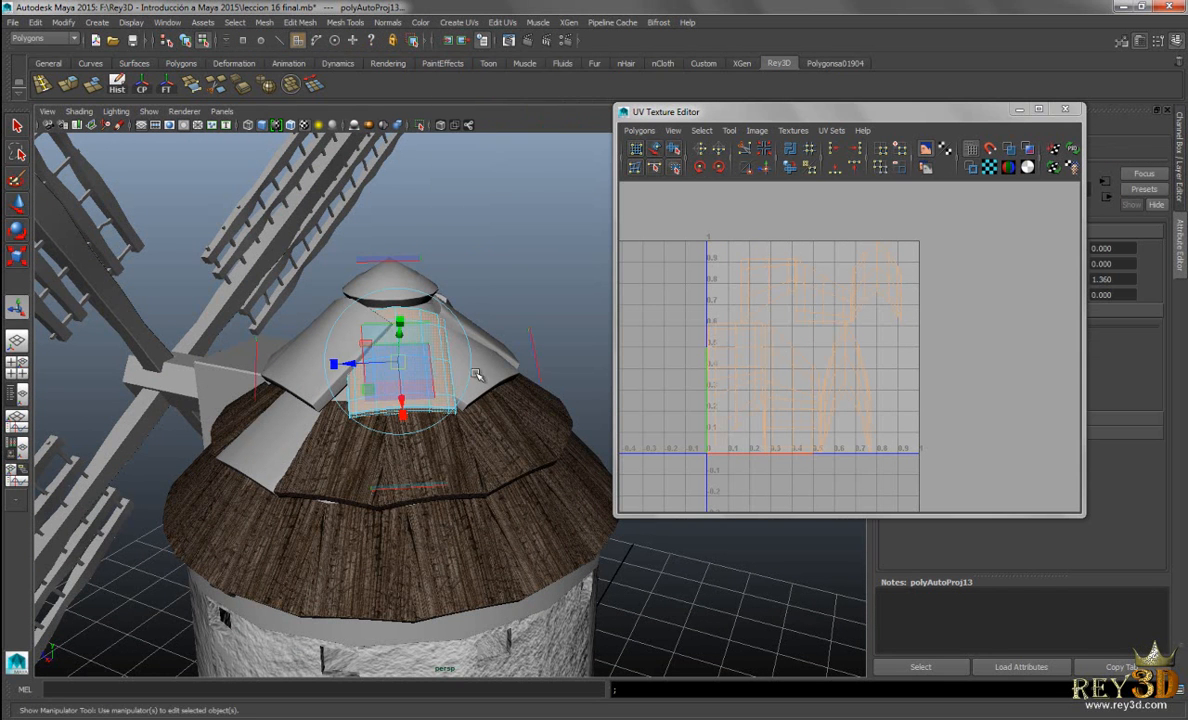
alt+middle_drag(484, 368, 452, 372)
key(F8)
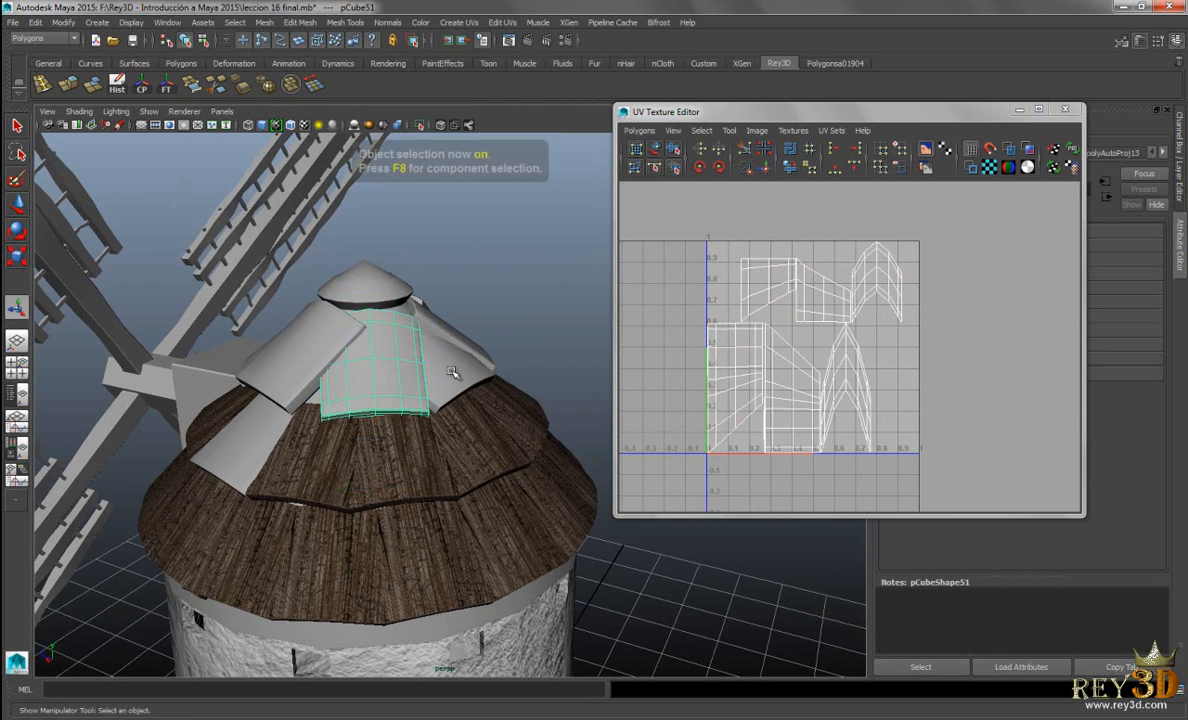
Reapply automatic UV mapping to top-row shingle pCube52, lying between two overlapping shingles, and return to object selection
alt+drag(560, 394, 240, 392)
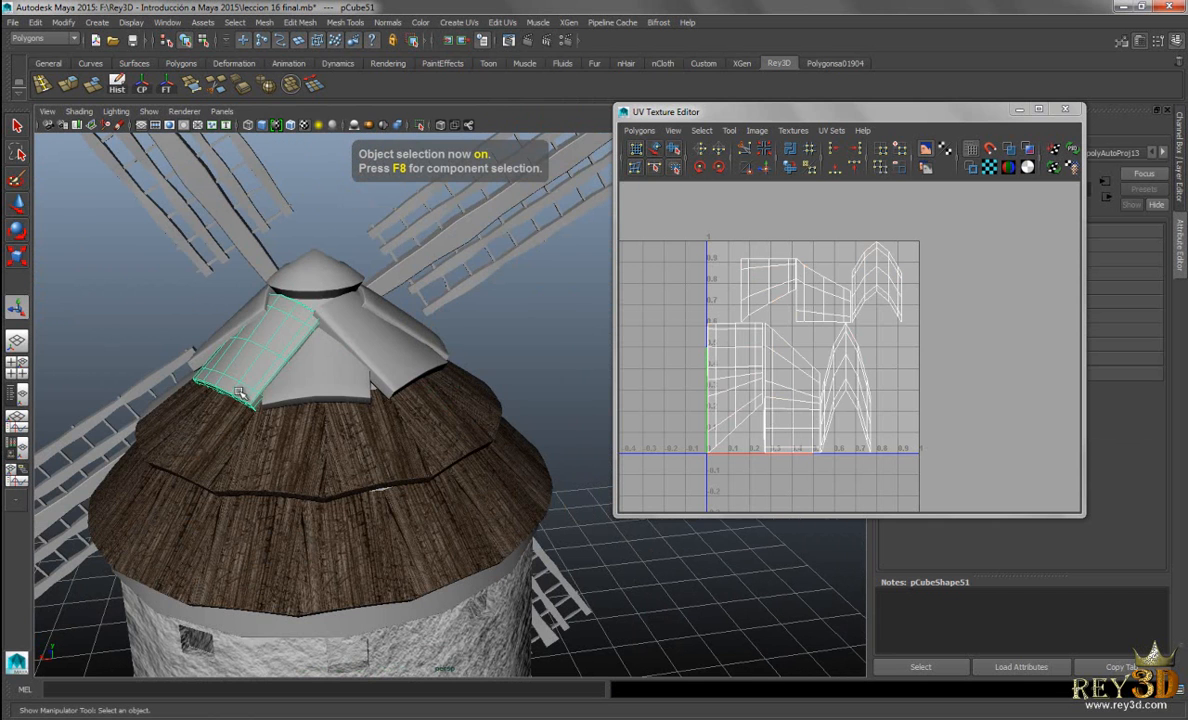
click(305, 365)
click(457, 23)
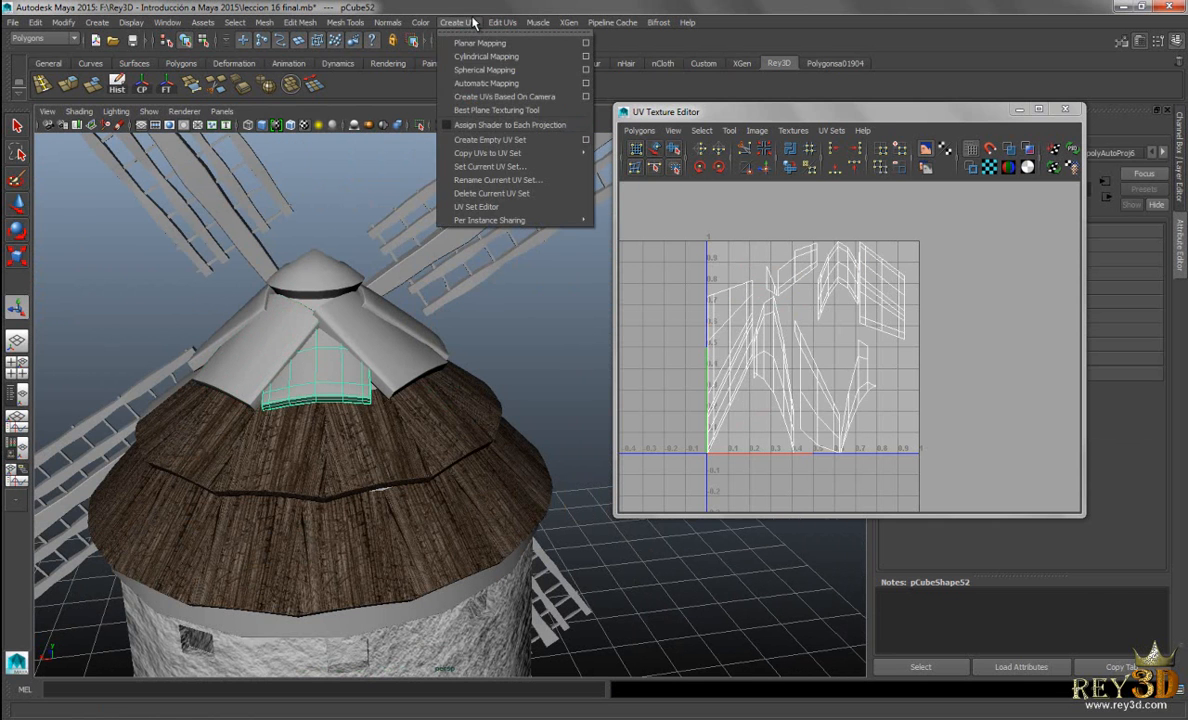
click(486, 83)
alt+drag(437, 345, 405, 381)
key(F8)
Reapply automatic UV mapping to the following top-row shingle, pCube53, and return to object selection
click(457, 23)
click(486, 83)
key(F8)
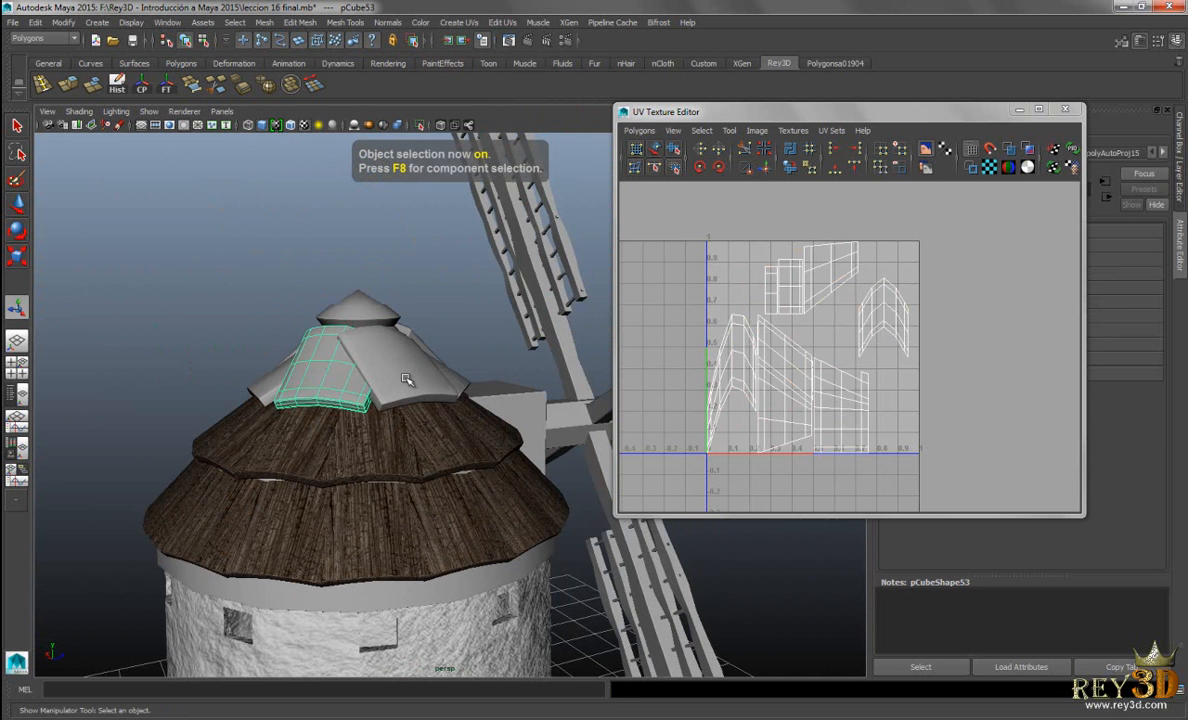
Reapply automatic UV mapping to the overlapping top-row shingle pCube54 on its own, and return to object selection
click(380, 362)
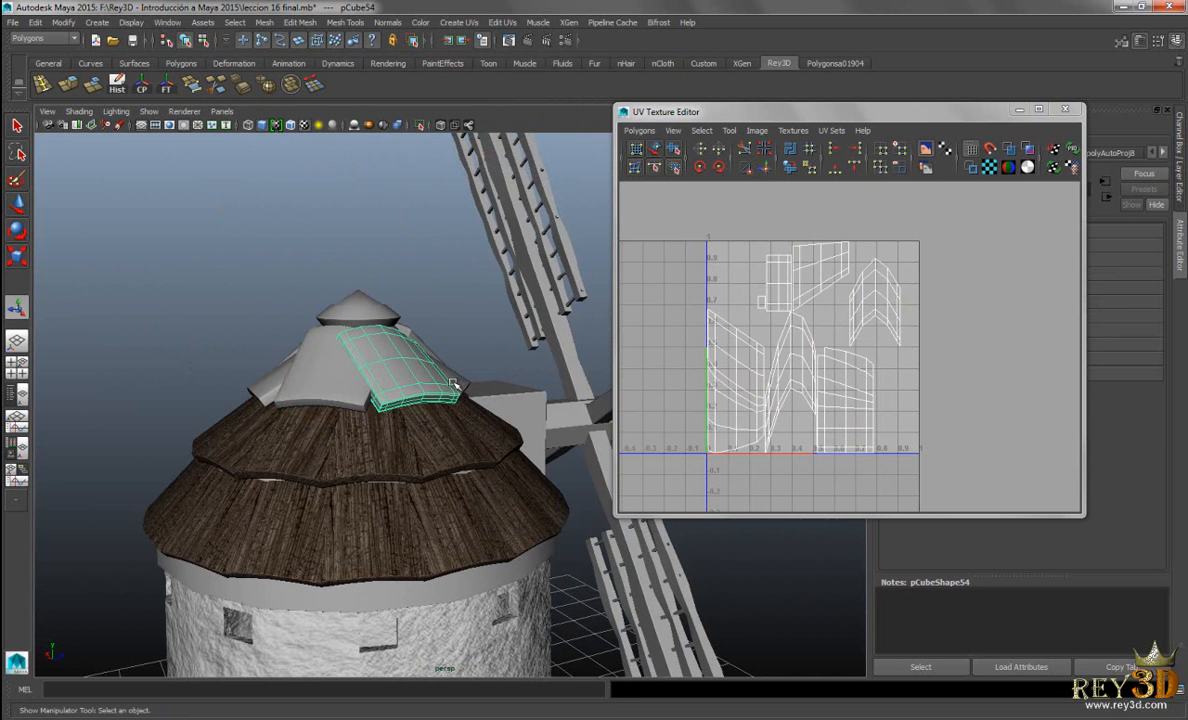
key(g)
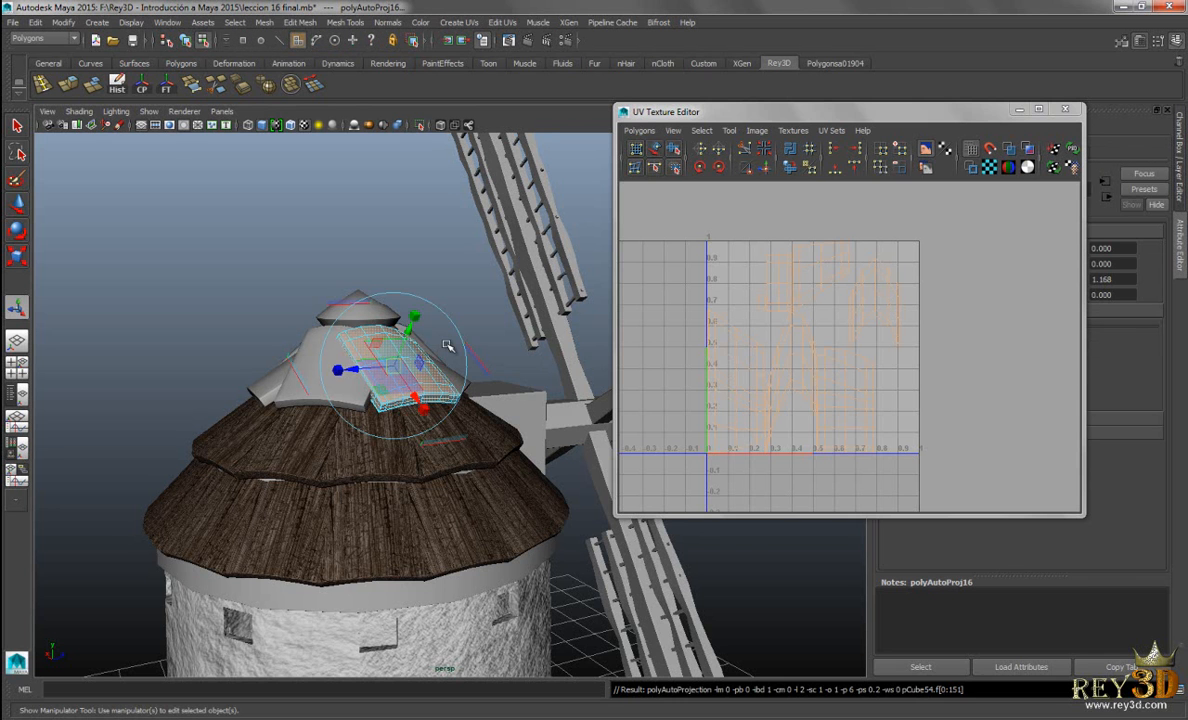
alt+drag(527, 361, 424, 413)
key(F8)
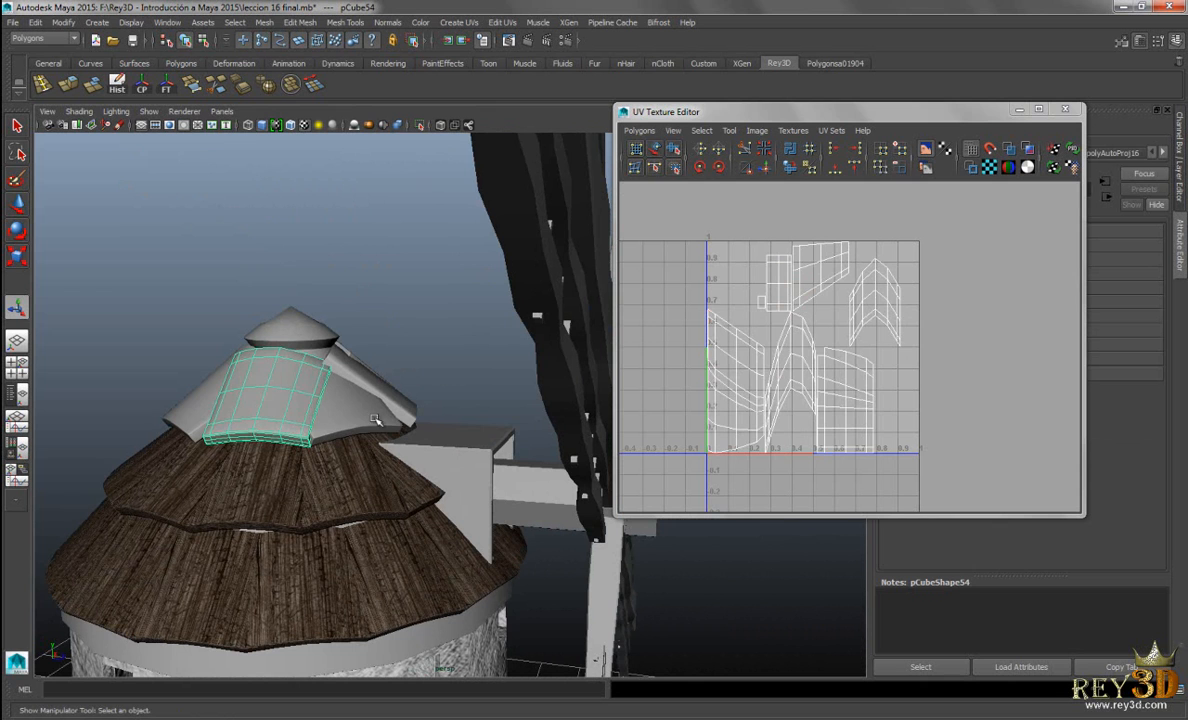
Reapply automatic UV mapping to the recessed top-row shingle pCube55, and return to object selection
click(386, 380)
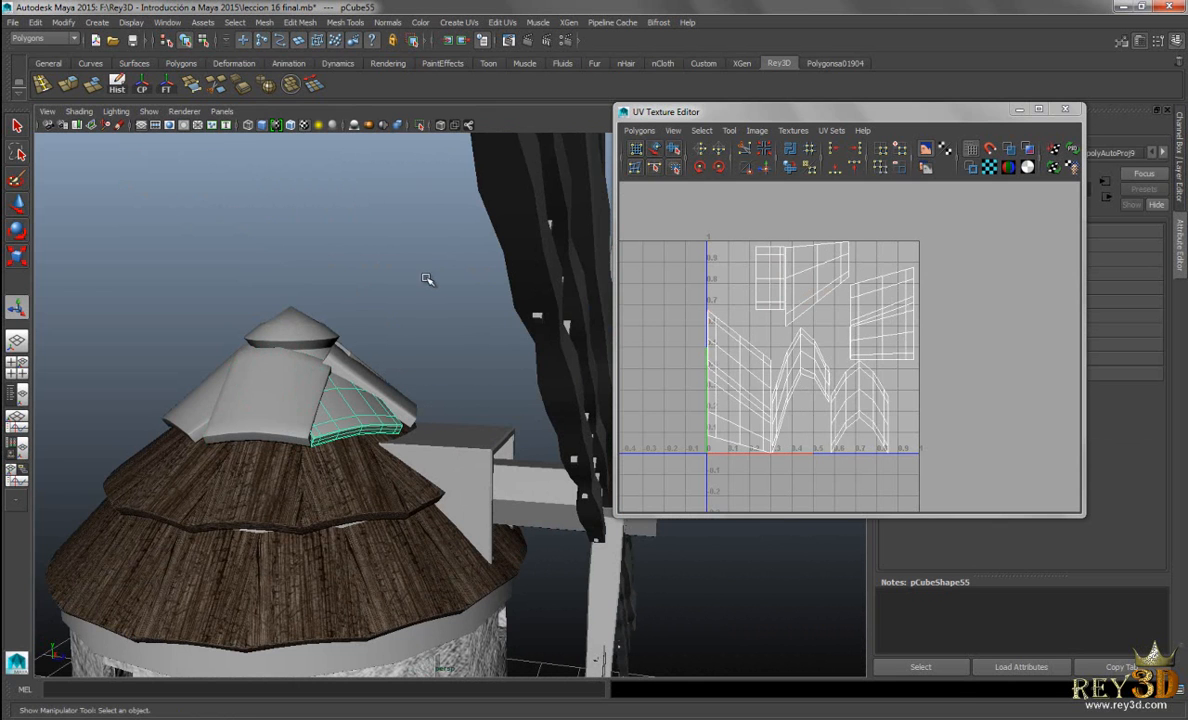
key(g)
key(F8)
Select all the top-row shingles around the roof and assign them the existing material teja
alt+drag(374, 296, 312, 361)
click(458, 259)
click(334, 388)
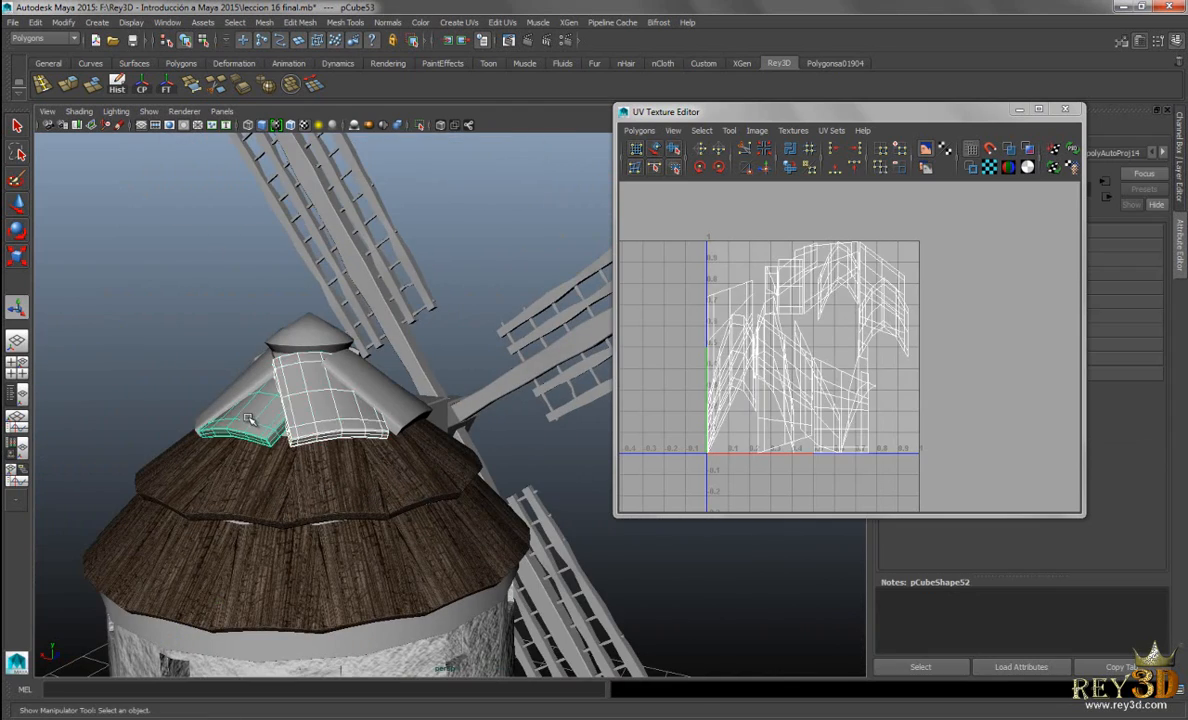
shift+click(252, 419)
alt+drag(252, 419, 195, 395)
shift+click(399, 389)
alt+drag(497, 371, 300, 414)
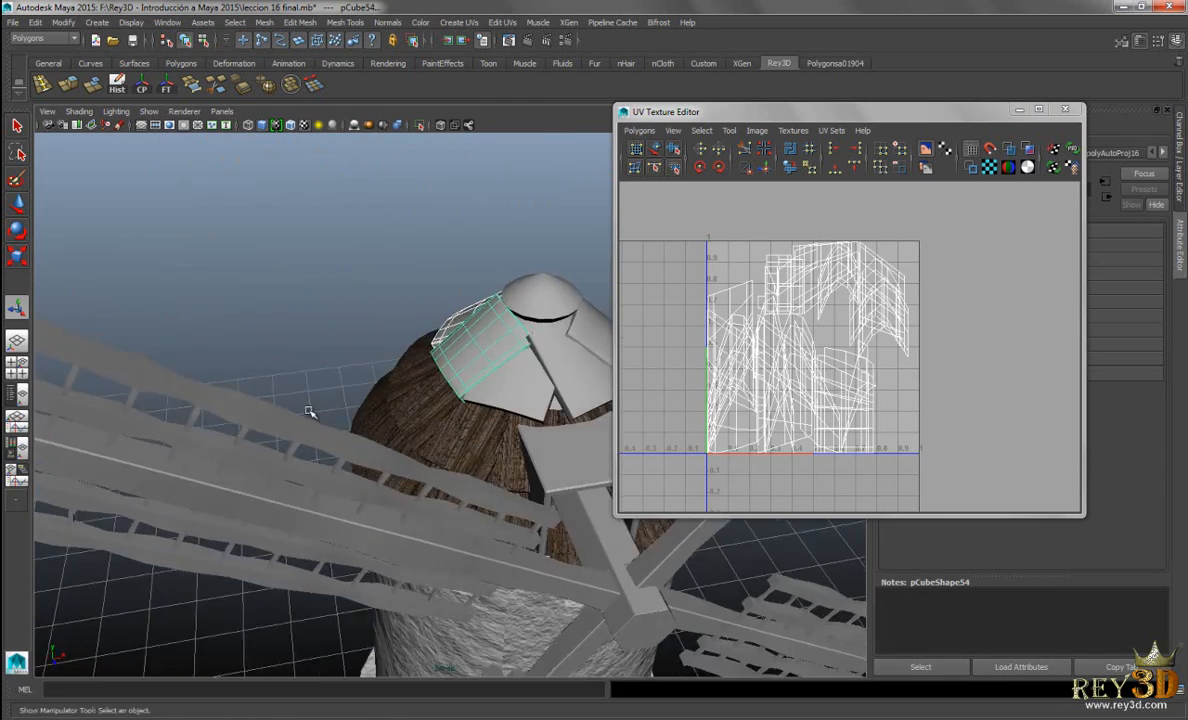
shift+click(525, 395)
shift+click(560, 377)
alt+drag(532, 396, 330, 390)
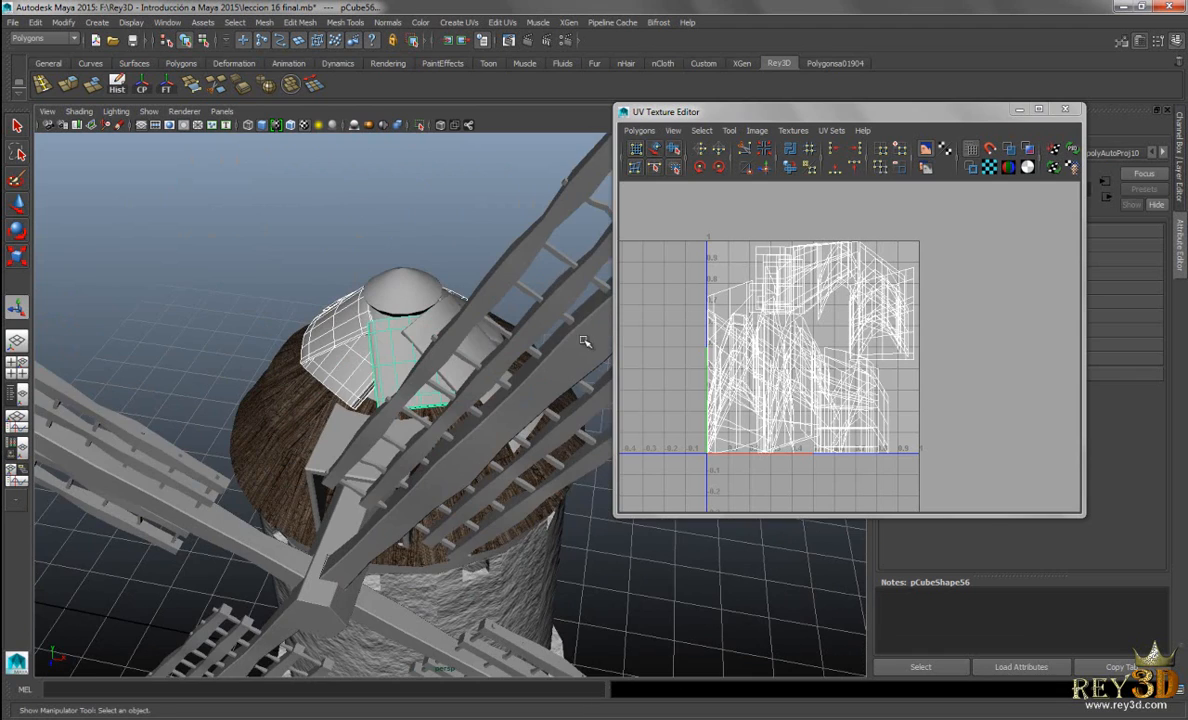
click(1019, 110)
mouse_move(606, 370)
alt+mouse_down()
mouse_move(508, 390)
mouse_move(518, 375)
alt+mouse_up()
right_drag(518, 375, 521, 584)
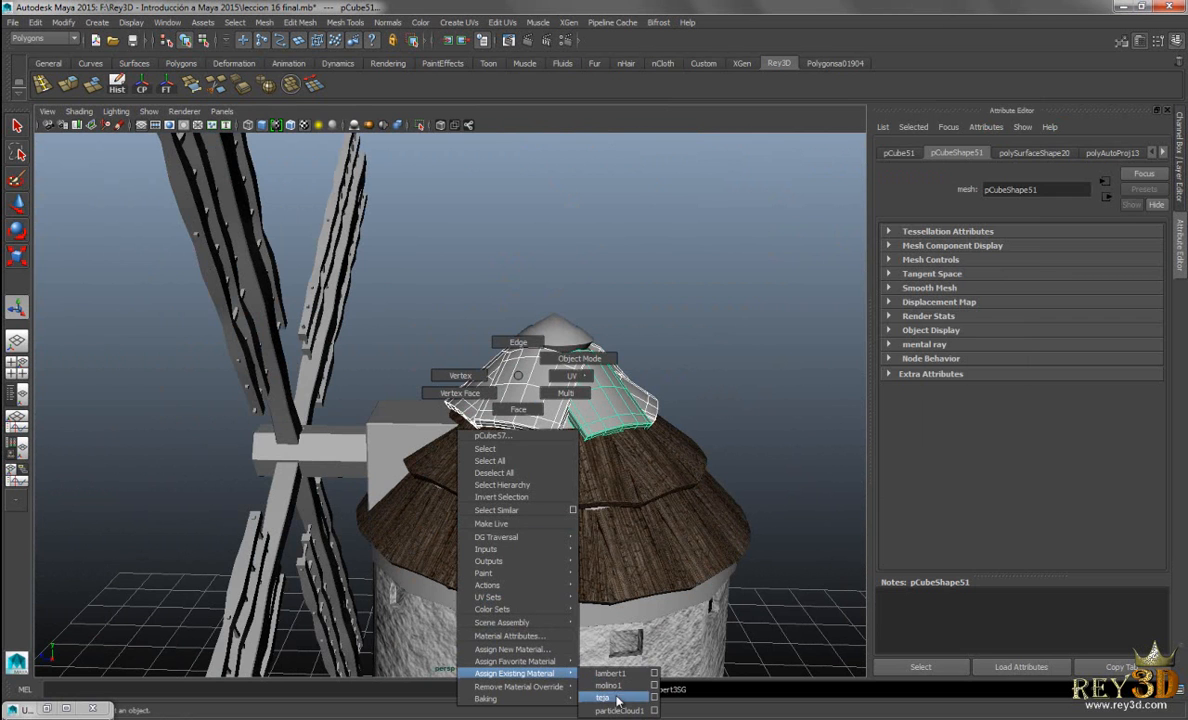
click(726, 338)
Reapply automatic UV mapping to top-row shingle pCube53 with its UV layout displayed, and return to object selection
alt+drag(525, 403, 396, 248)
scroll(491, 408, up, 2)
alt+drag(391, 301, 566, 392)
click(451, 368)
click(654, 193)
click(437, 347)
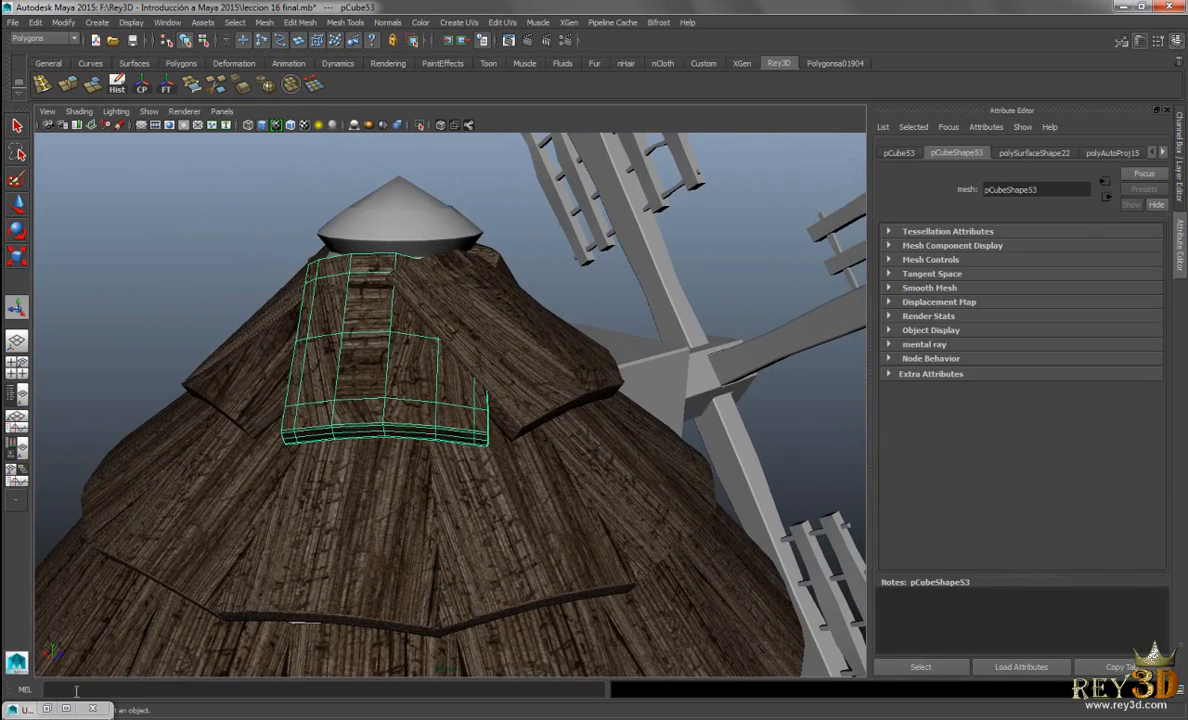
click(47, 708)
alt+drag(535, 410, 447, 357)
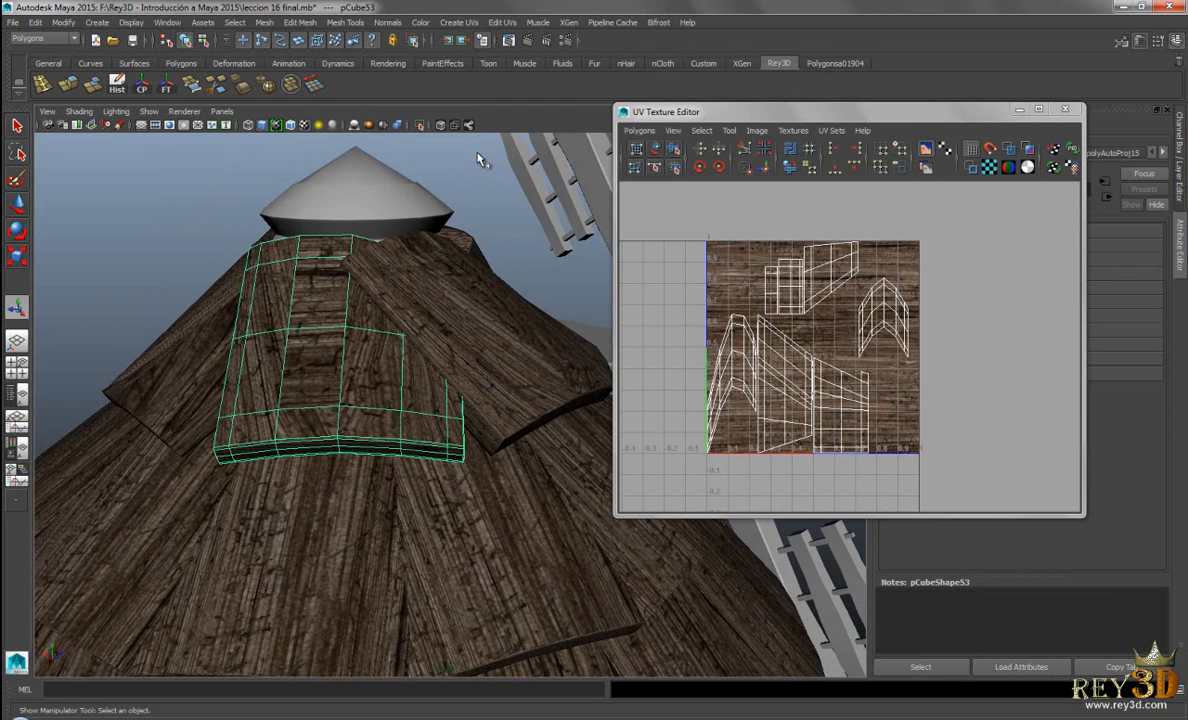
click(458, 23)
click(462, 80)
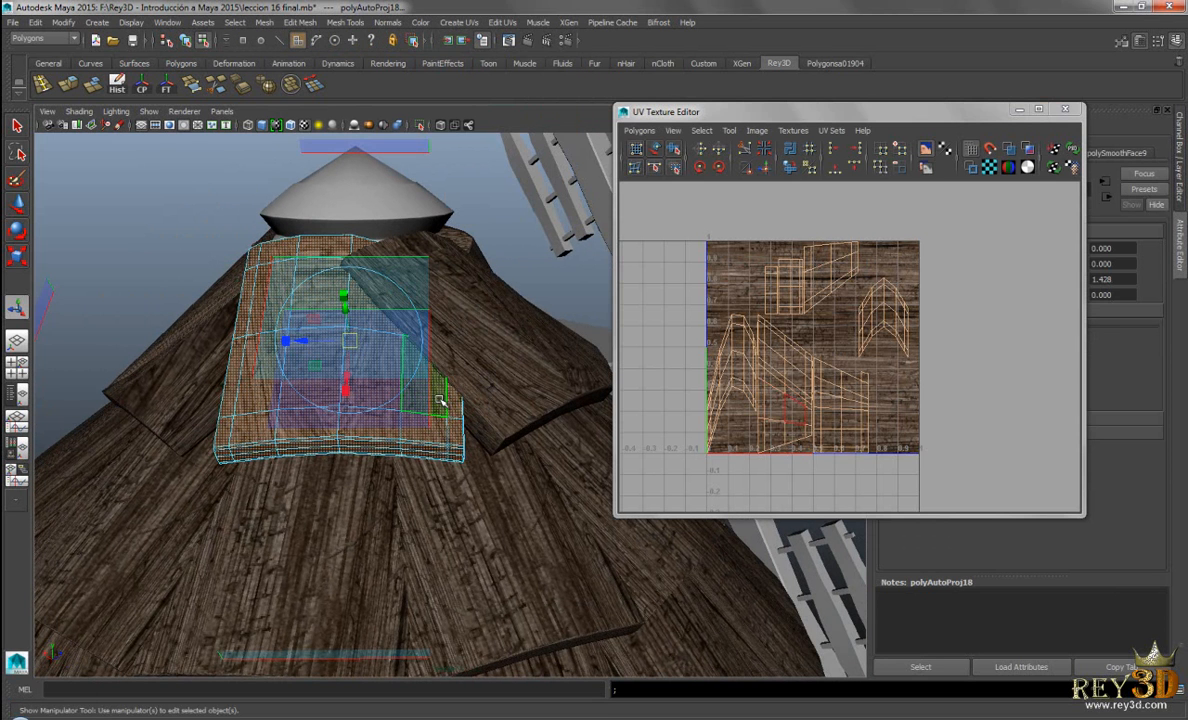
key(F8)
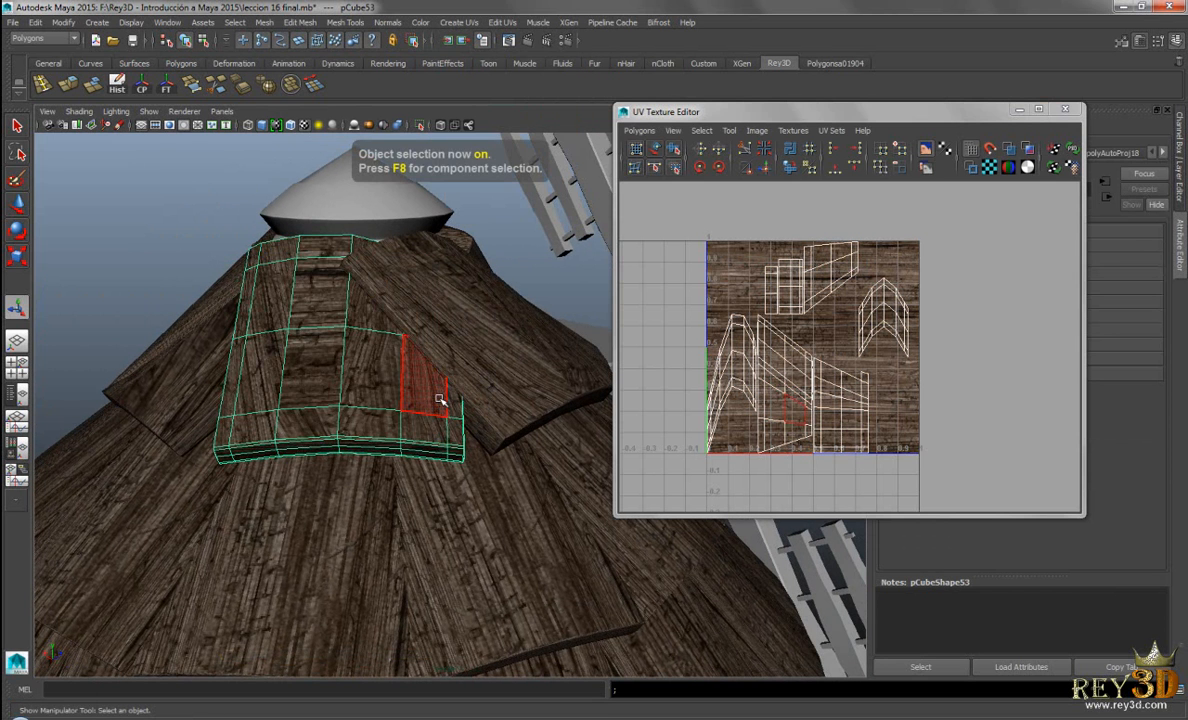
Examine pCube53's UV shells over the wood texture, selecting a few UVs to identify their location on the shingle
scroll(805, 405, up, 3)
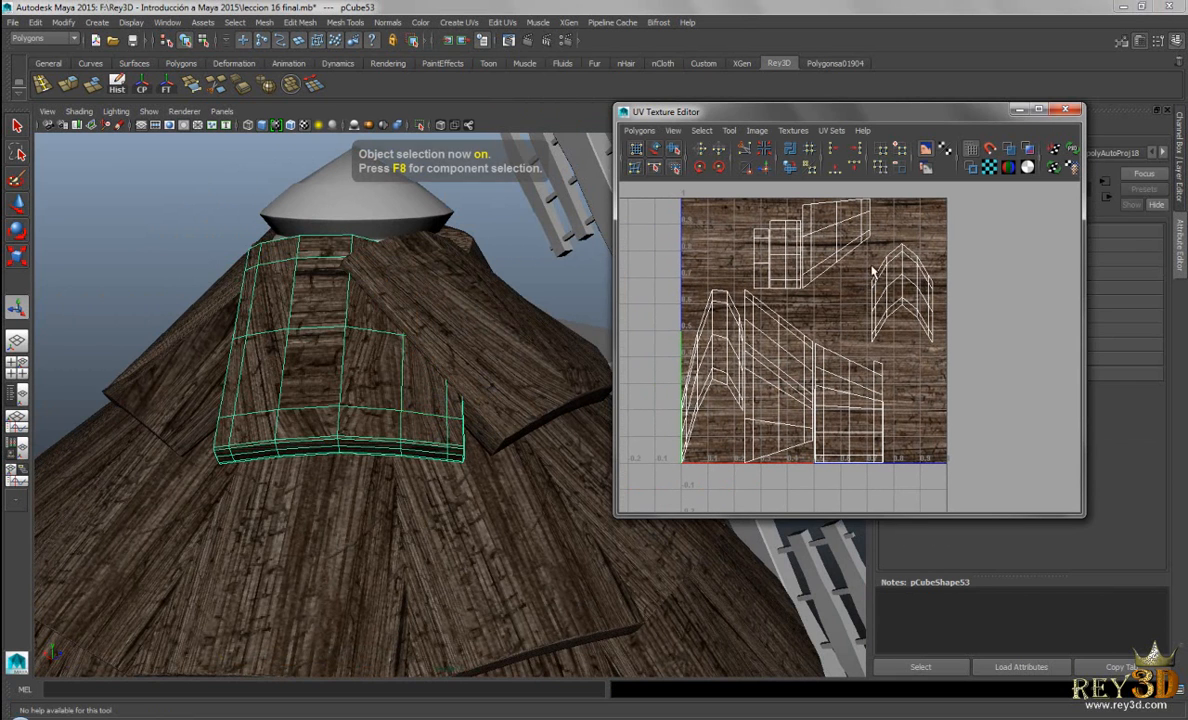
alt+drag(424, 353, 336, 360)
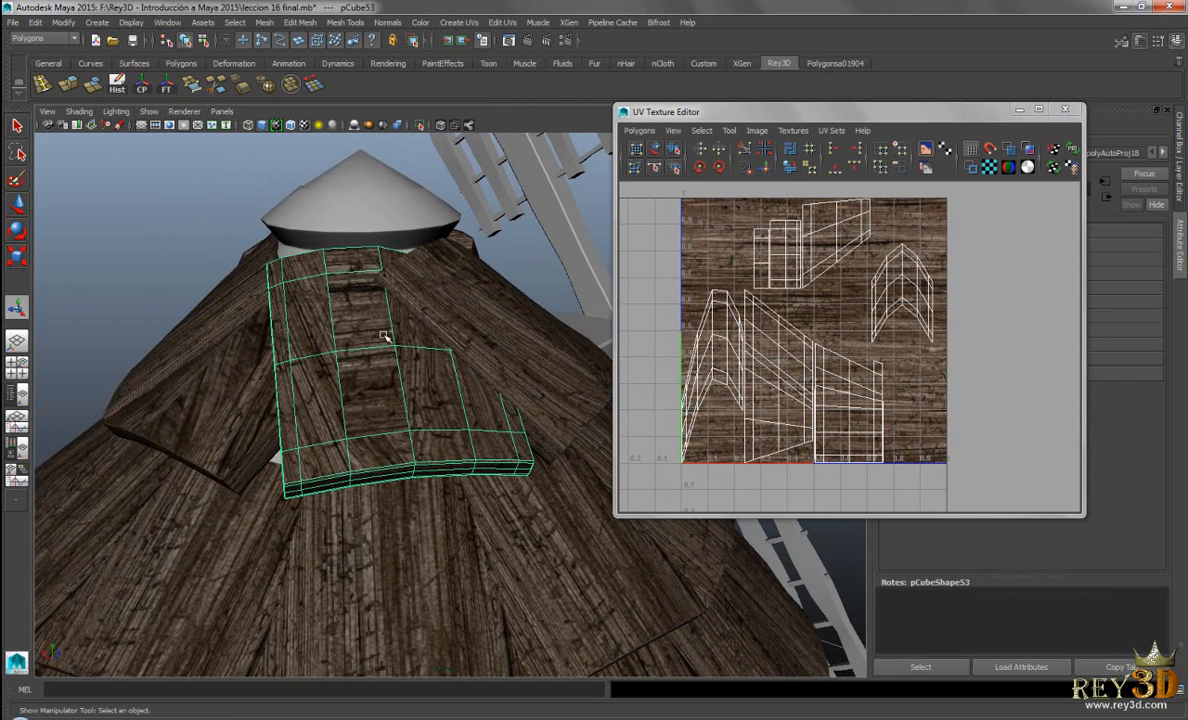
scroll(818, 348, up, 3)
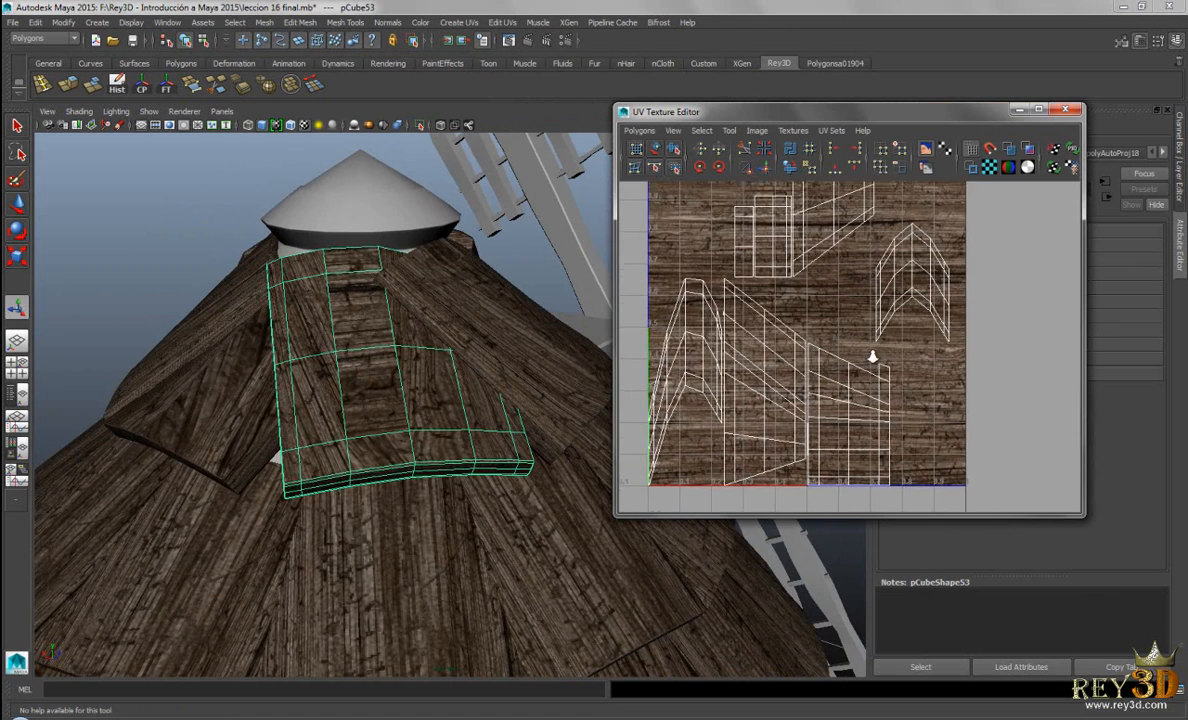
scroll(876, 362, down, 4)
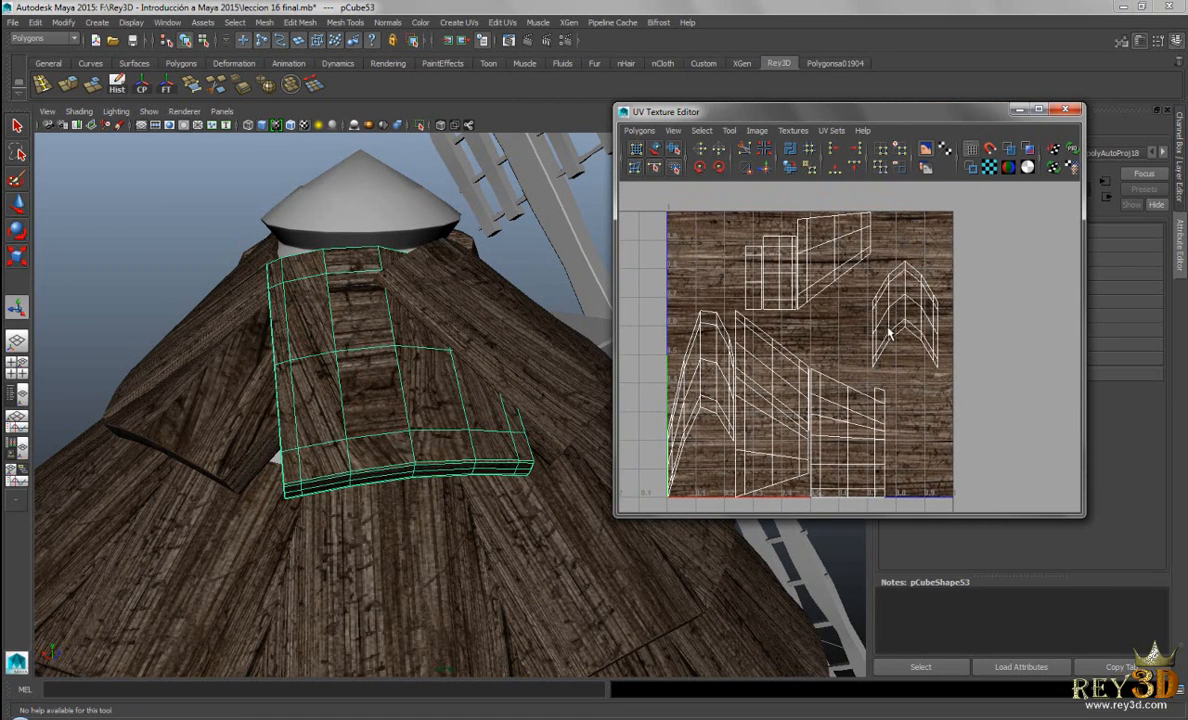
alt+middle_drag(889, 334, 870, 324)
right_click(836, 297)
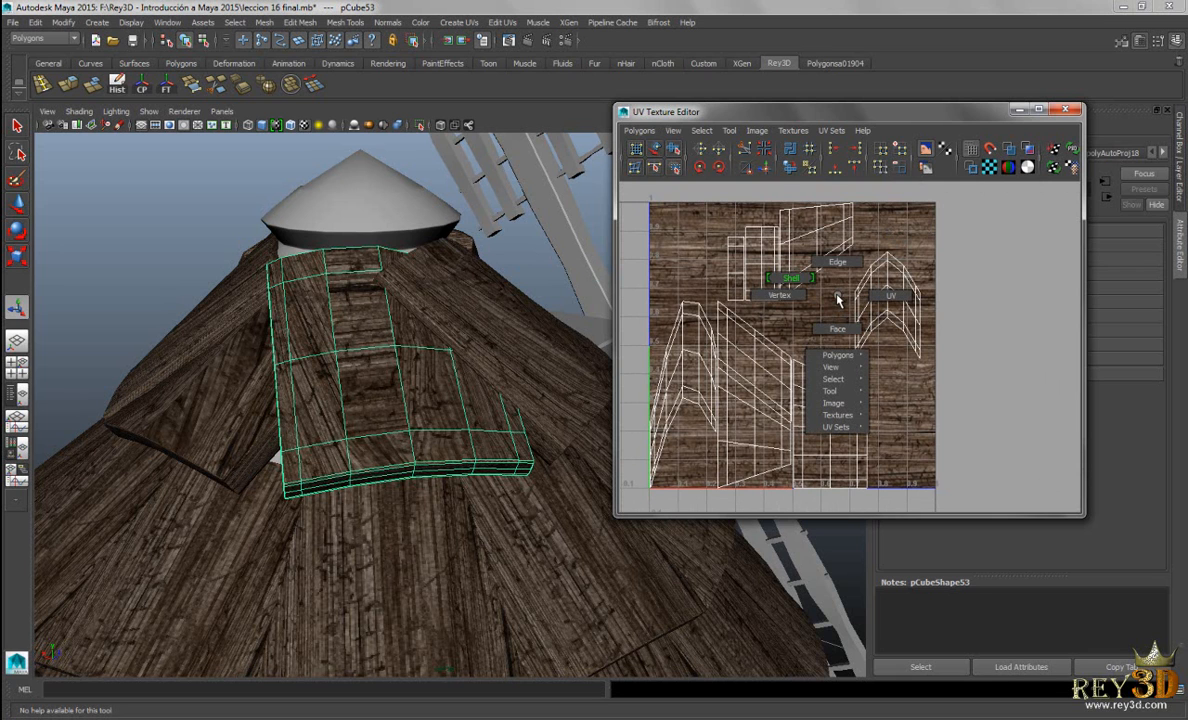
right_drag(838, 297, 836, 260)
right_drag(878, 298, 878, 300)
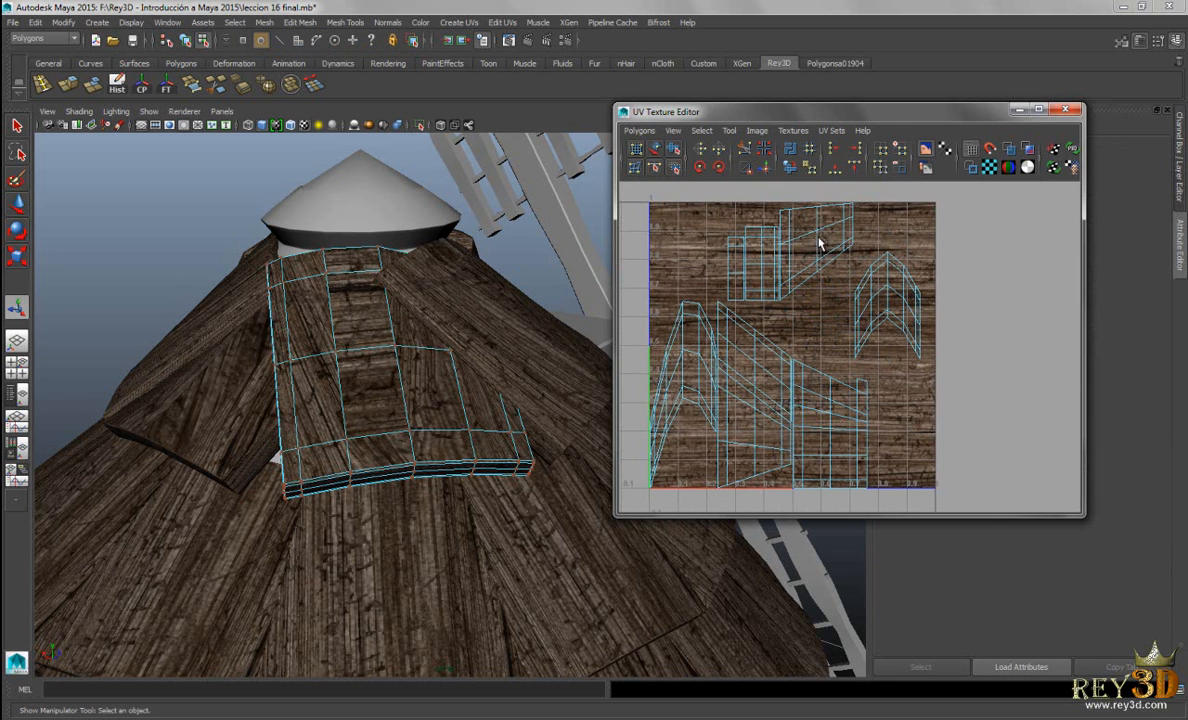
drag(892, 246, 940, 296)
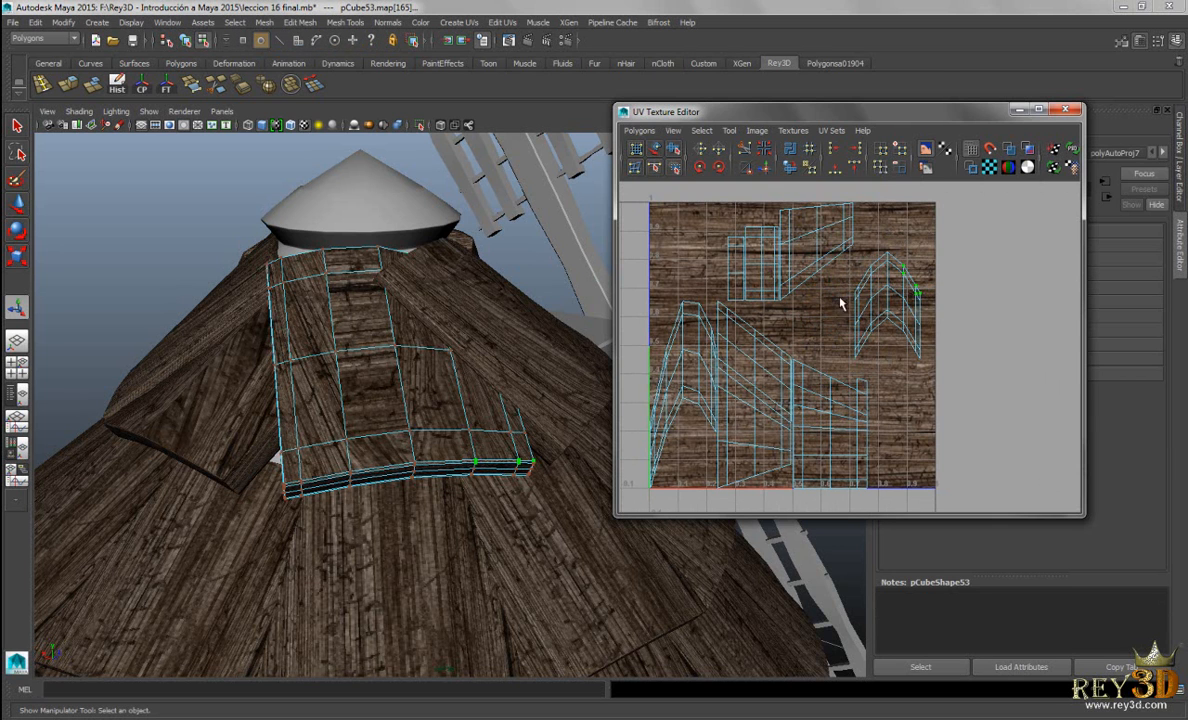
scroll(841, 315, up, 1)
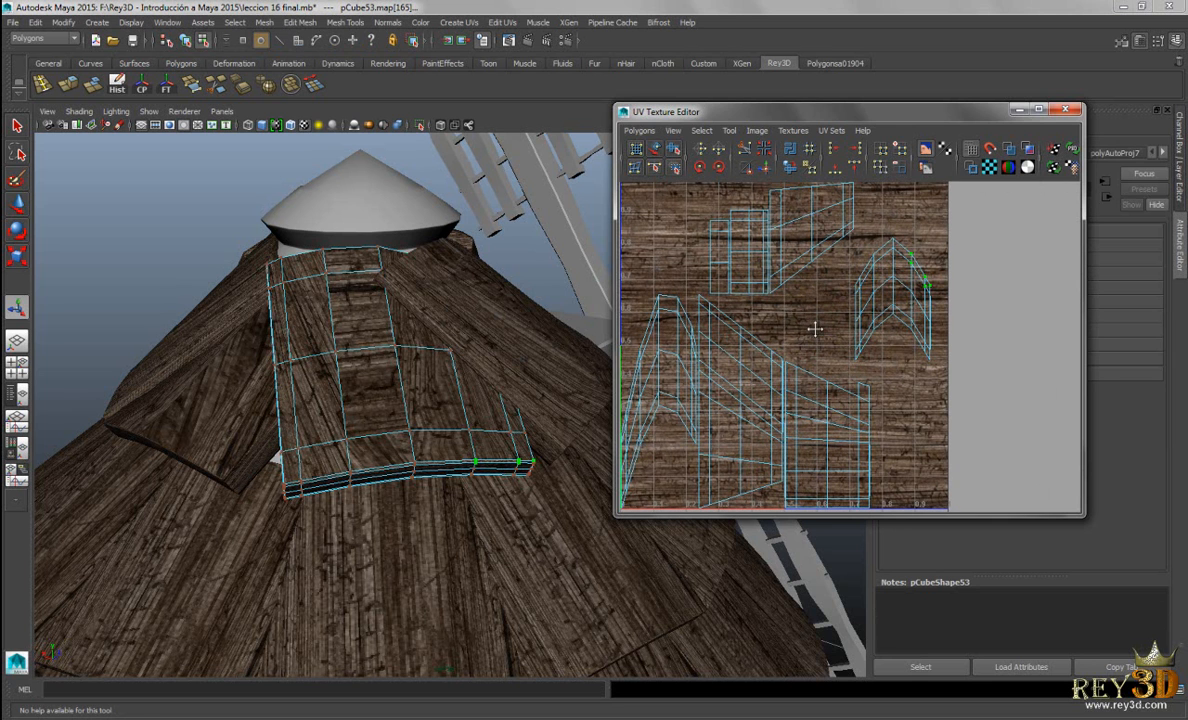
Select all the upper-surface faces of shingle pCube53 and create their UVs based on a camera view facing the shingle
right_drag(370, 340, 397, 393)
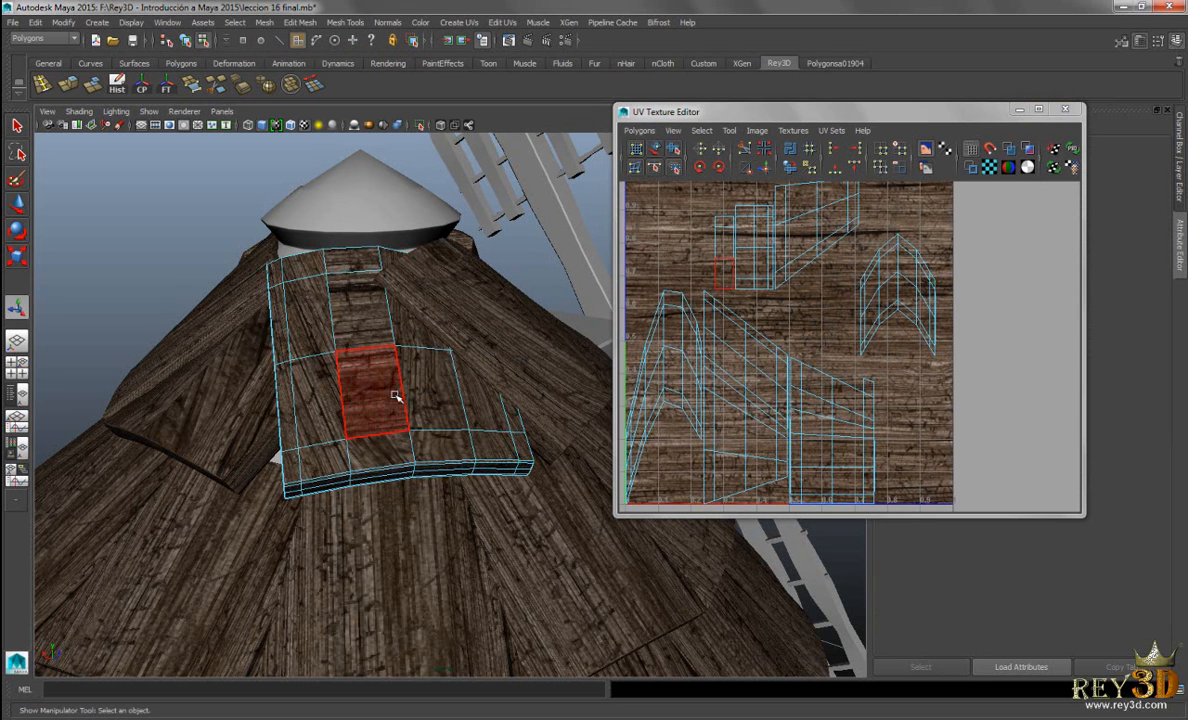
key(q)
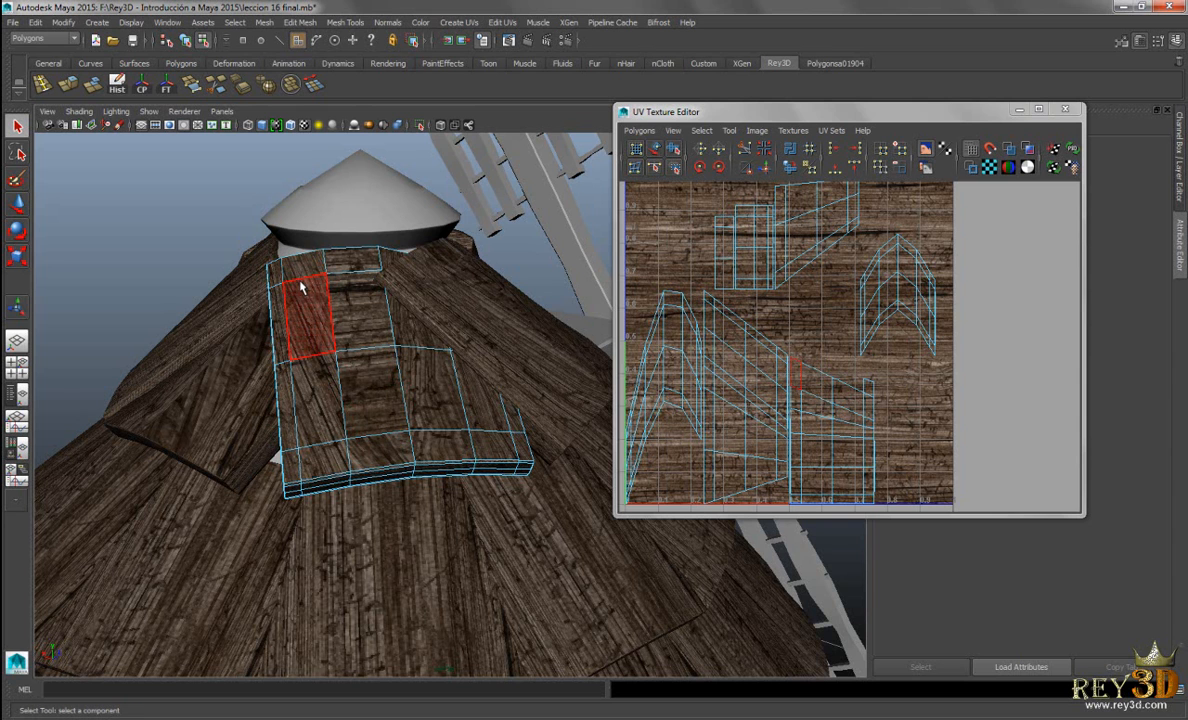
click(305, 288)
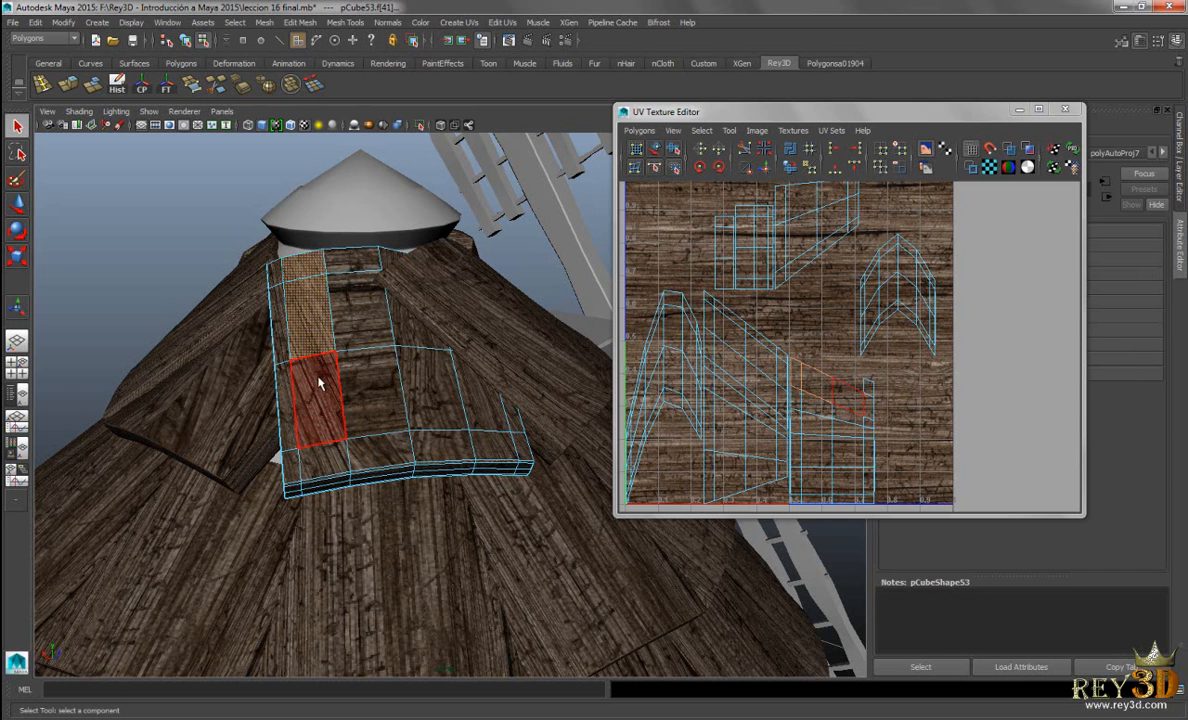
shift+click(320, 383)
shift+click(277, 277)
shift+click(344, 267)
shift+click(358, 311)
shift+click(370, 386)
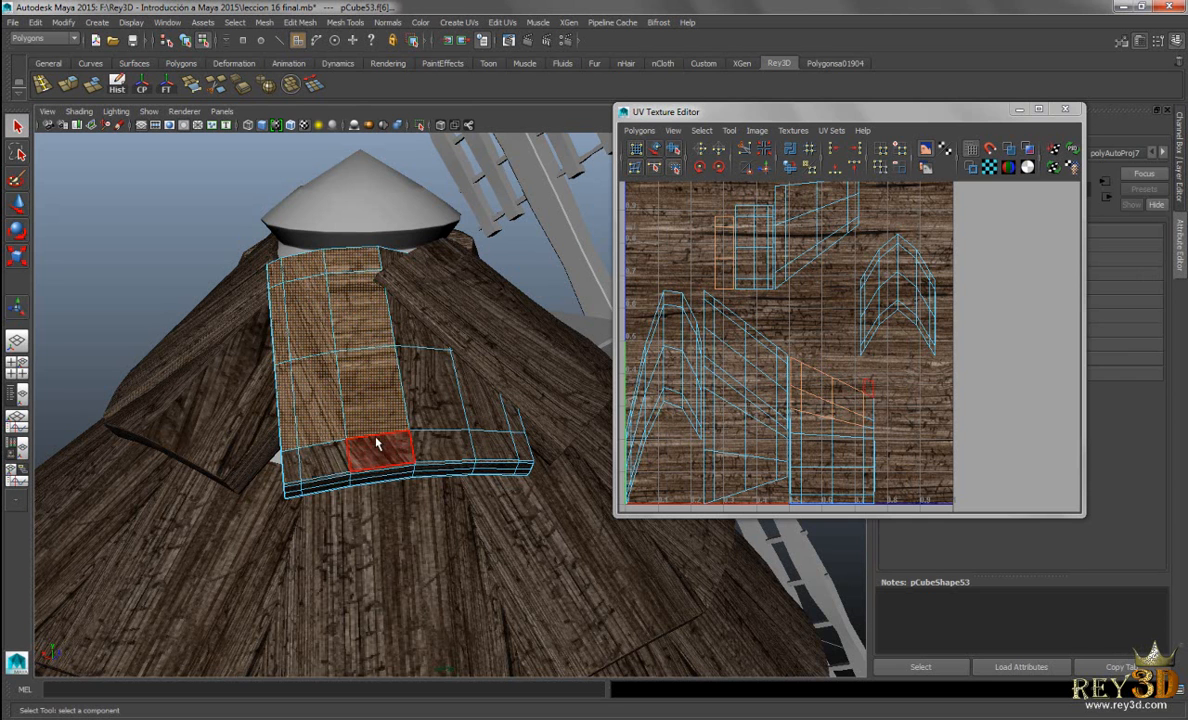
alt+drag(437, 416, 300, 390)
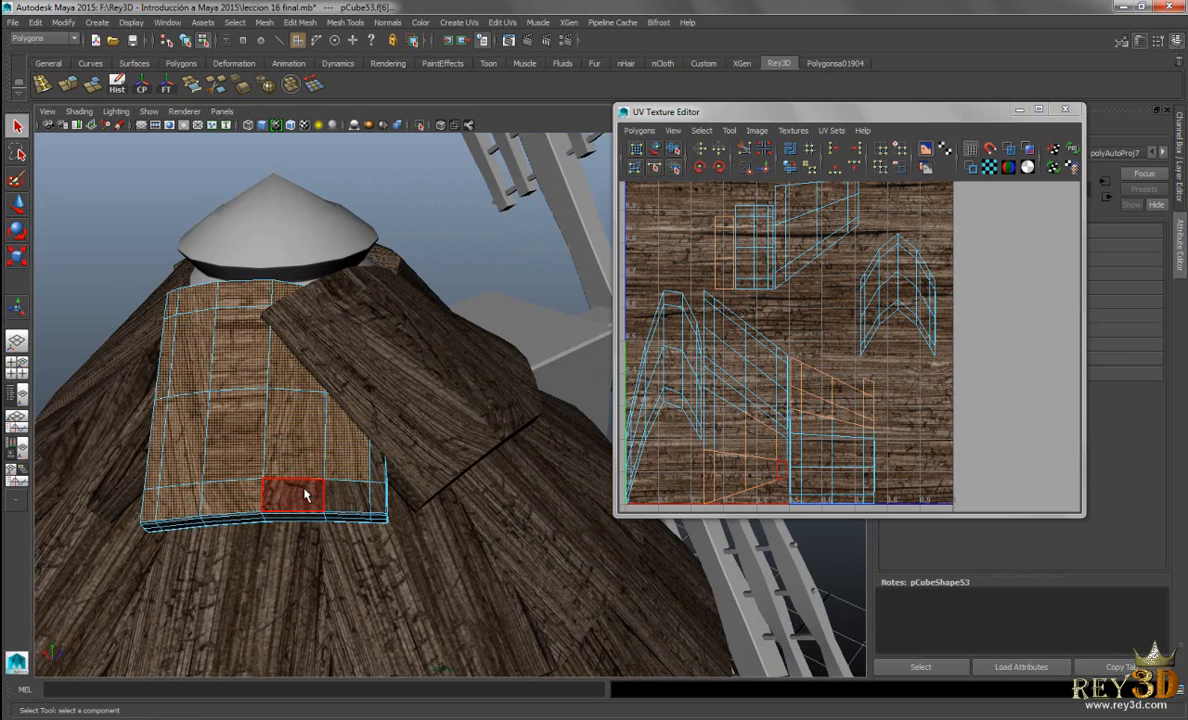
alt+drag(383, 463, 496, 363)
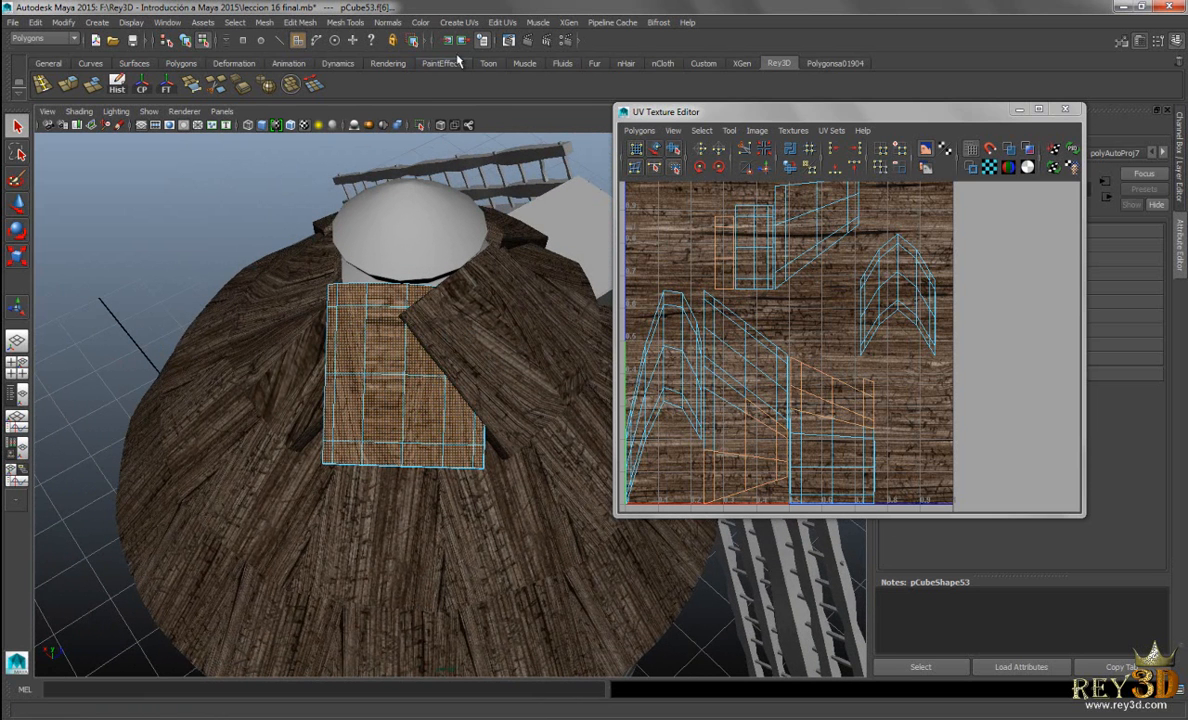
click(460, 22)
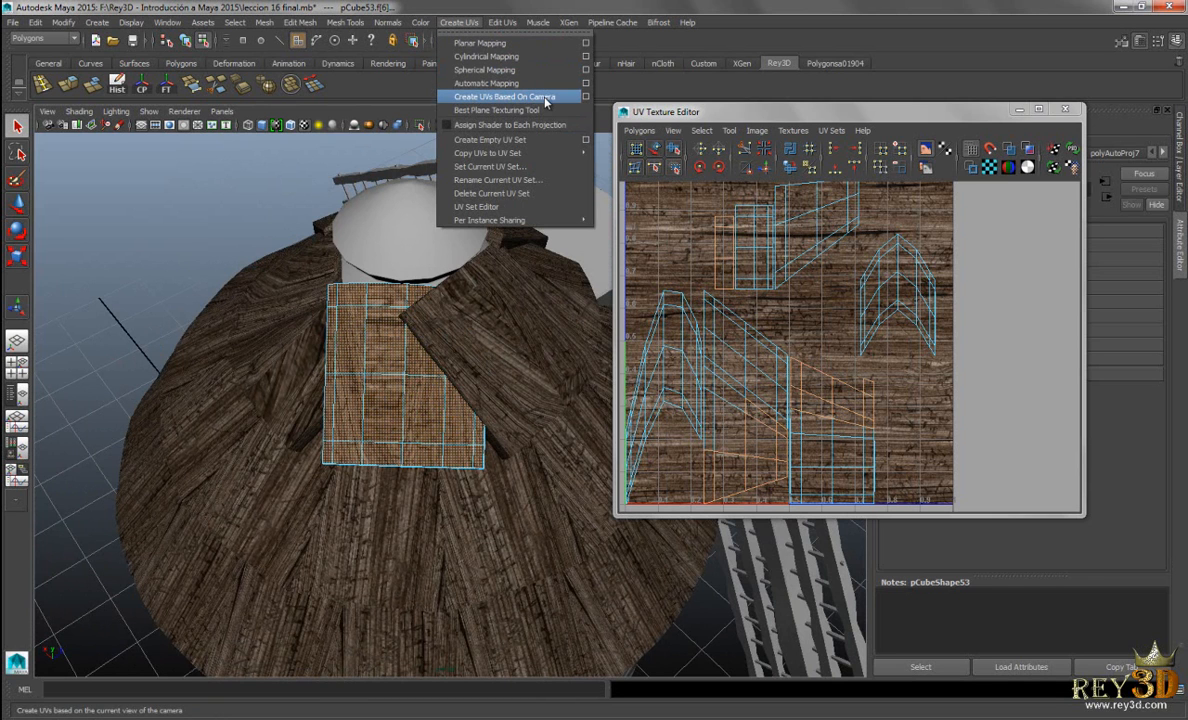
click(462, 22)
alt+drag(405, 385, 497, 258)
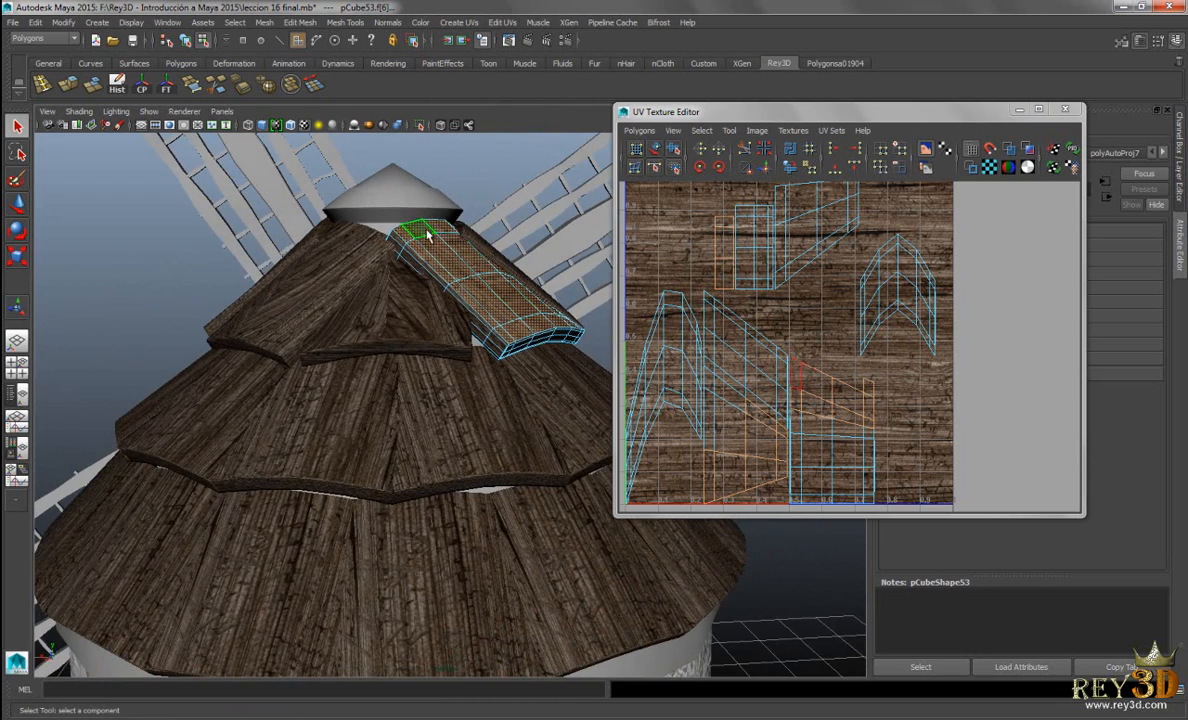
alt+drag(535, 322, 456, 339)
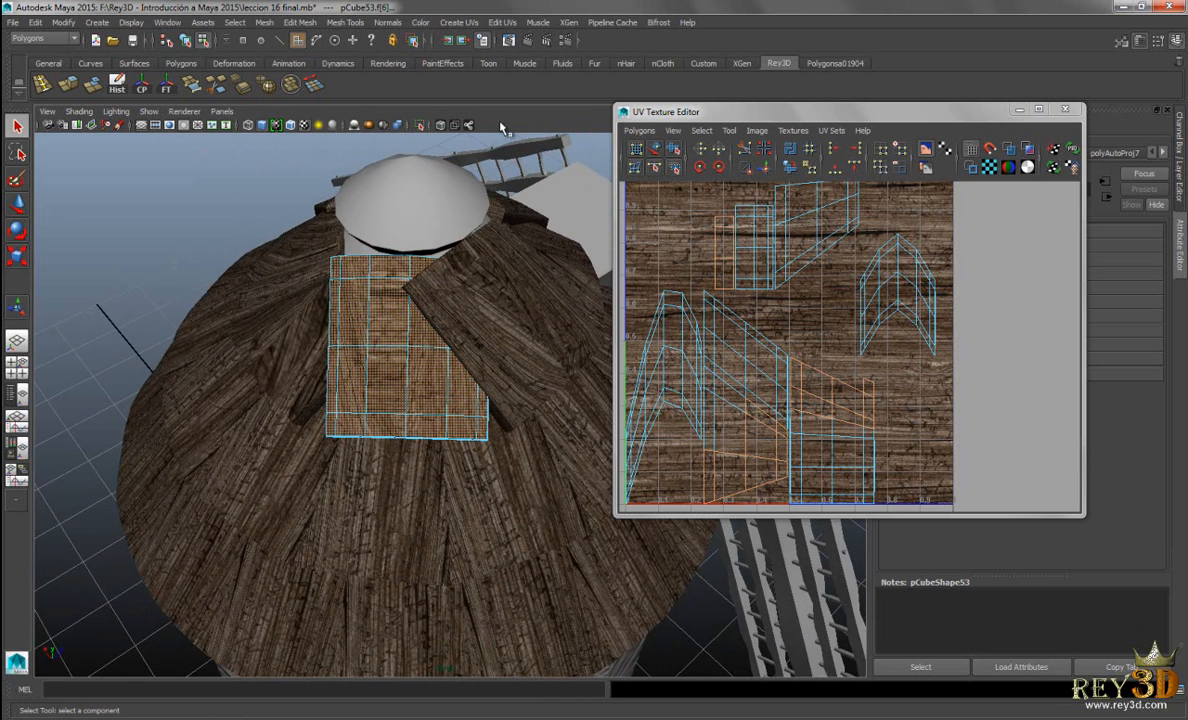
click(459, 22)
click(470, 94)
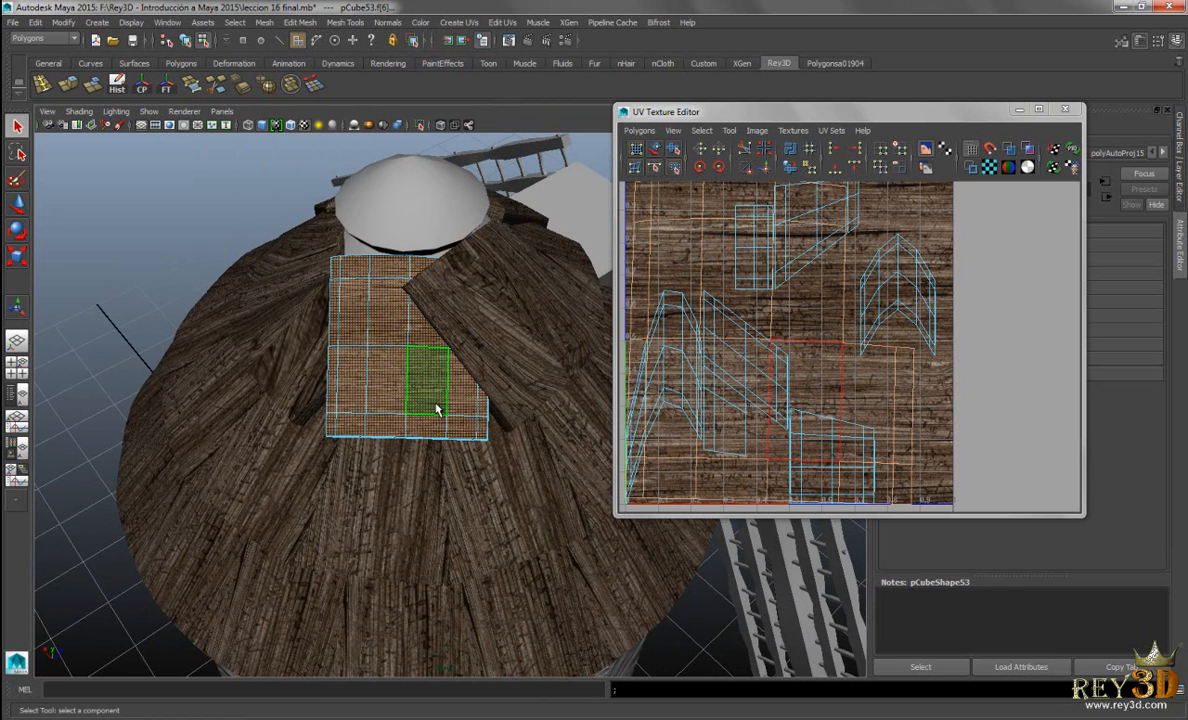
scroll(860, 320, down, 3)
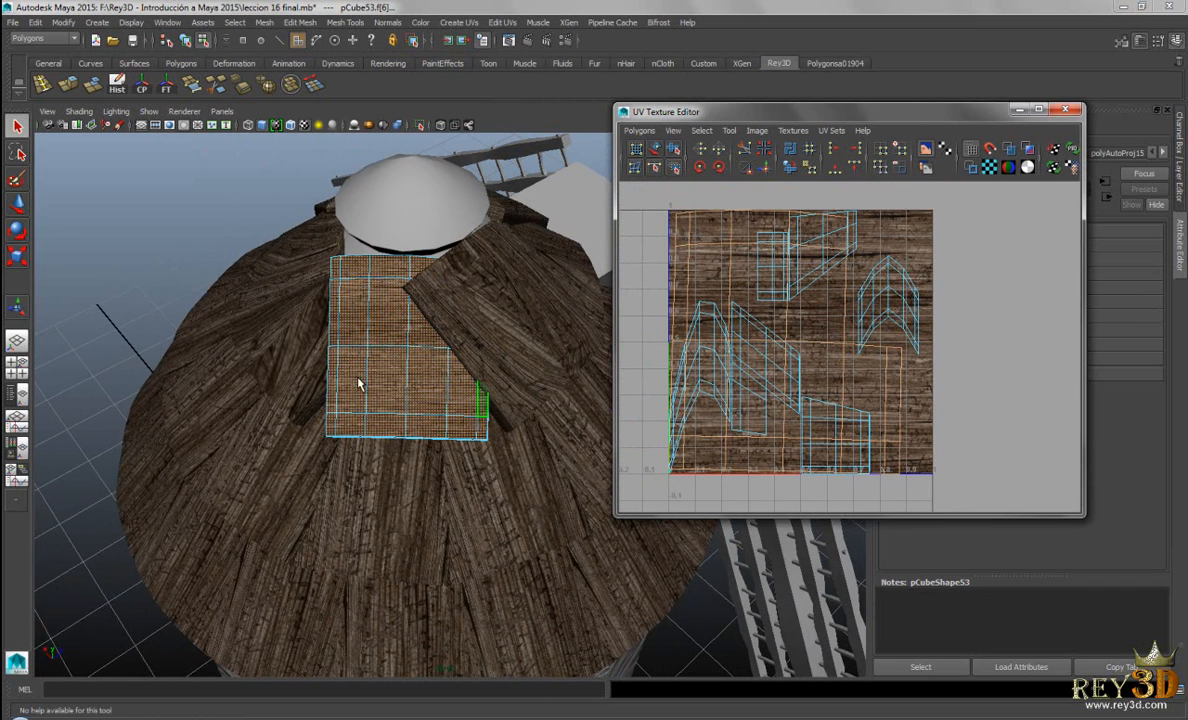
Return to object selection and check the wood grain on the reprojected shingle against its neighbours
right_drag(420, 345, 423, 316)
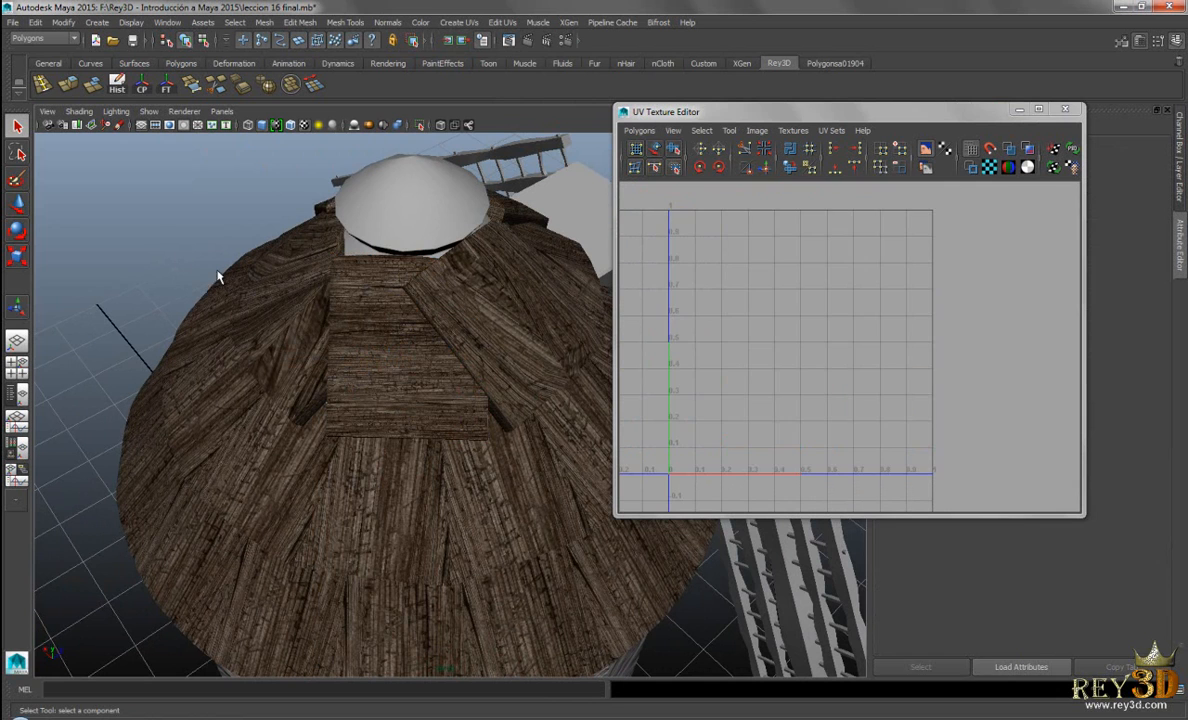
click(390, 367)
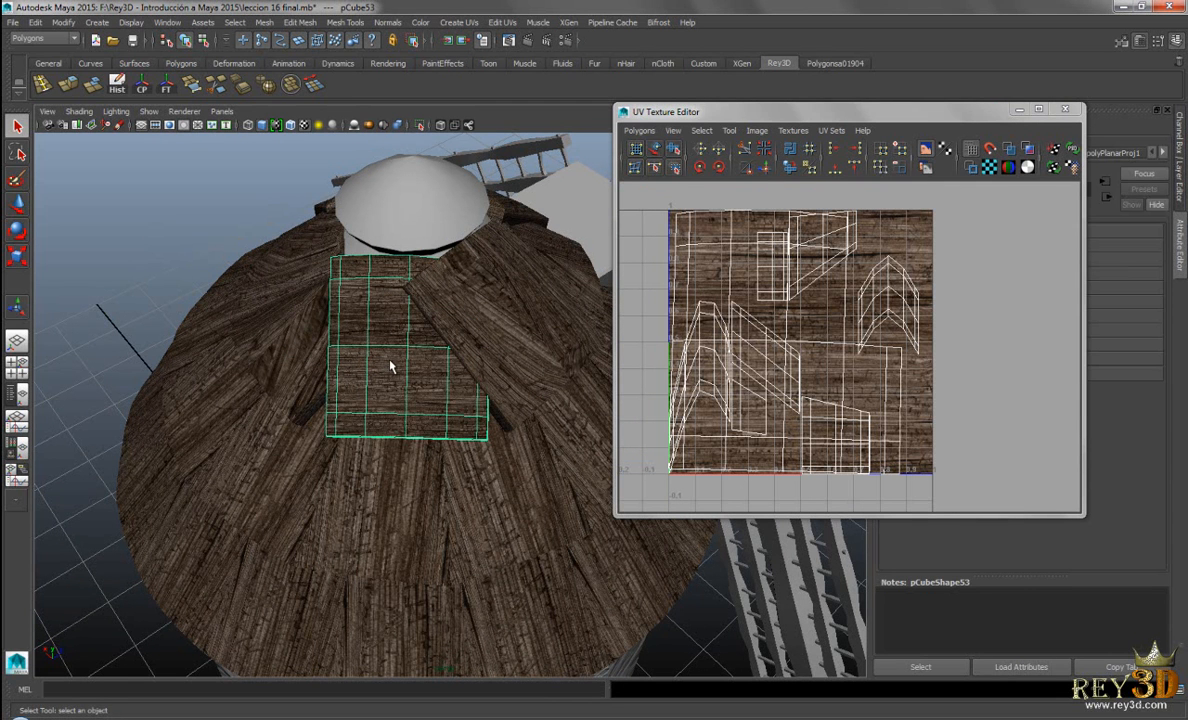
alt+drag(390, 367, 335, 243)
scroll(440, 354, down, 2)
mouse_move(440, 350)
alt+mouse_down()
mouse_move(414, 339)
mouse_move(445, 360)
mouse_move(445, 395)
mouse_move(425, 367)
alt+mouse_up()
scroll(433, 370, up, 3)
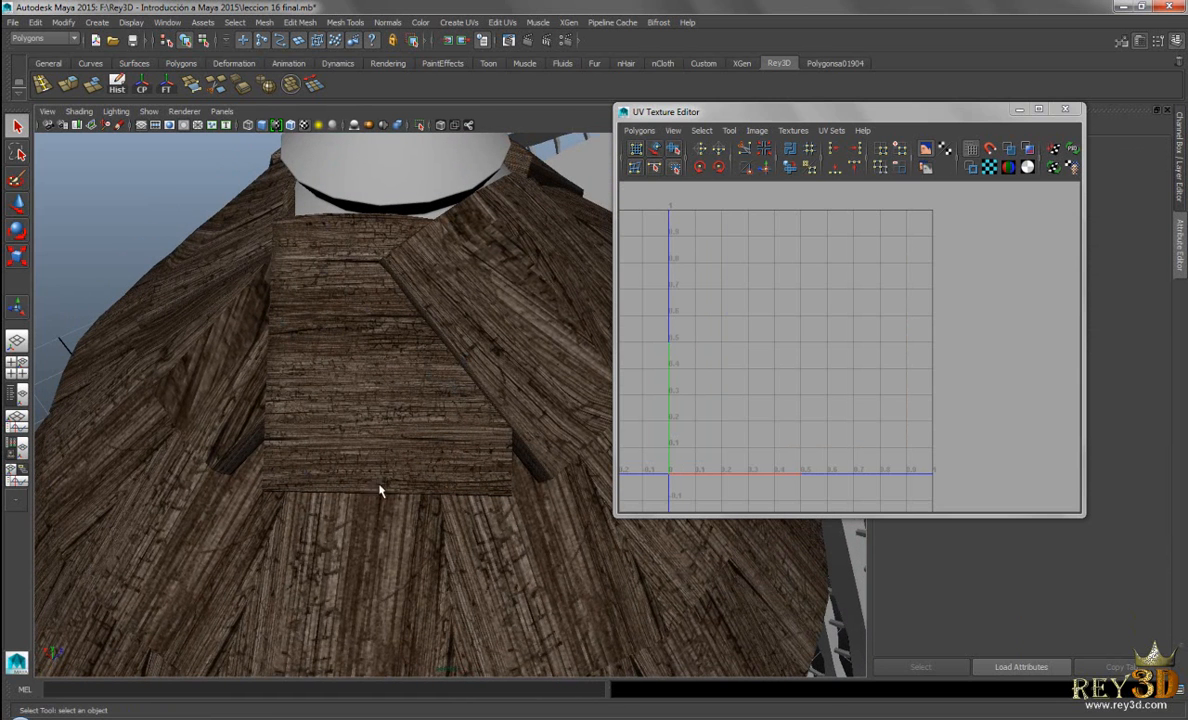
scroll(470, 345, down, 3)
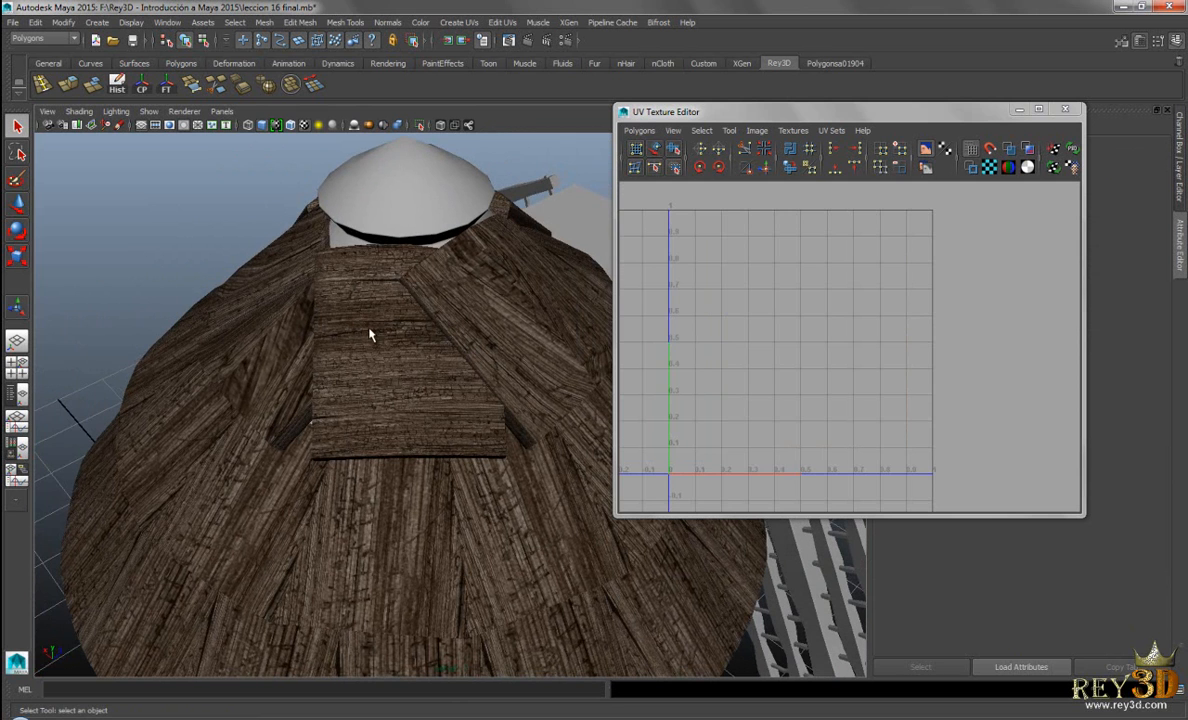
Select the whole arch-shaped UV shell of shingle pCube53 to identify which part of the shingle it covers
click(386, 358)
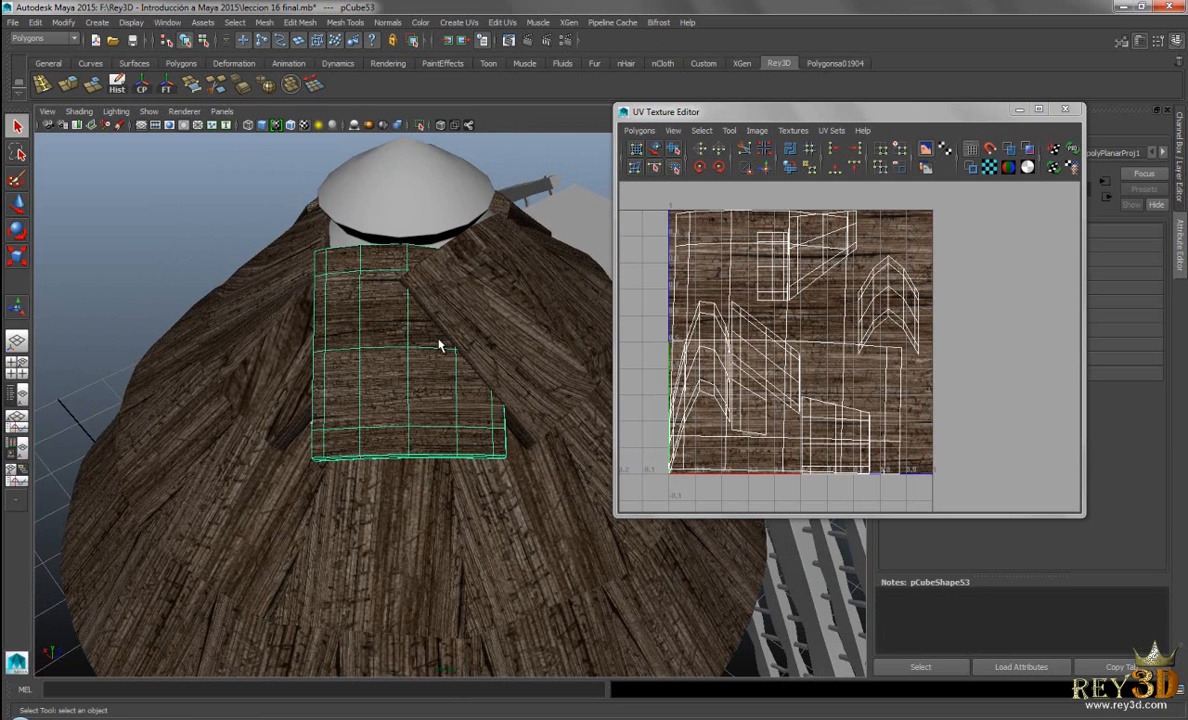
alt+drag(456, 345, 472, 371)
right_drag(818, 295, 860, 296)
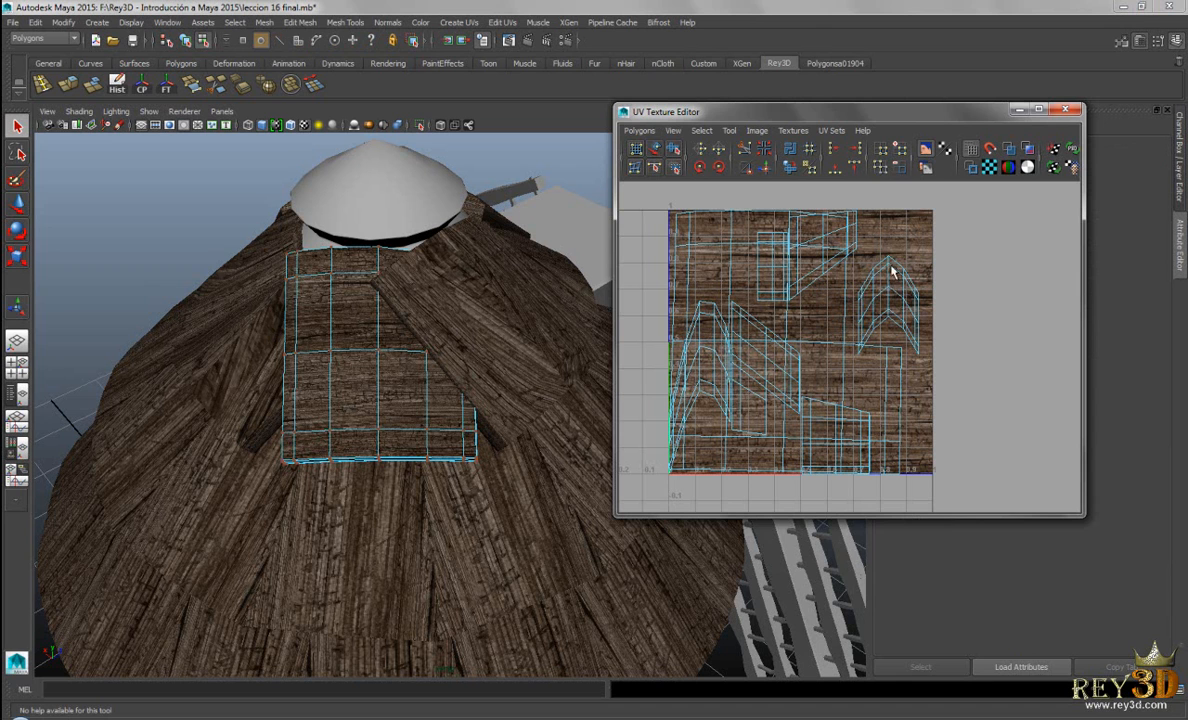
right_drag(834, 297, 1000, 336)
alt+middle_drag(1000, 336, 917, 401)
alt+right_drag(787, 365, 848, 396)
alt+middle_drag(848, 396, 866, 365)
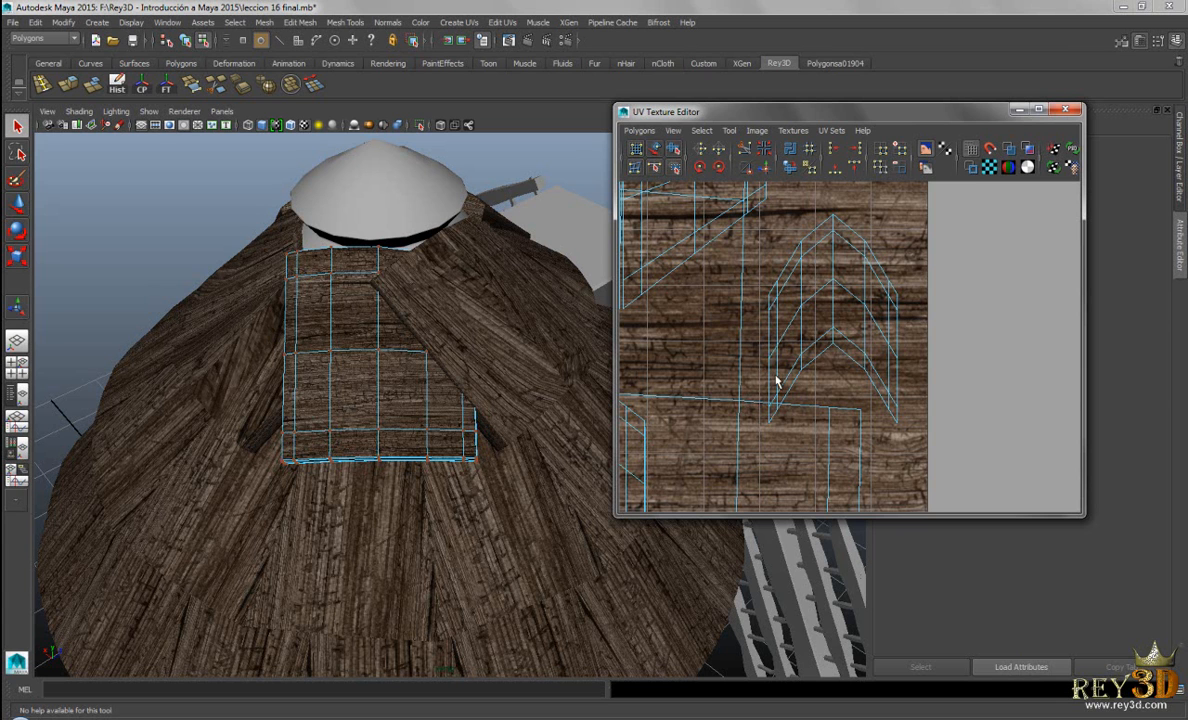
mouse_move(826, 210)
mouse_down()
mouse_move(840, 219)
mouse_move(831, 213)
mouse_up()
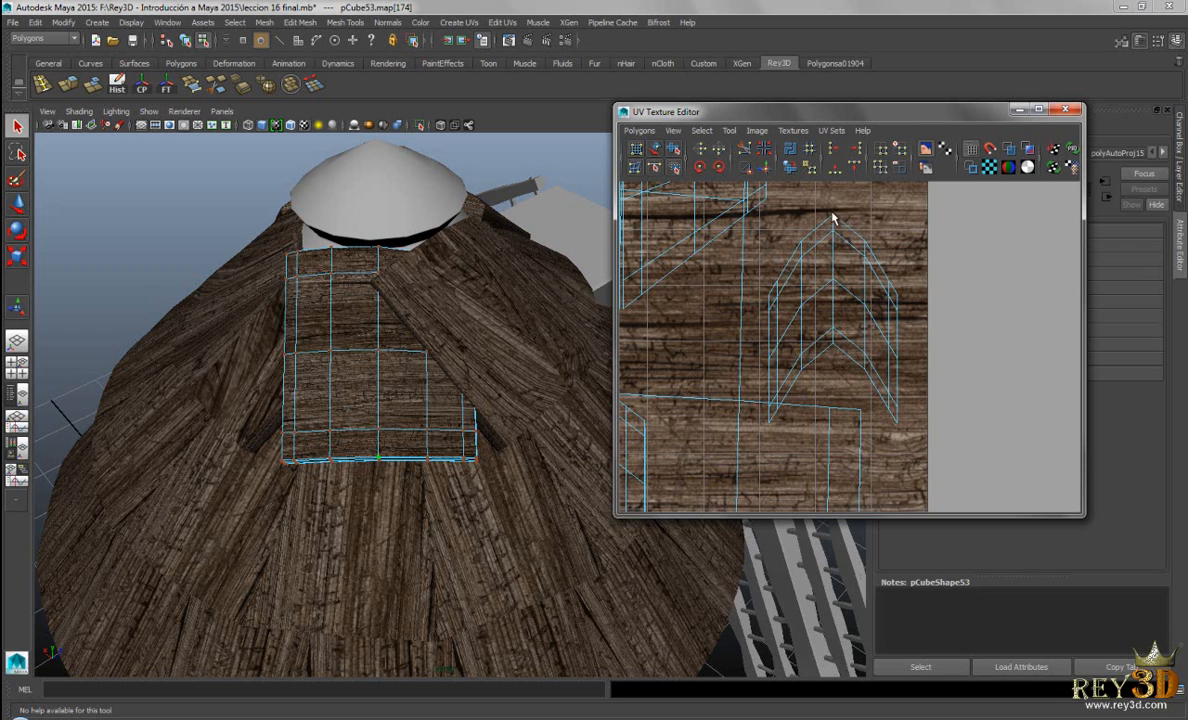
ctrl+right_click(900, 289)
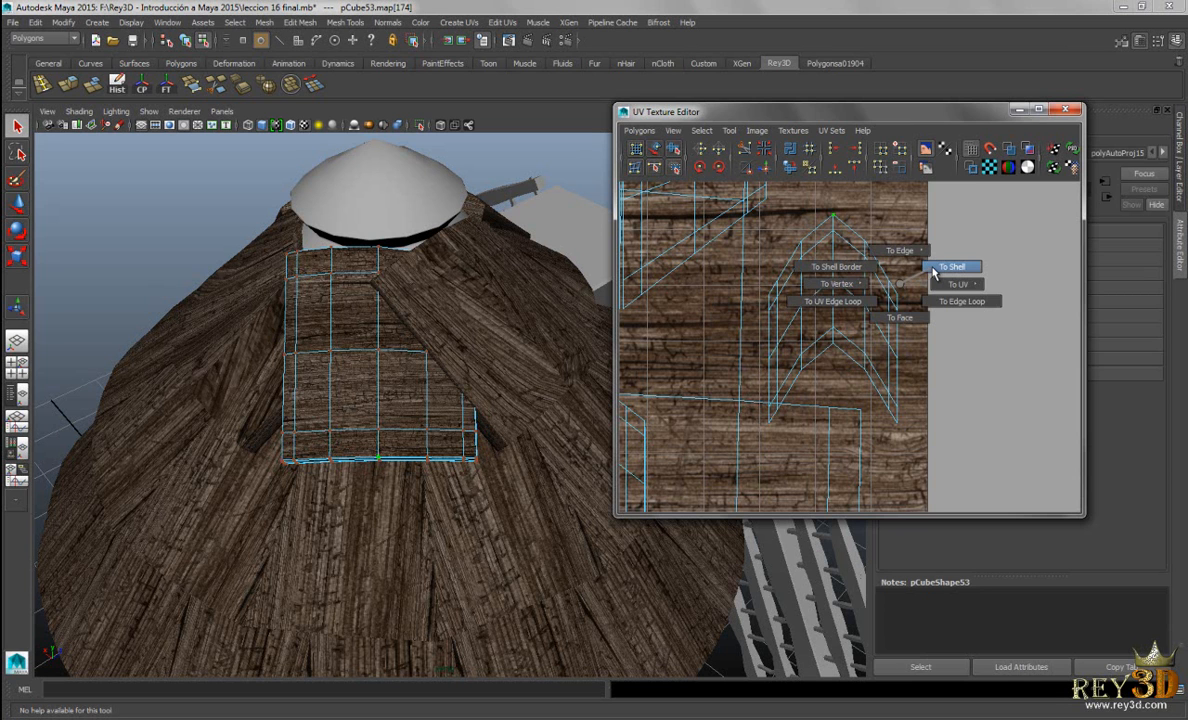
click(934, 270)
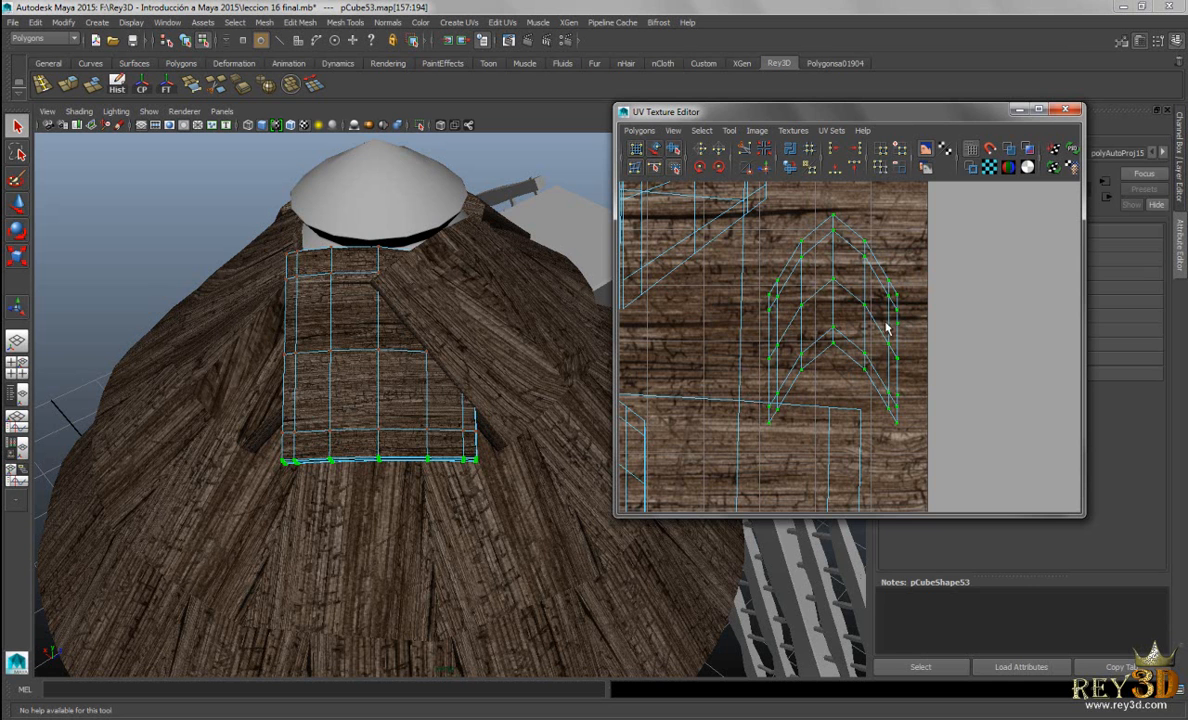
Clear the shell selection and pick a corner UV of the trapezoidal shell to identify its location on shingle pCube53
alt+right_drag(938, 328, 755, 296)
alt+middle_drag(770, 290, 827, 303)
click(942, 254)
alt+middle_drag(817, 457, 818, 268)
alt+right_drag(778, 300, 891, 301)
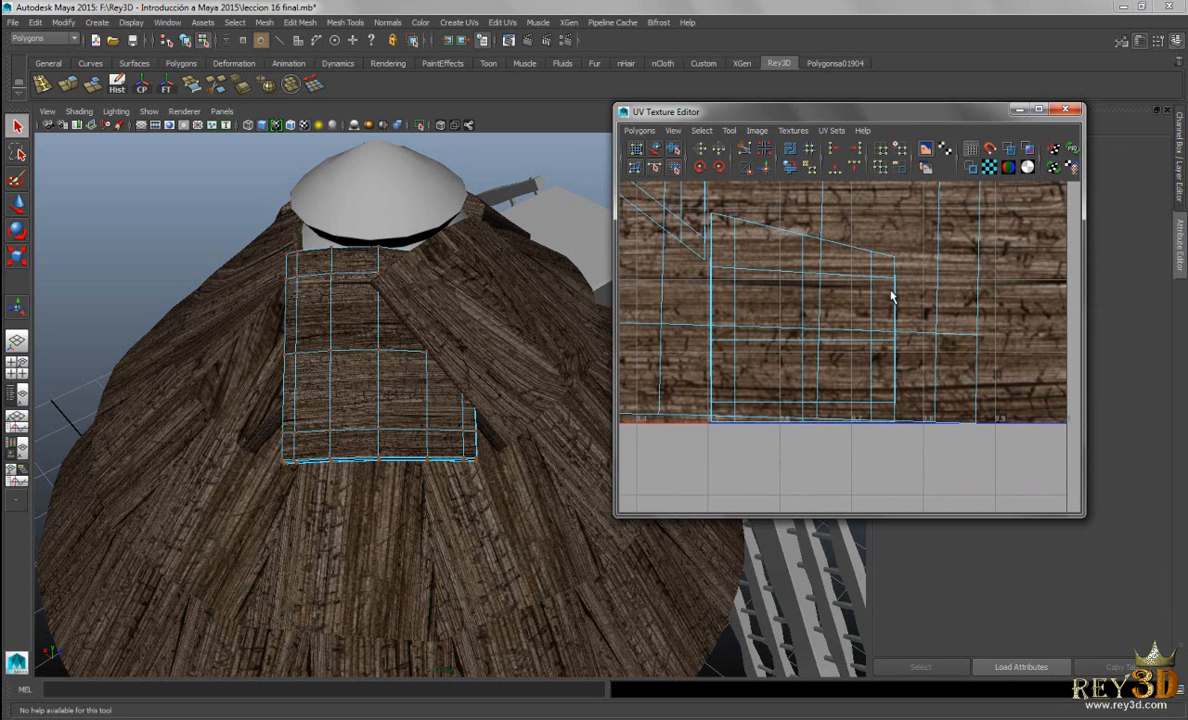
click(890, 260)
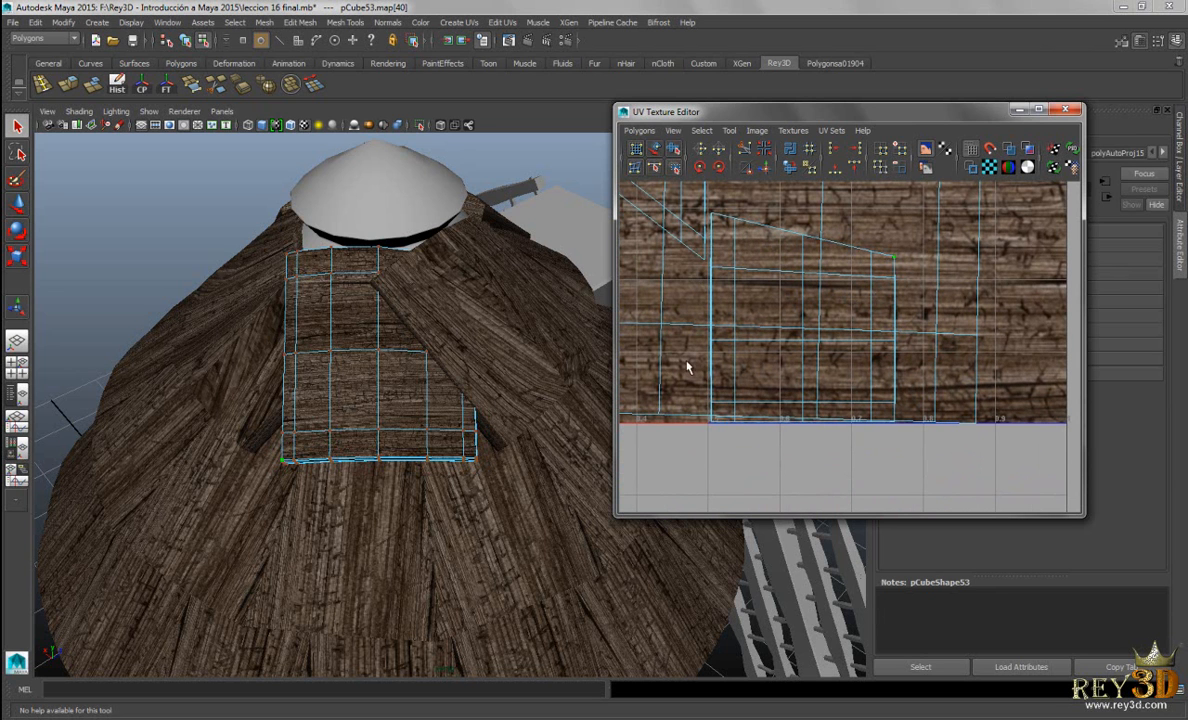
ctrl+right_click(894, 284)
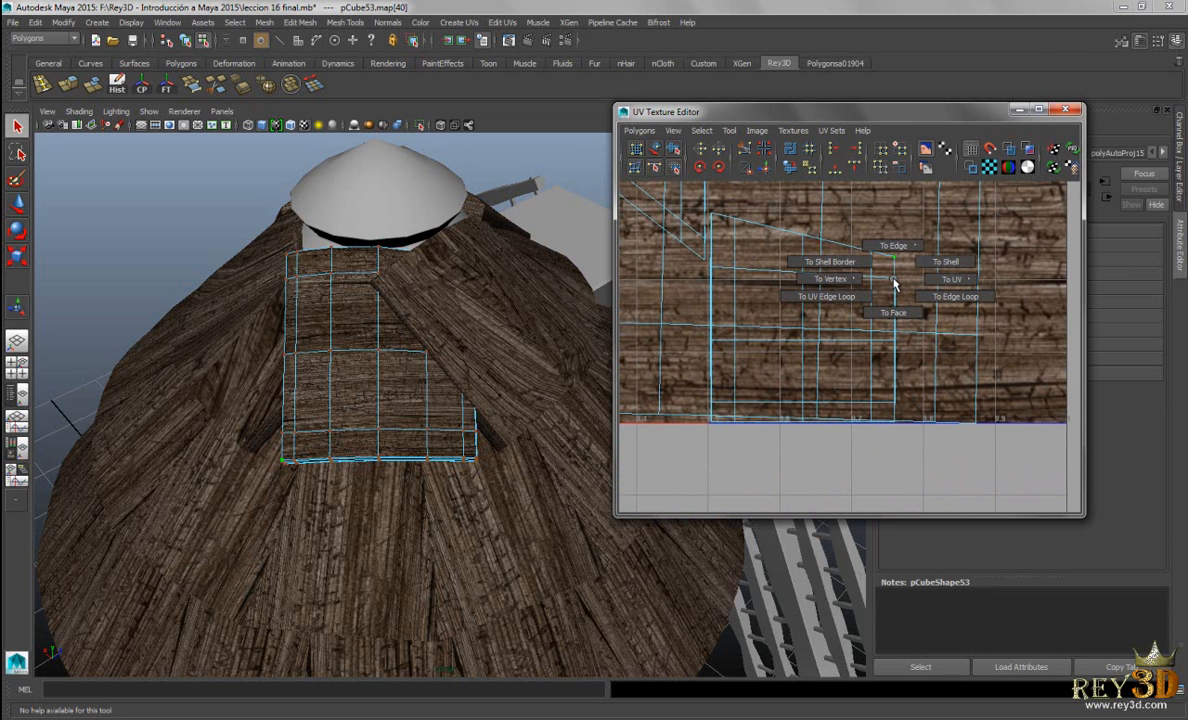
ctrl+right_drag(894, 284, 785, 256)
click(934, 250)
alt+middle_drag(785, 256, 913, 352)
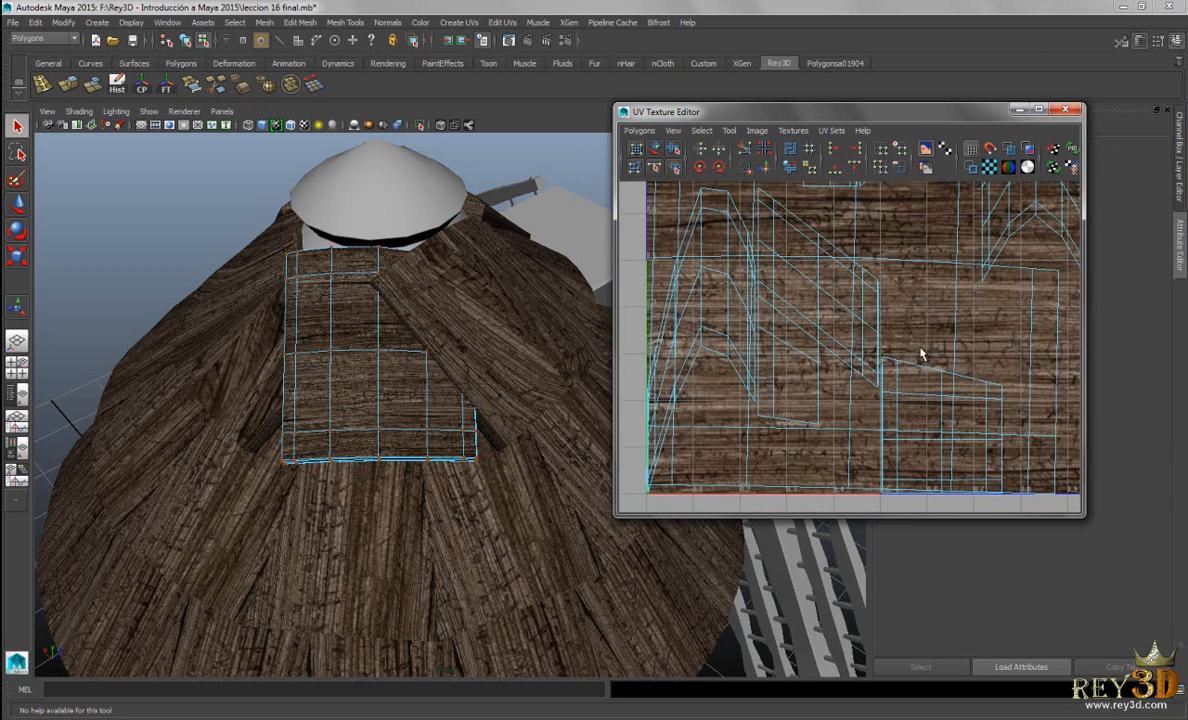
Select the entire UV shell of pCube53's upper surface, starting from its upper-left corner UV
alt+middle_drag(887, 308, 938, 348)
alt+right_drag(938, 348, 880, 315)
alt+middle_drag(956, 290, 886, 308)
alt+right_drag(972, 311, 846, 289)
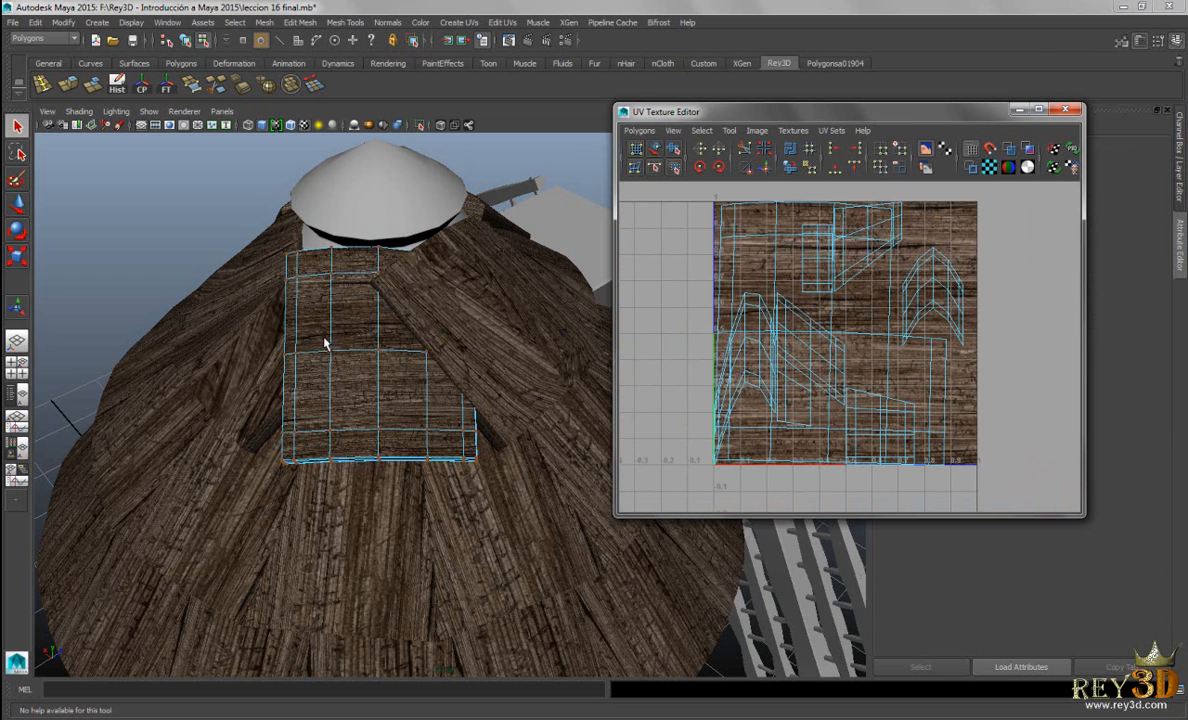
alt+middle_drag(820, 307, 830, 328)
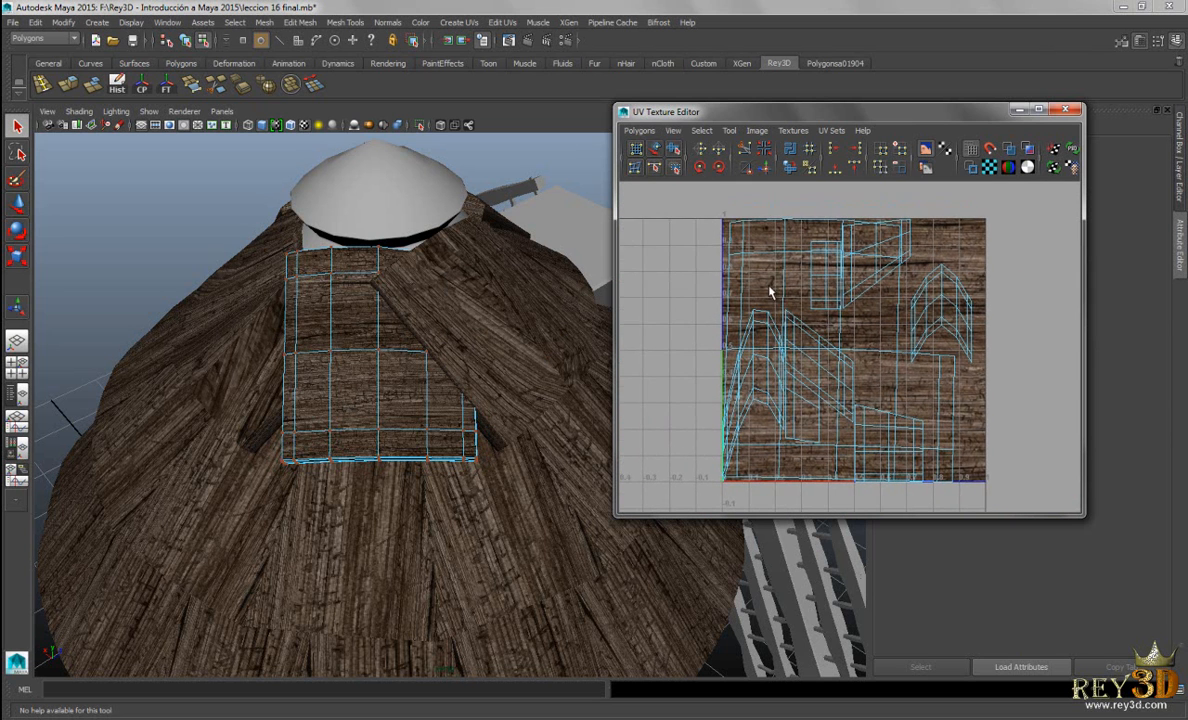
alt+right_drag(830, 328, 853, 334)
alt+middle_drag(717, 231, 724, 252)
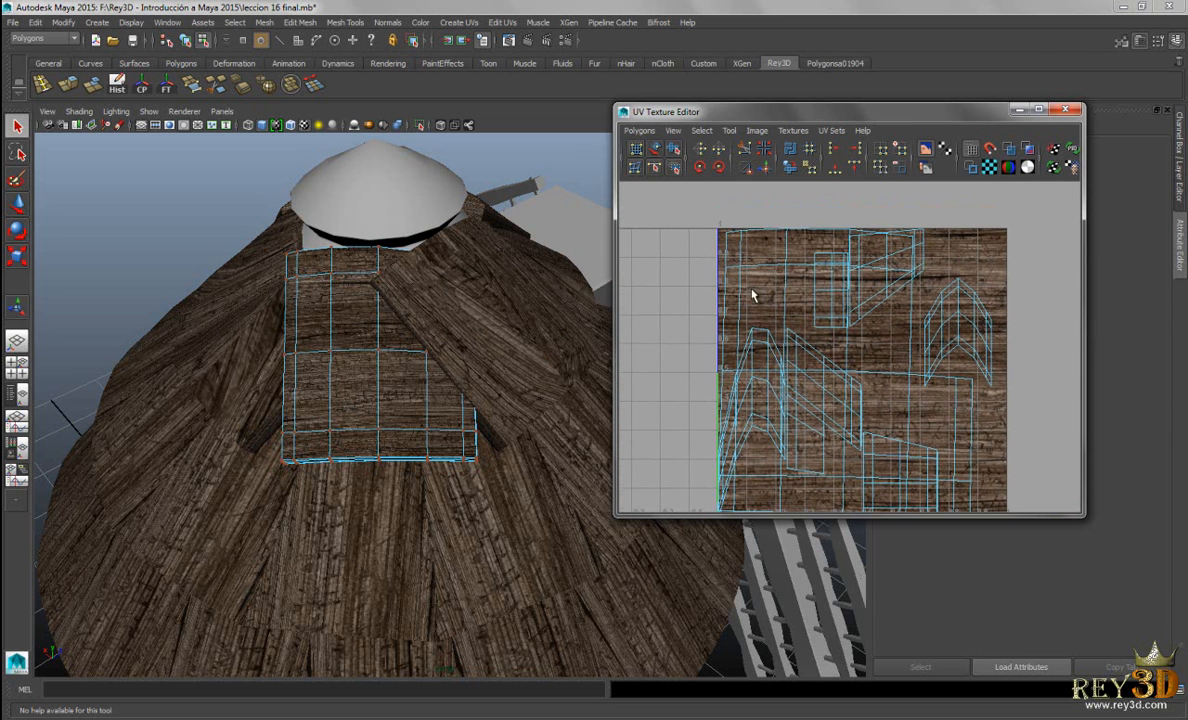
right_click(765, 242)
right_drag(765, 242, 806, 241)
drag(710, 219, 740, 249)
alt+right_drag(846, 288, 857, 308)
alt+middle_drag(857, 308, 838, 277)
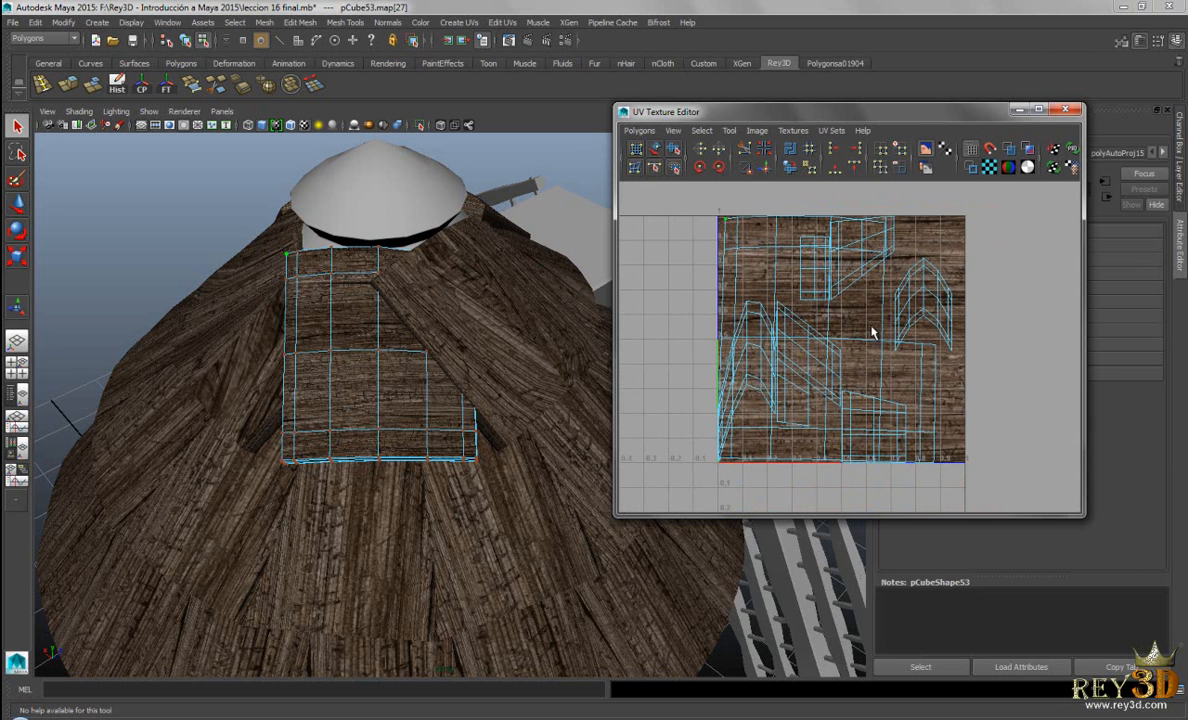
ctrl+right_drag(871, 316, 901, 299)
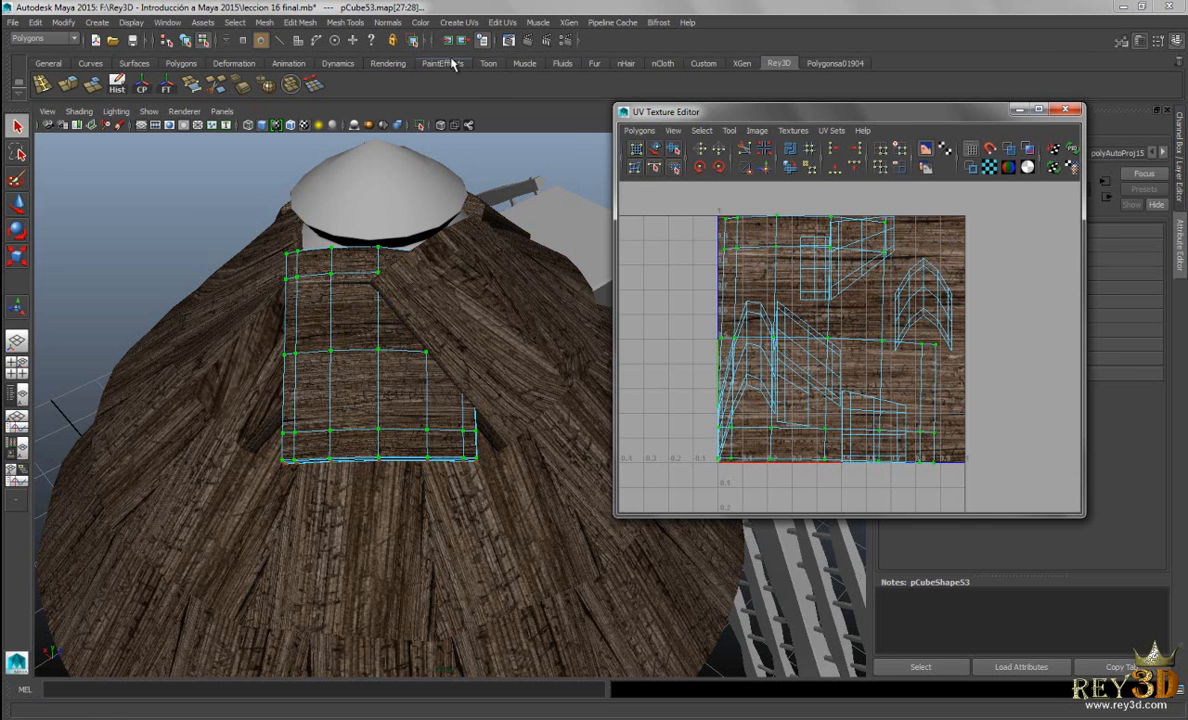
Rotate the upper-surface UV shell 90 degrees clockwise, in two 45-degree turns, so the grain runs down the shingle
click(459, 22)
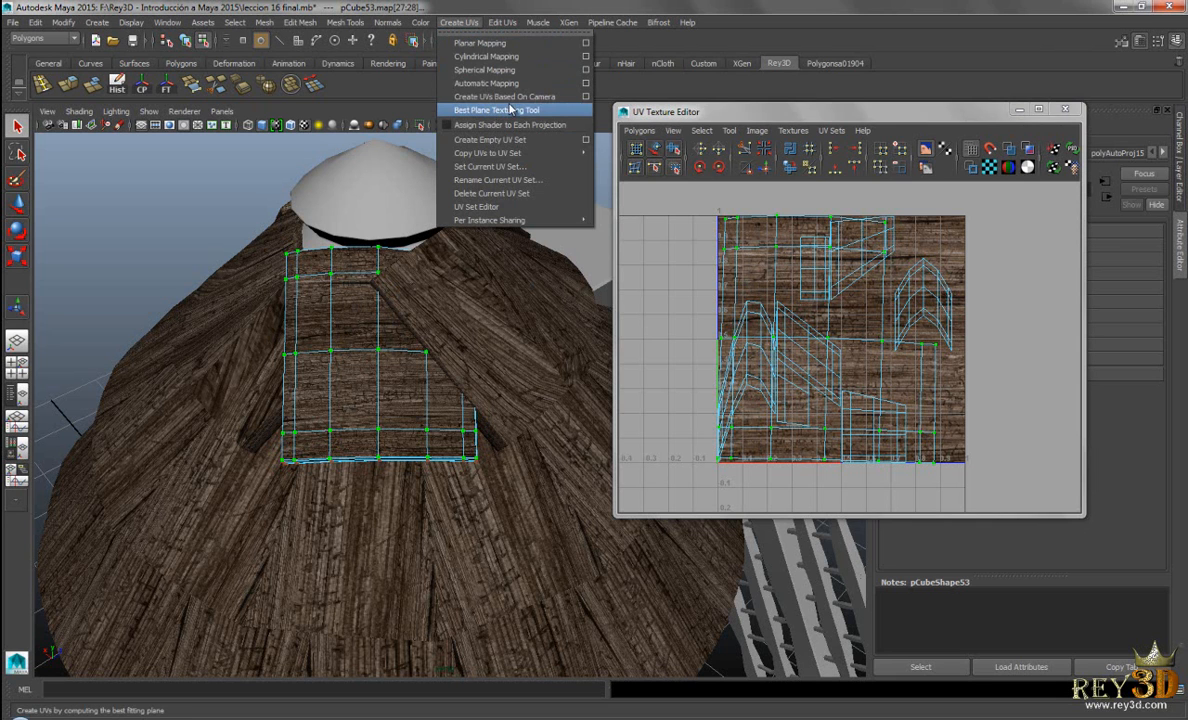
alt+drag(486, 270, 506, 297)
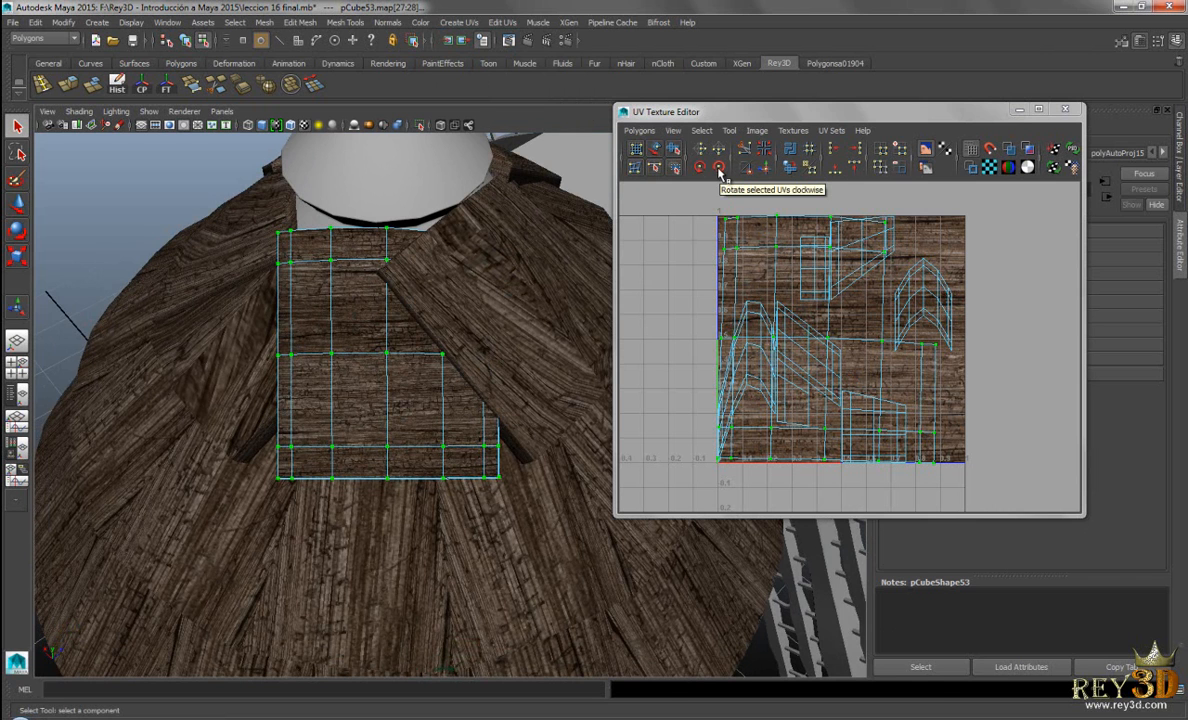
click(718, 168)
click(718, 168)
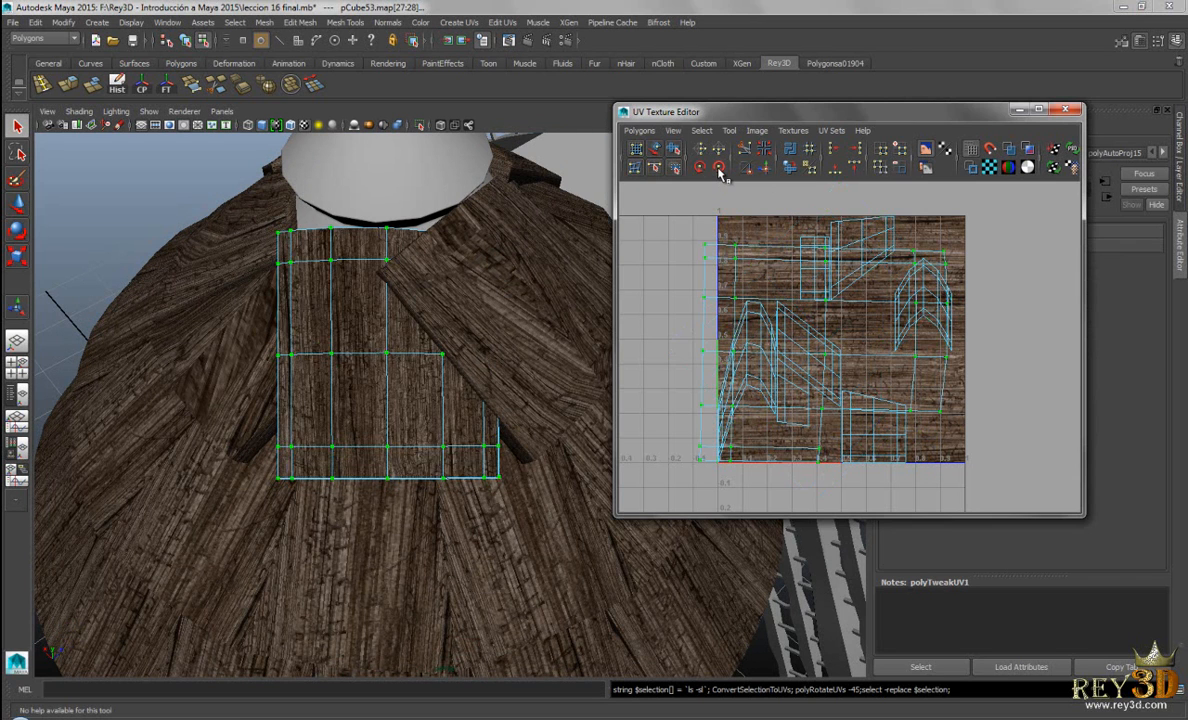
Scale up the rotated UV shell uniformly so pCube53's wood grain suits the neighbouring shingles
alt+drag(496, 371, 383, 279)
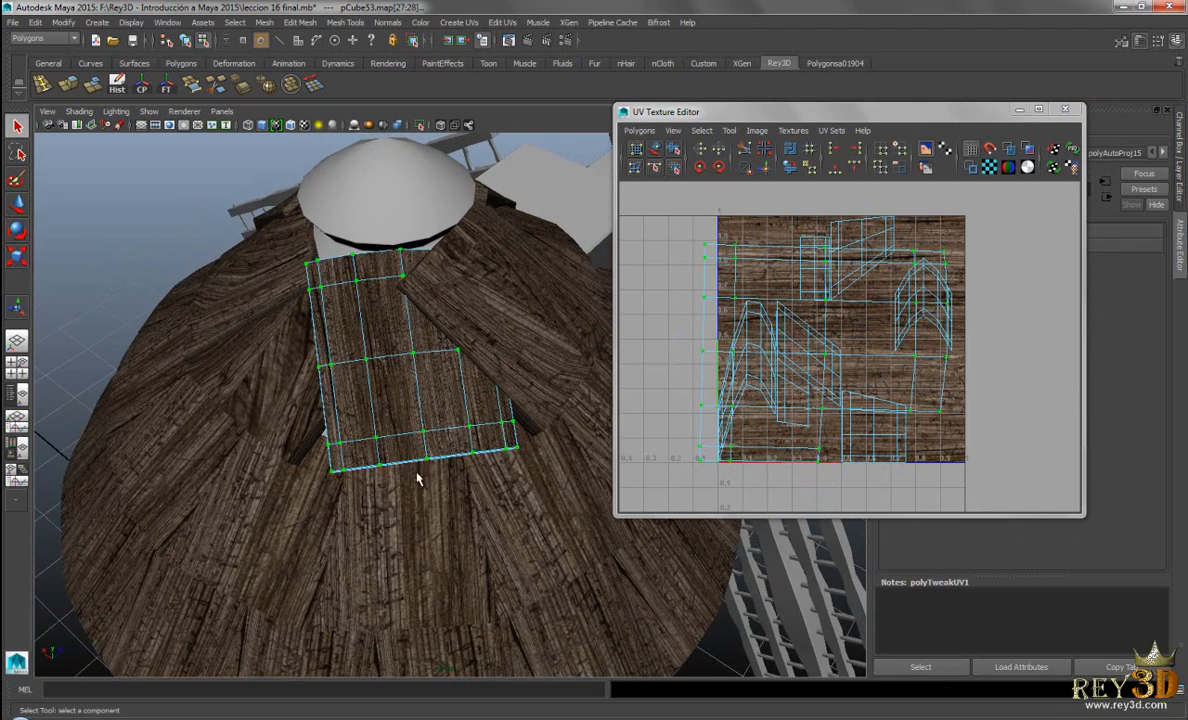
alt+drag(437, 456, 395, 424)
alt+right_drag(395, 424, 461, 448)
alt+middle_drag(461, 448, 456, 382)
alt+drag(456, 382, 452, 386)
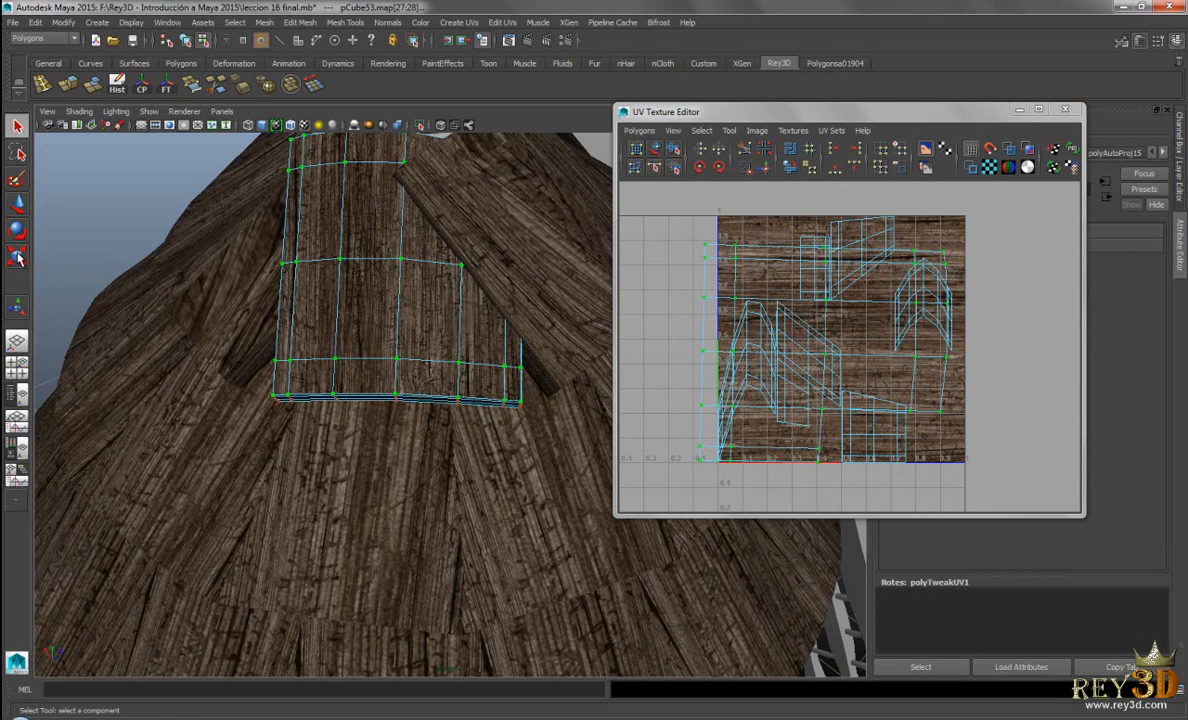
key(r)
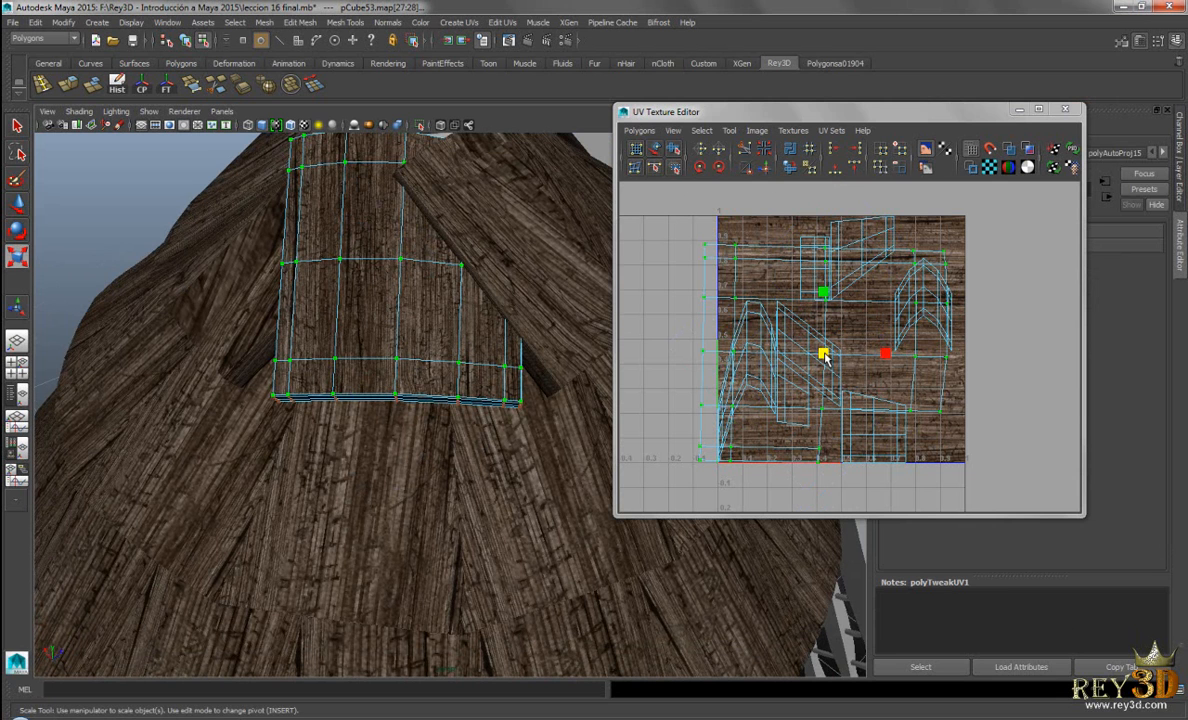
drag(823, 356, 903, 341)
Return to object selection, clear the selection and compare pCube53's grain with the surrounding shingles
alt+right_drag(525, 392, 372, 350)
alt+drag(372, 350, 405, 326)
right_drag(406, 323, 418, 313)
click(170, 217)
mouse_move(414, 432)
alt+mouse_down()
mouse_move(448, 411)
mouse_move(408, 414)
alt+mouse_up()
scroll(408, 412, up, 2)
scroll(405, 290, up, 1)
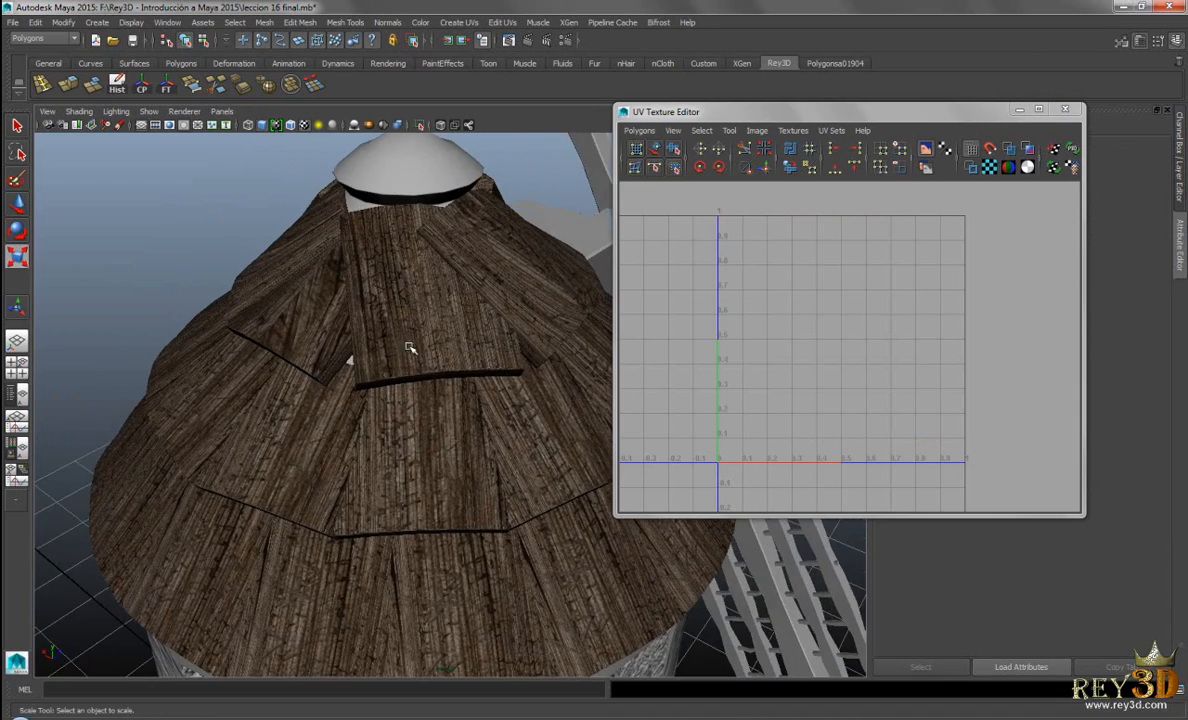
scroll(440, 355, up, 1)
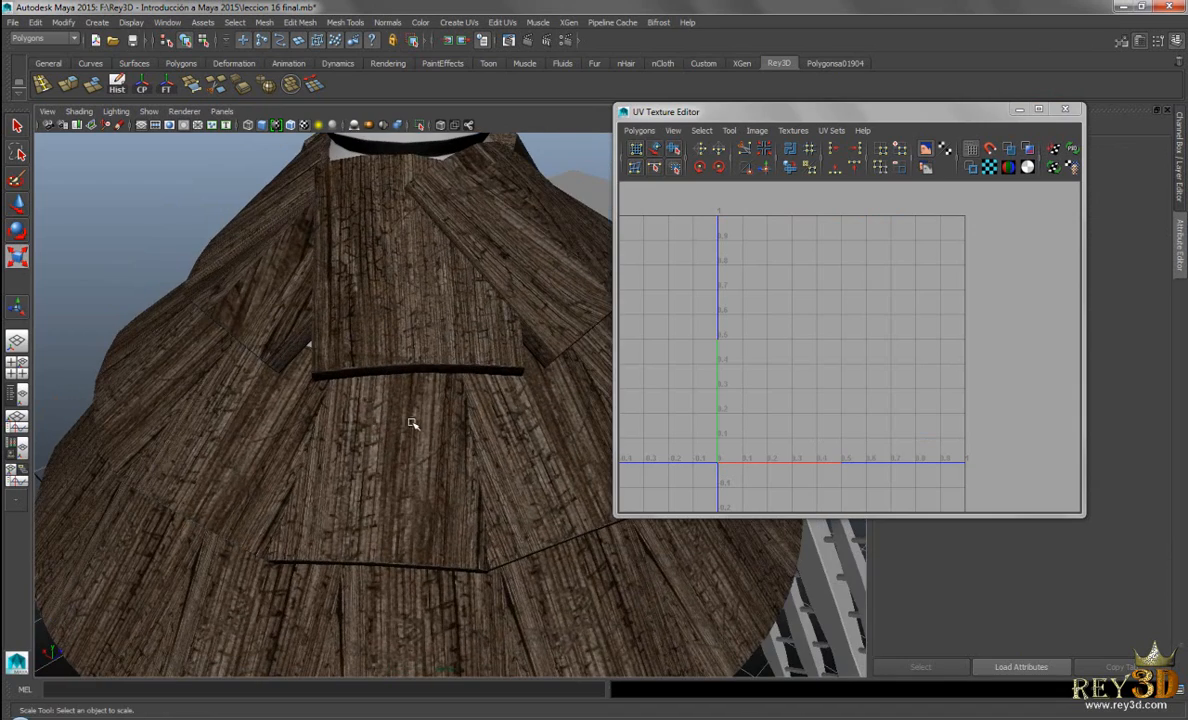
scroll(517, 412, down, 3)
Inspect top-row shingle pCube57 and its UV layout for broken wood grain
mouse_move(440, 380)
alt+mouse_down()
mouse_move(411, 369)
mouse_move(456, 371)
mouse_move(459, 394)
mouse_move(371, 392)
mouse_move(430, 416)
mouse_move(420, 401)
mouse_move(363, 449)
mouse_move(445, 521)
mouse_move(456, 429)
mouse_move(472, 402)
mouse_move(432, 371)
alt+mouse_up()
click(432, 371)
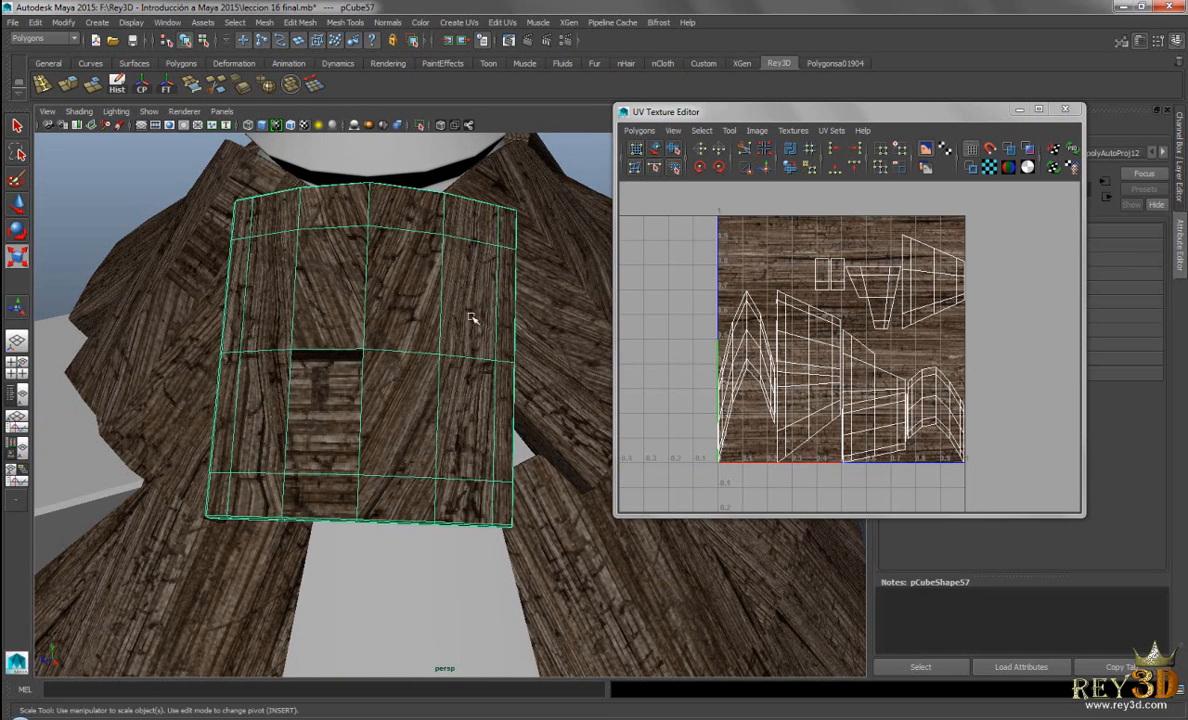
alt+drag(498, 331, 424, 313)
click(224, 240)
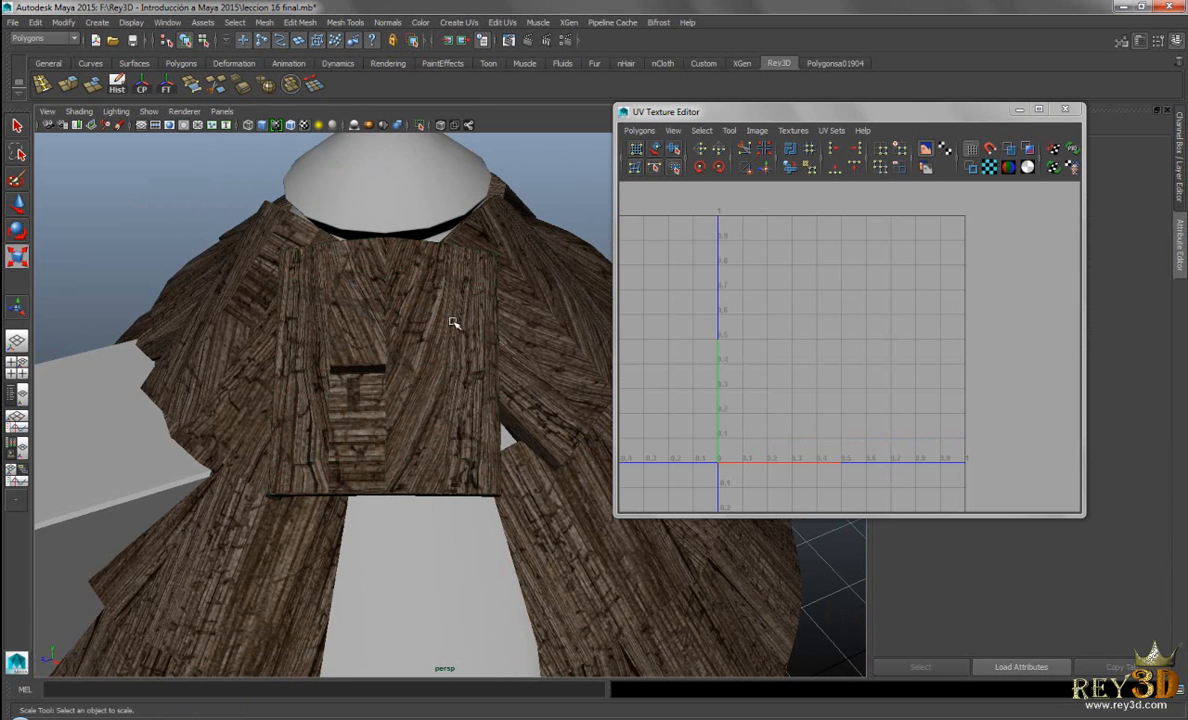
mouse_move(447, 402)
alt+mouse_down()
mouse_move(318, 371)
mouse_move(483, 353)
mouse_move(522, 434)
mouse_move(554, 431)
mouse_move(469, 405)
alt+mouse_up()
alt+drag(390, 421, 470, 443)
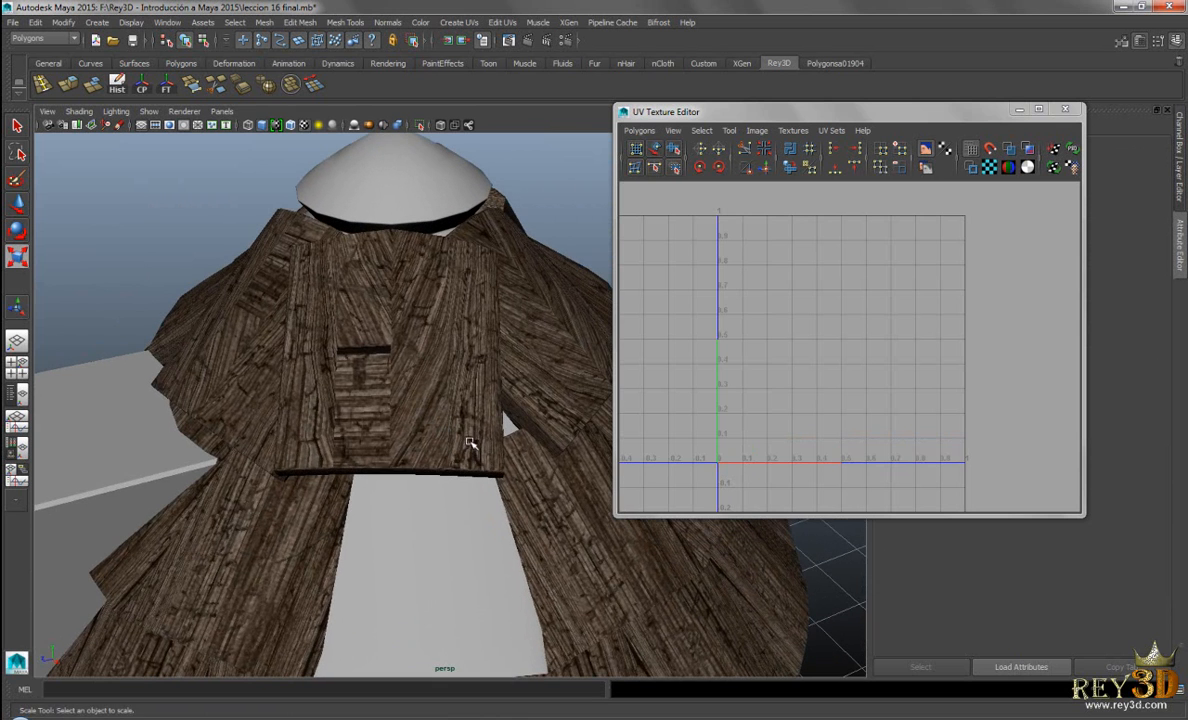
Select all the upper-surface faces of shingle pCube57, from its upper edge down to its lower edge
click(413, 332)
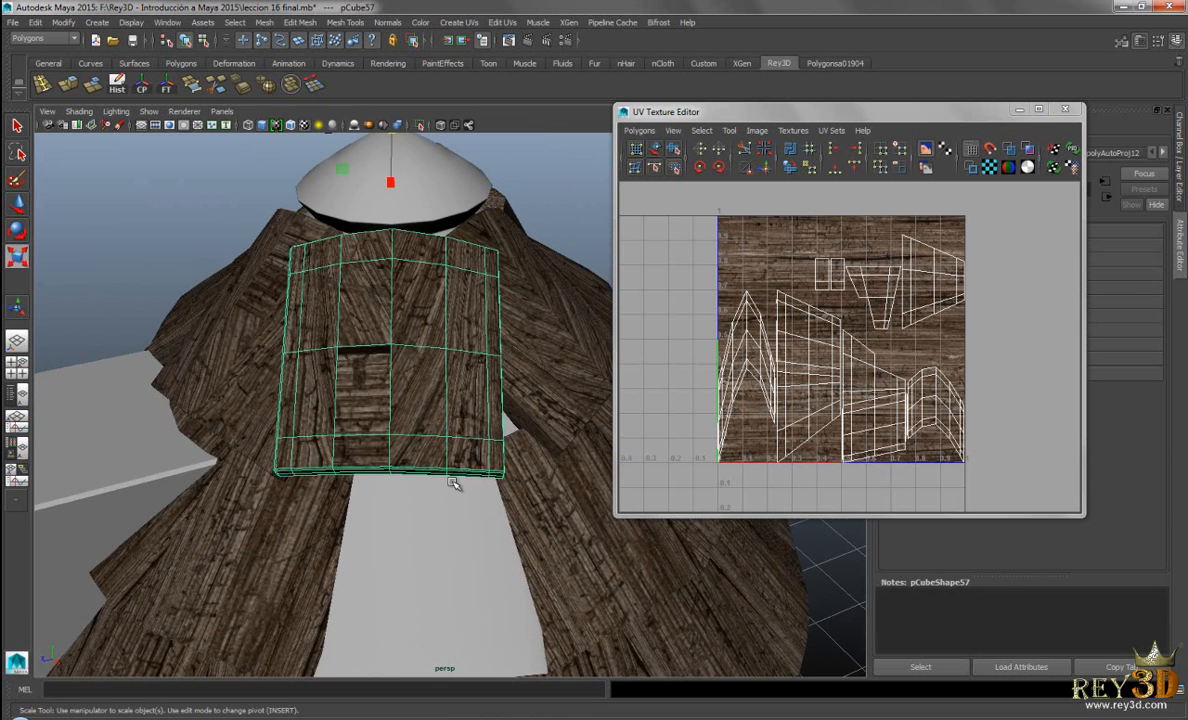
right_drag(386, 312, 386, 340)
click(420, 372)
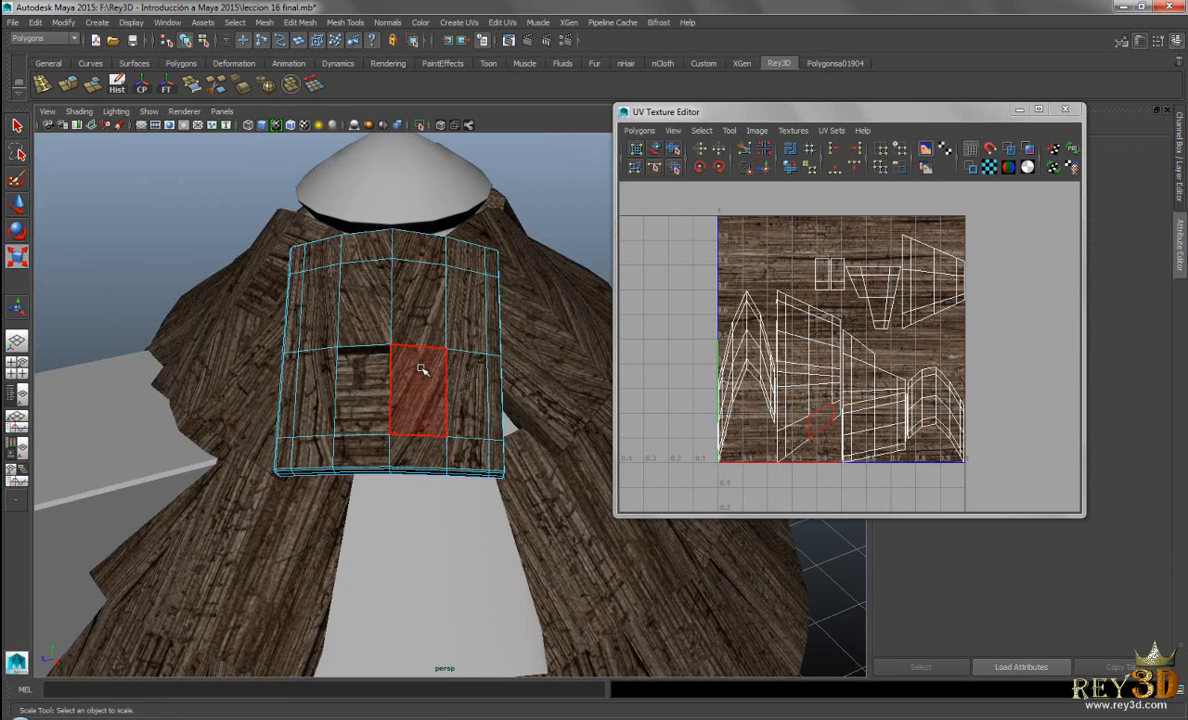
click(16, 125)
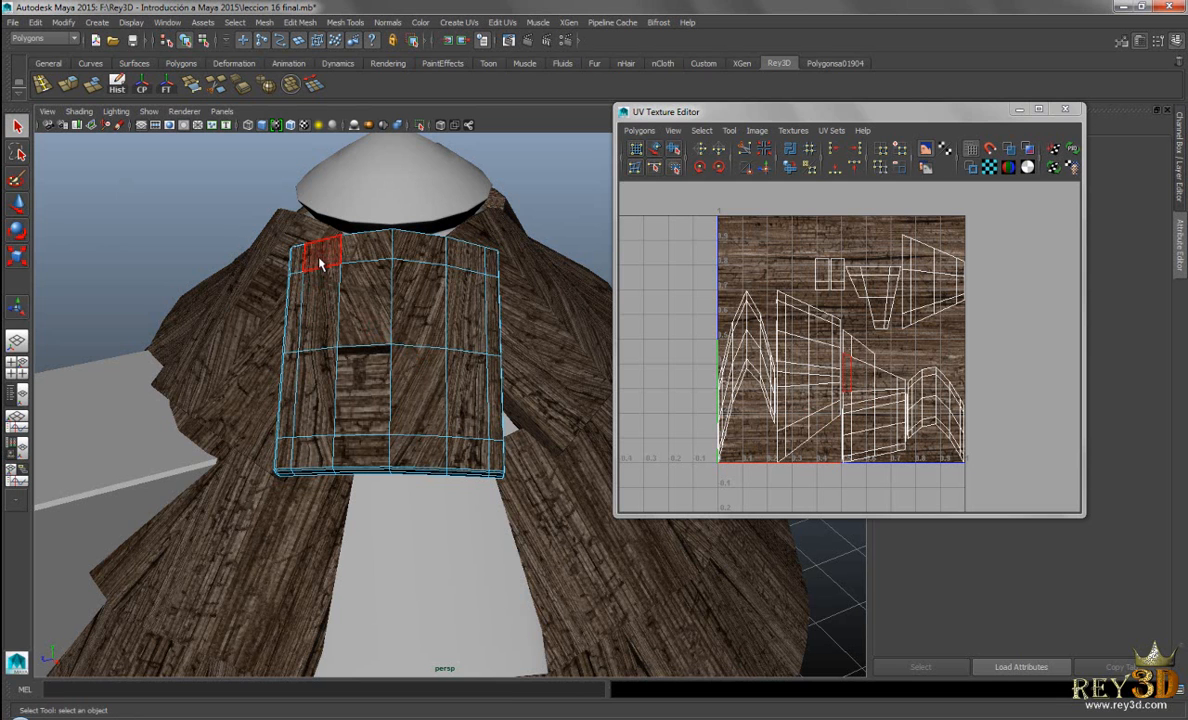
click(317, 262)
shift+click(297, 261)
shift+click(296, 298)
shift+click(318, 303)
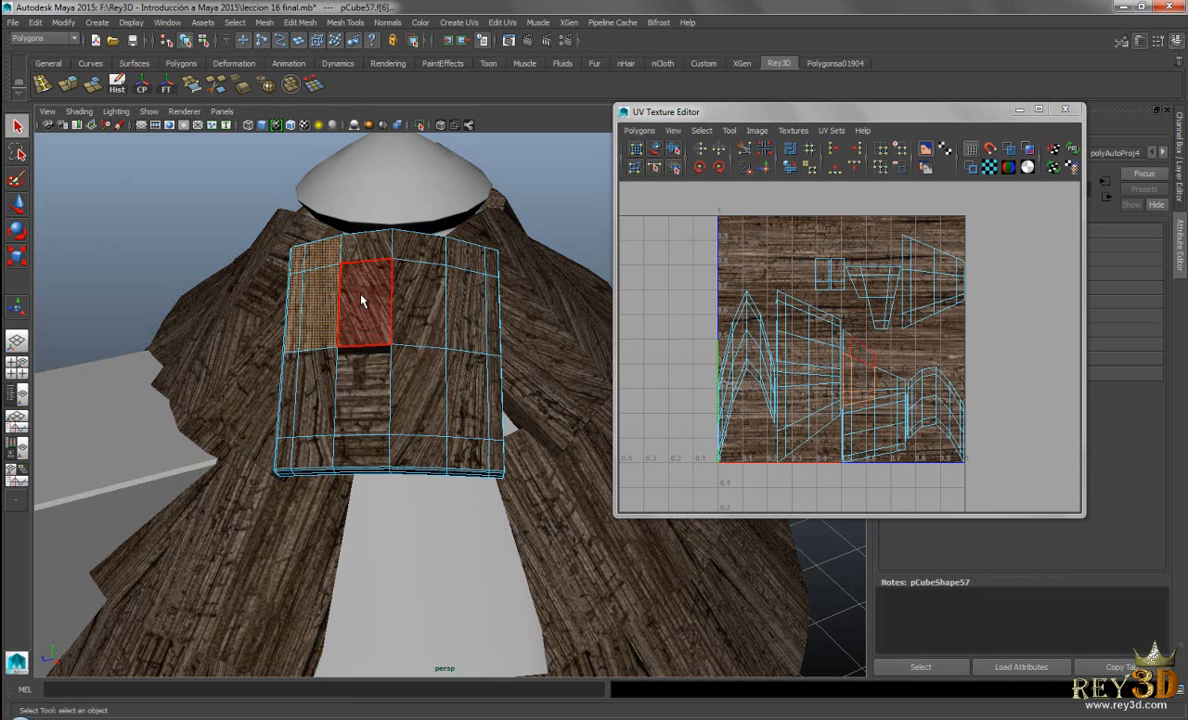
shift+click(361, 296)
shift+click(374, 254)
shift+click(411, 252)
shift+click(419, 295)
shift+click(468, 298)
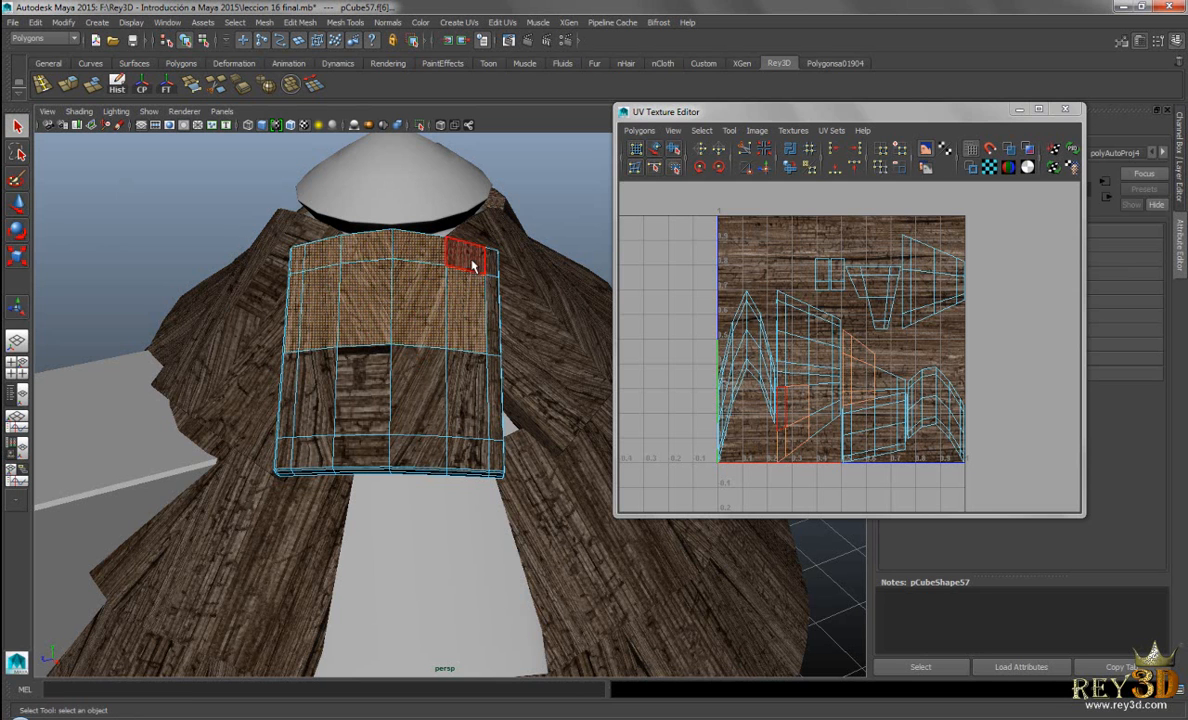
shift+click(472, 265)
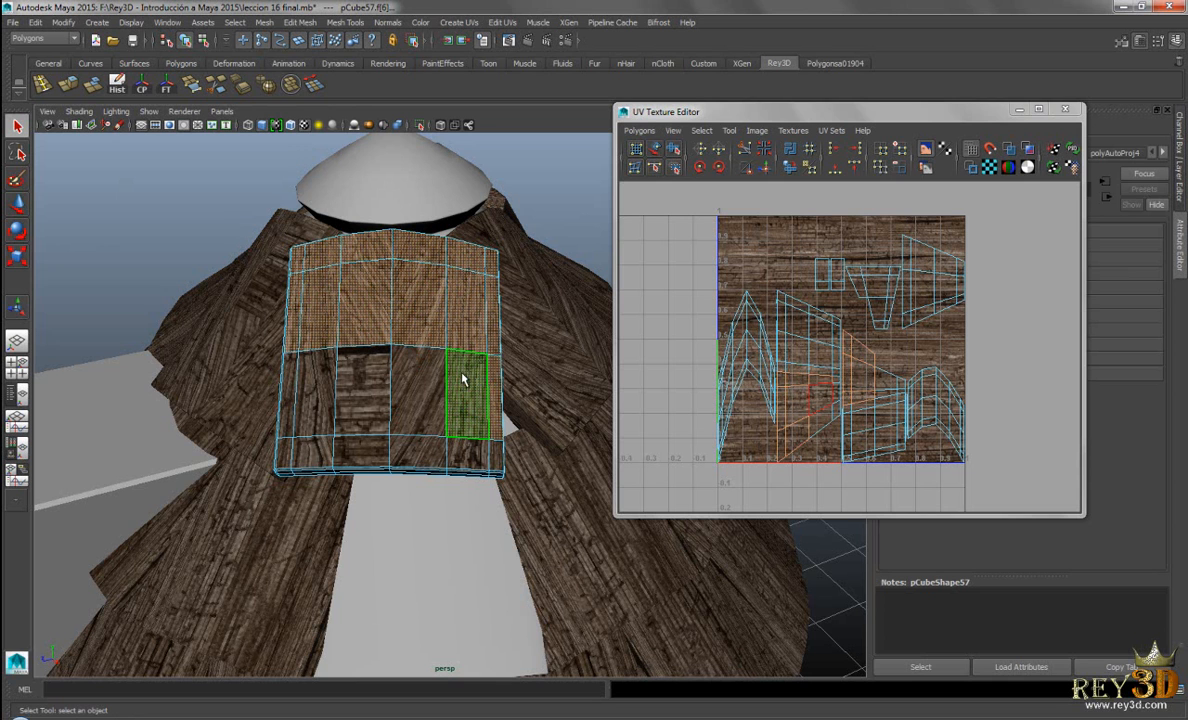
shift+click(412, 380)
shift+click(366, 379)
shift+click(322, 381)
shift+click(284, 403)
shift+click(286, 456)
shift+click(316, 457)
shift+click(368, 459)
shift+click(430, 460)
shift+click(477, 460)
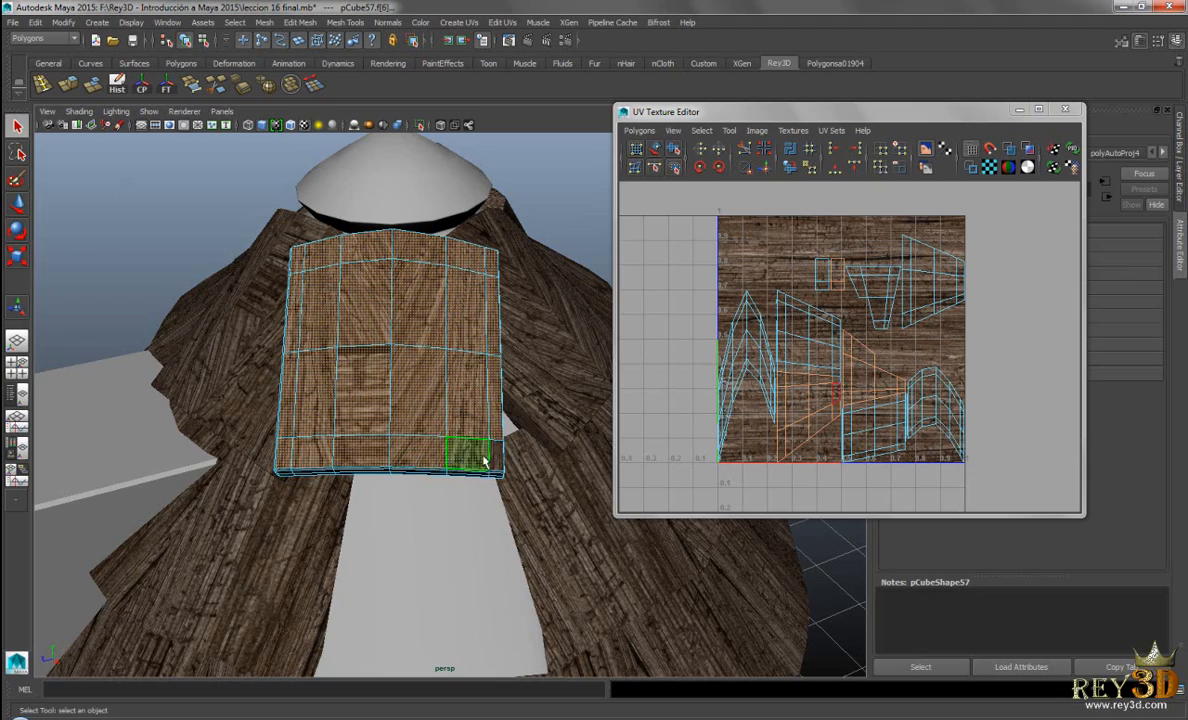
Reproject the selected upper-surface faces of shingle pCube57 from the camera view, facing the shingle's upper surface squarely
alt+drag(477, 460, 485, 339)
alt+middle_drag(485, 339, 493, 344)
alt+drag(493, 344, 445, 300)
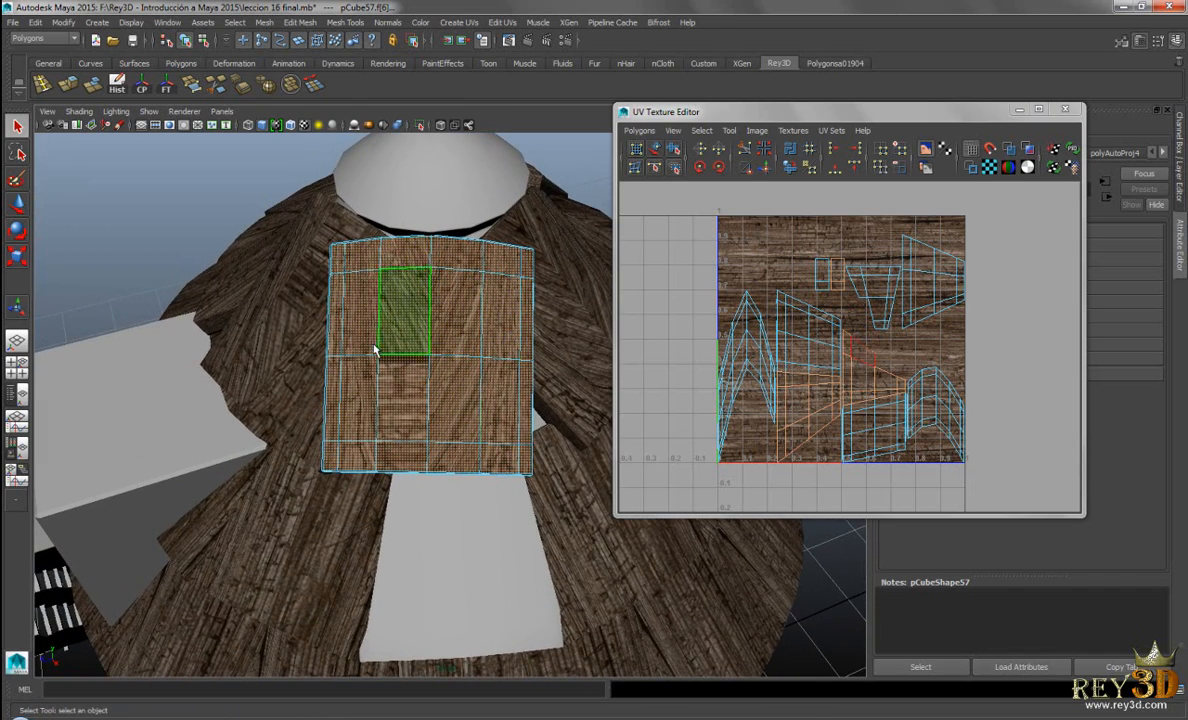
click(459, 23)
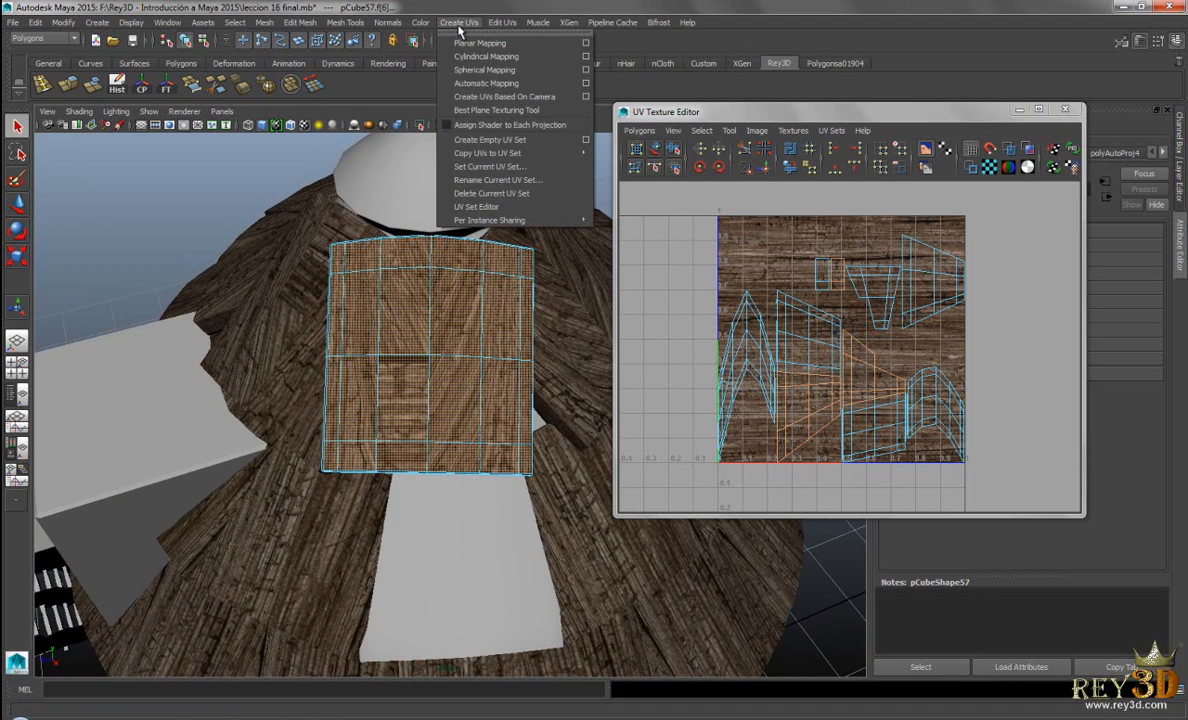
click(530, 97)
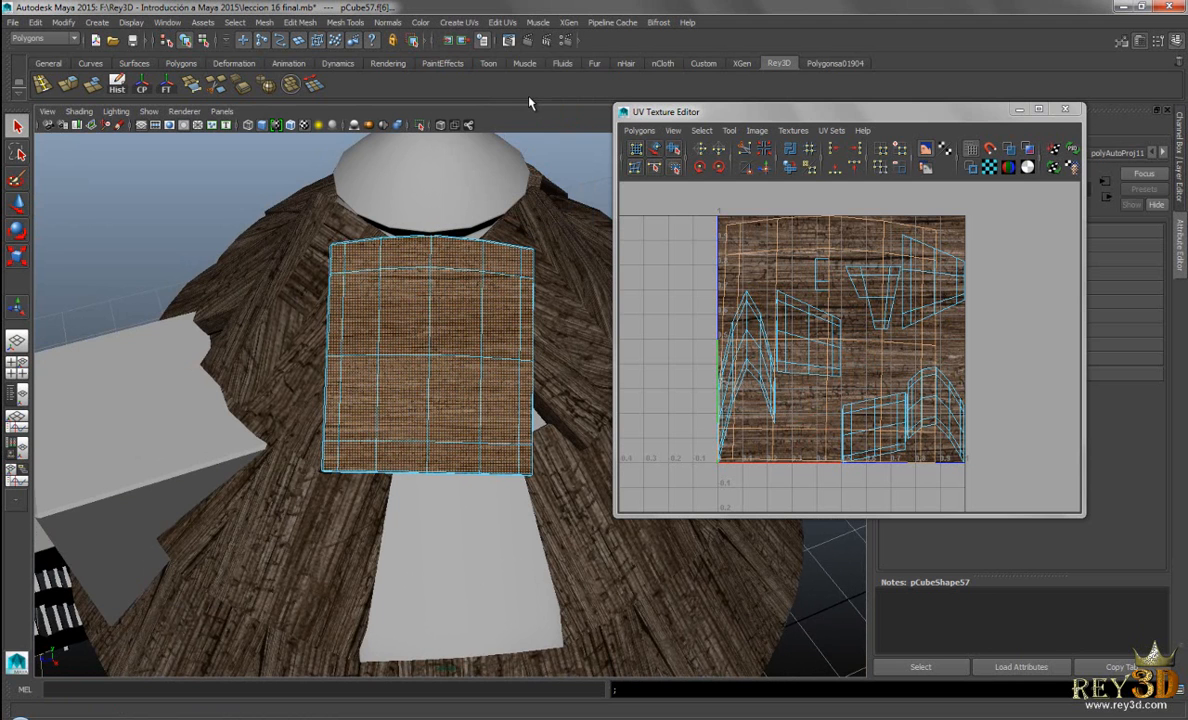
click(414, 298)
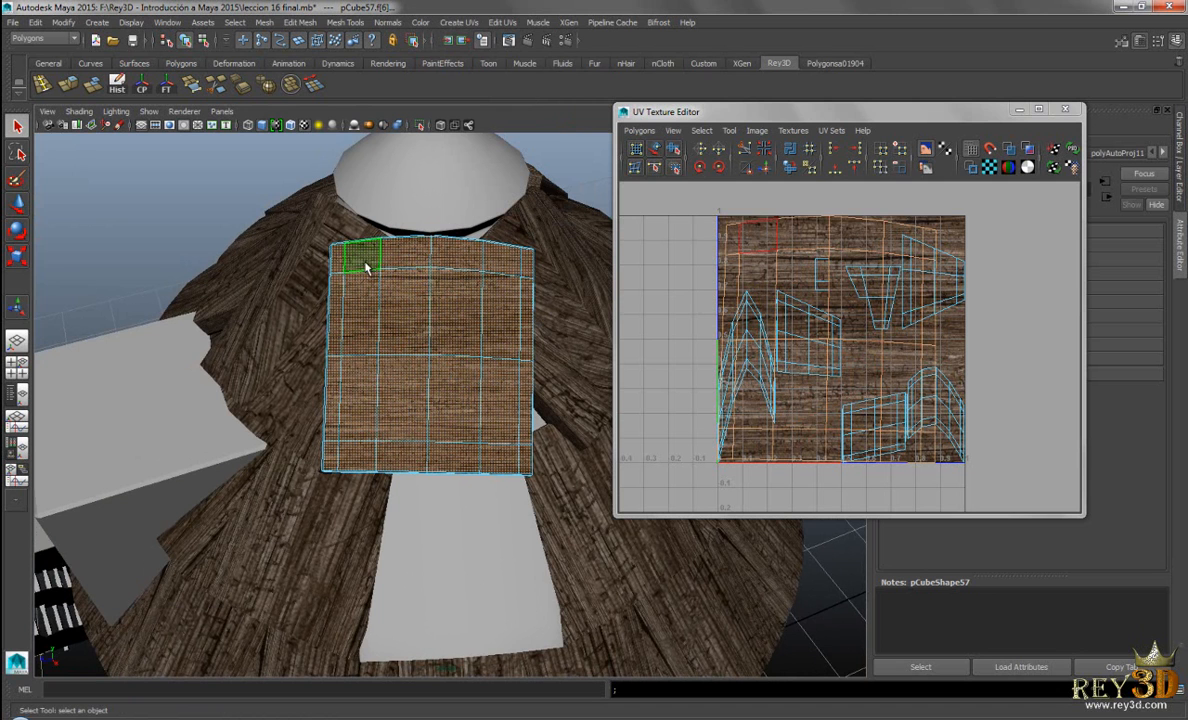
Return to object selection and select shingle pCube57 to check its reprojected wood grain
alt+middle_drag(484, 324, 468, 322)
right_drag(468, 320, 497, 301)
alt+drag(432, 363, 416, 326)
click(414, 307)
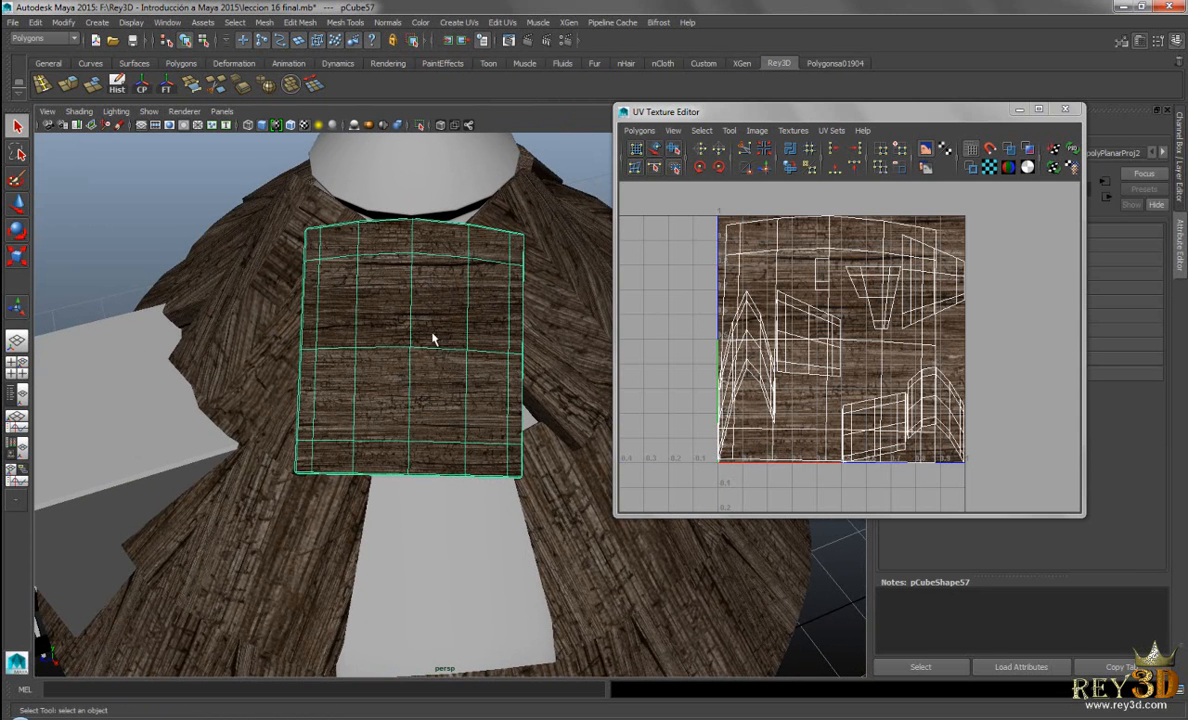
Select the whole reprojected UV shell of pCube57 and rotate it 90 degrees clockwise in two 45-degree turns
right_drag(737, 254, 843, 264)
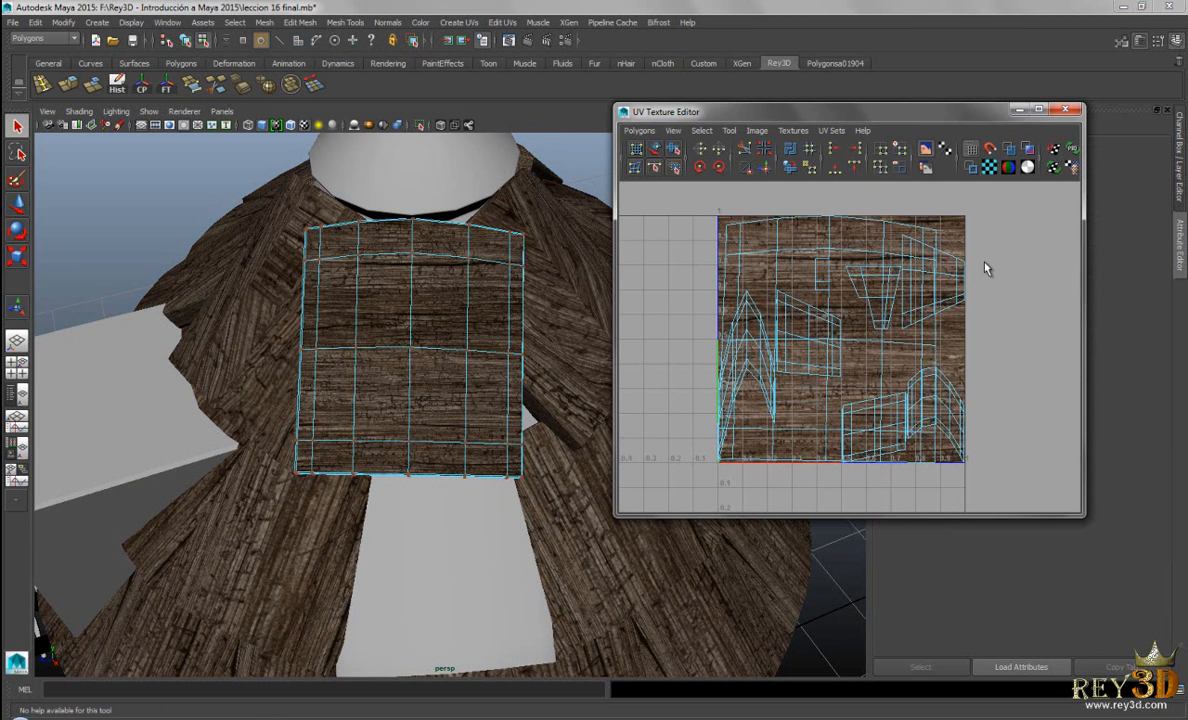
click(729, 233)
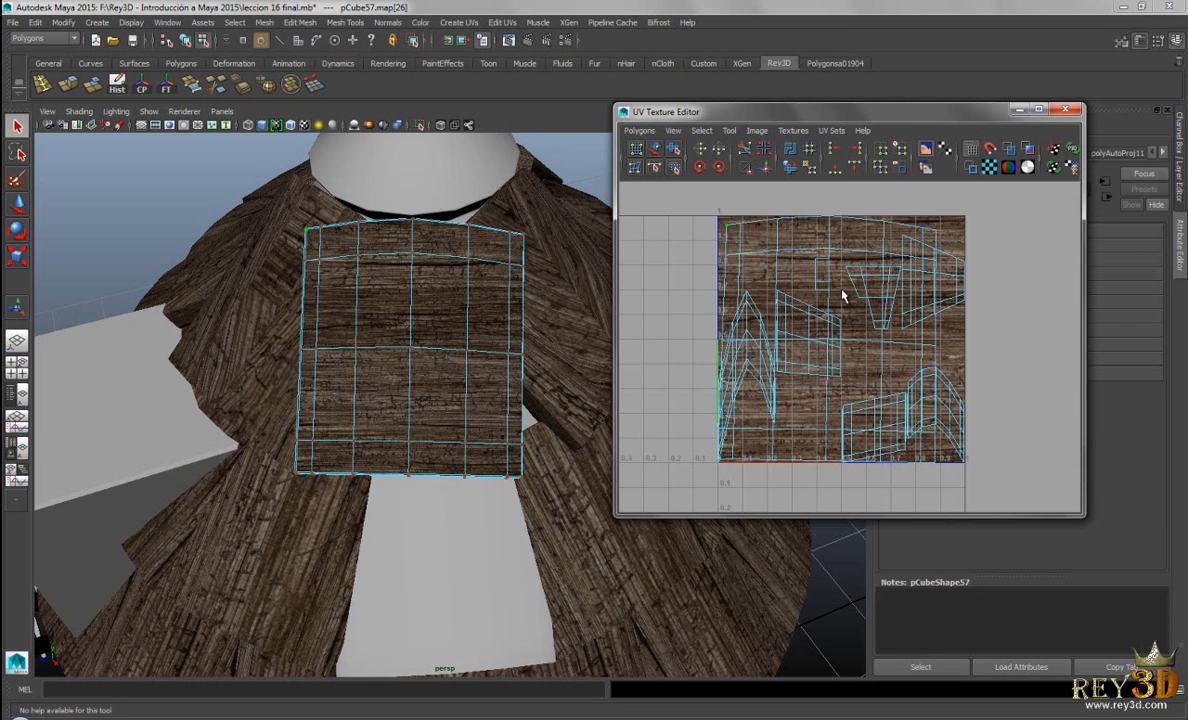
ctrl+right_drag(842, 292, 893, 272)
click(719, 167)
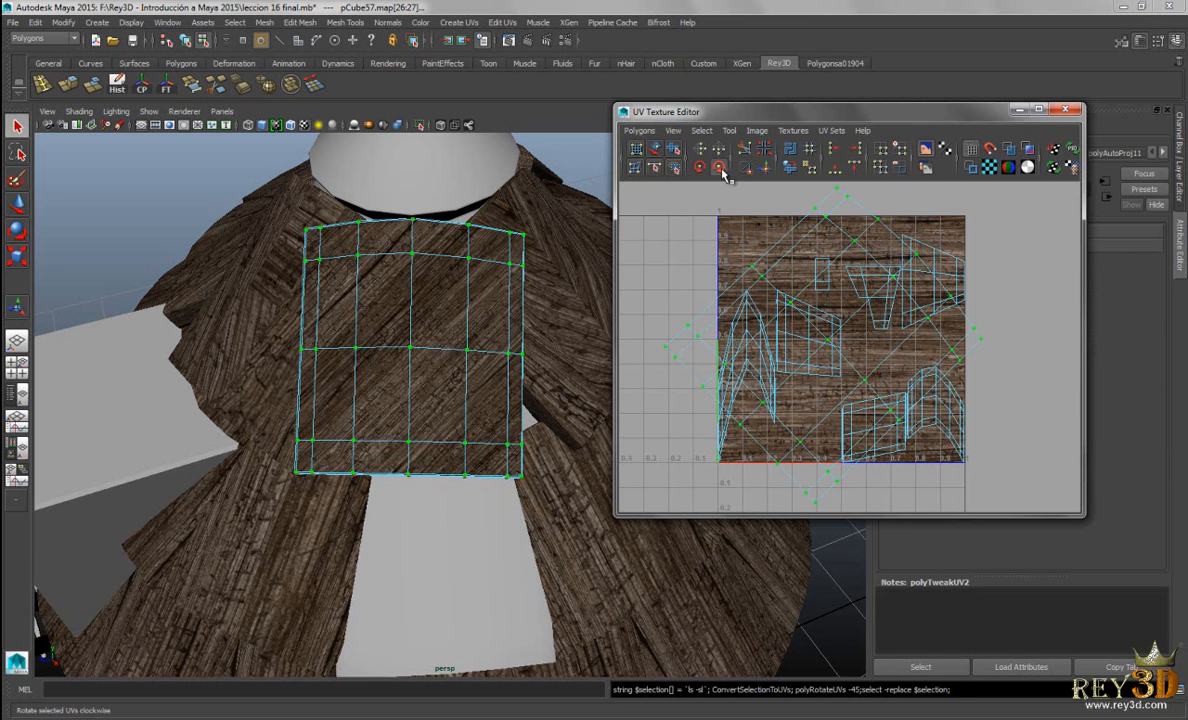
click(719, 167)
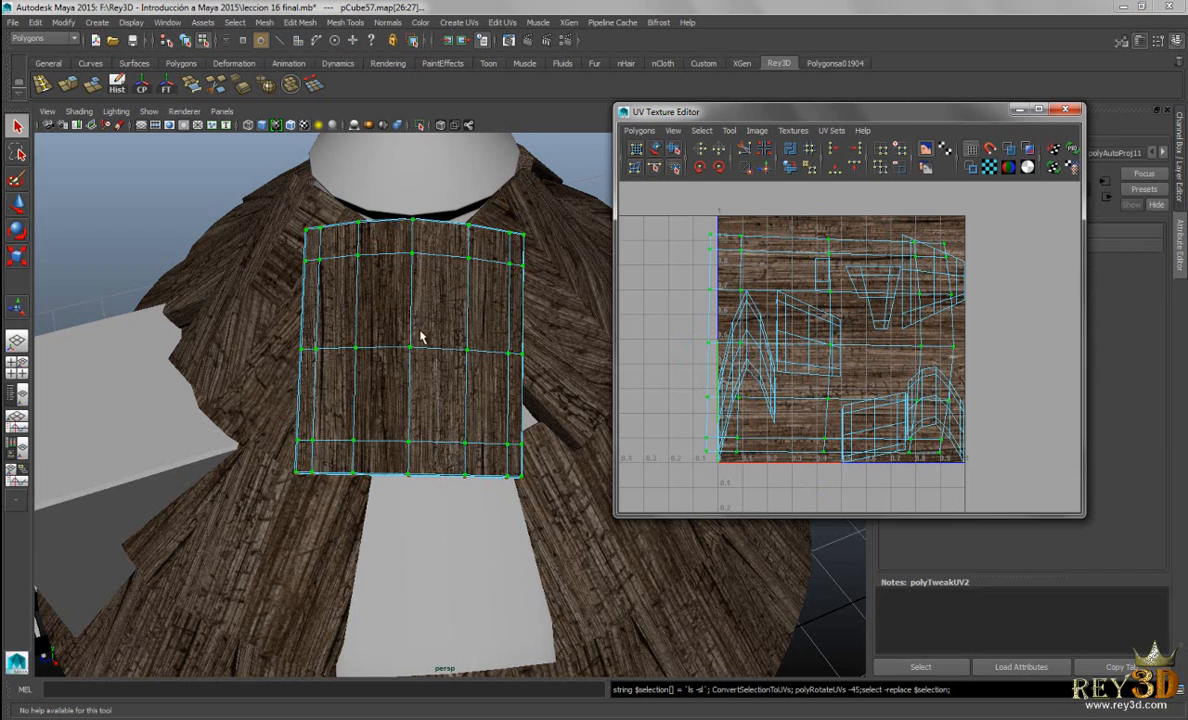
Scale the rotated UV shell of pCube57 down uniformly to a little under half size, comparing its grain with the neighbouring shingles
alt+middle_drag(451, 392, 456, 363)
alt+right_drag(446, 336, 481, 359)
alt+middle_drag(481, 359, 416, 379)
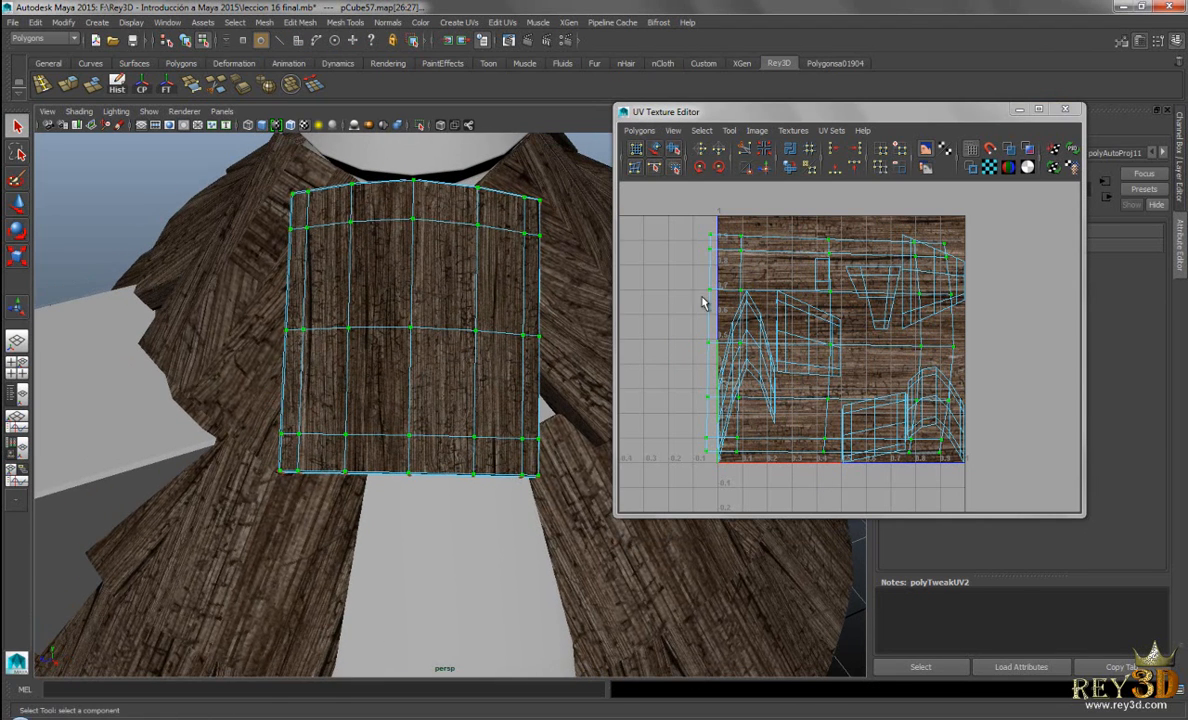
key(r)
drag(830, 345, 797, 352)
alt+drag(437, 362, 432, 395)
alt+right_drag(432, 395, 401, 359)
alt+drag(404, 342, 419, 345)
alt+drag(491, 343, 451, 307)
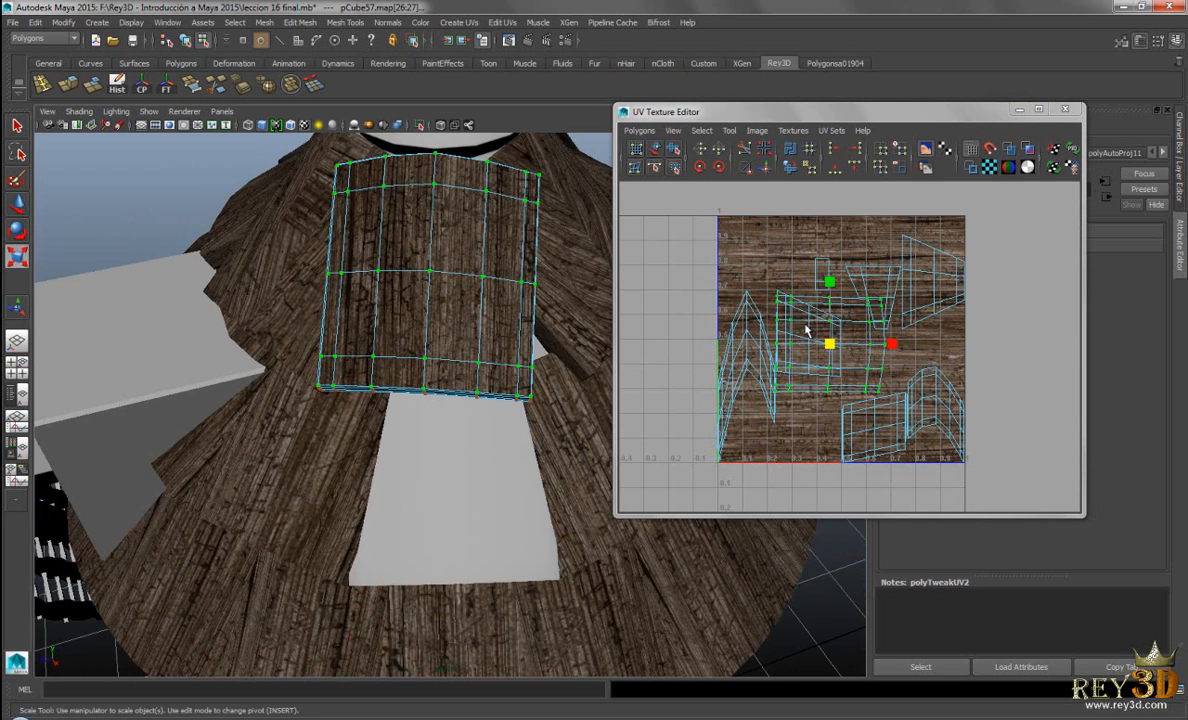
Move pCube57's UV shell up and to the right over a different area of the wood texture
scroll(880, 340, up, 4)
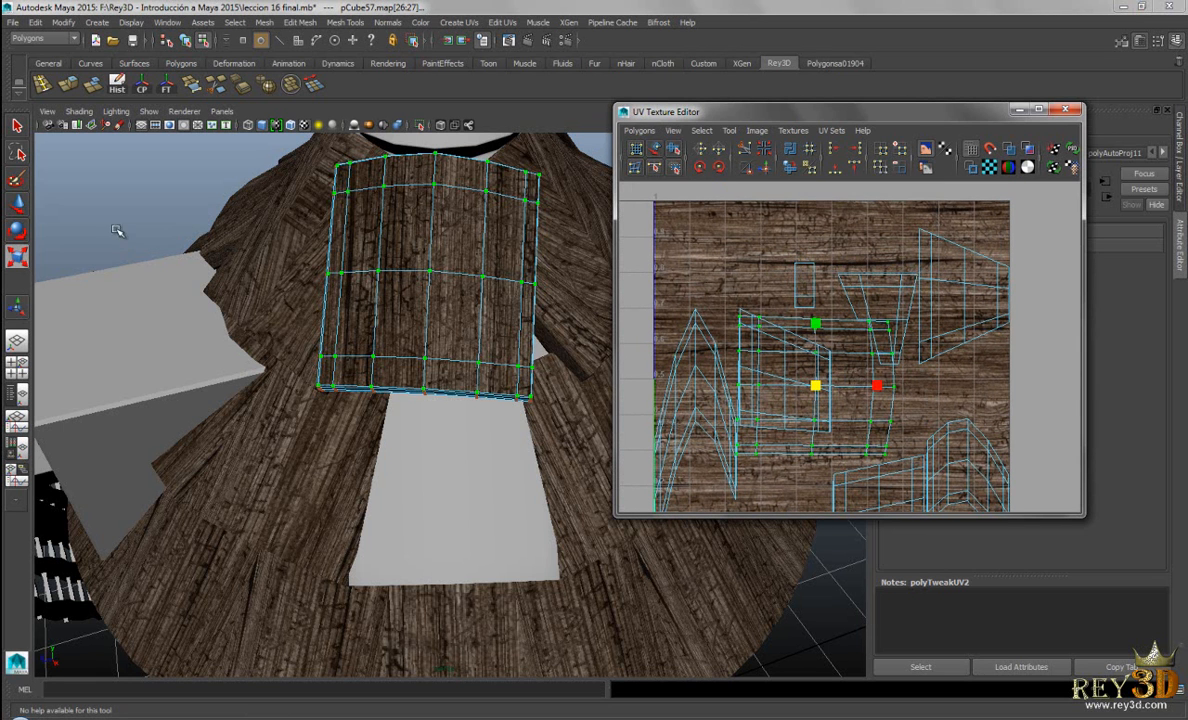
key(w)
drag(815, 327, 815, 213)
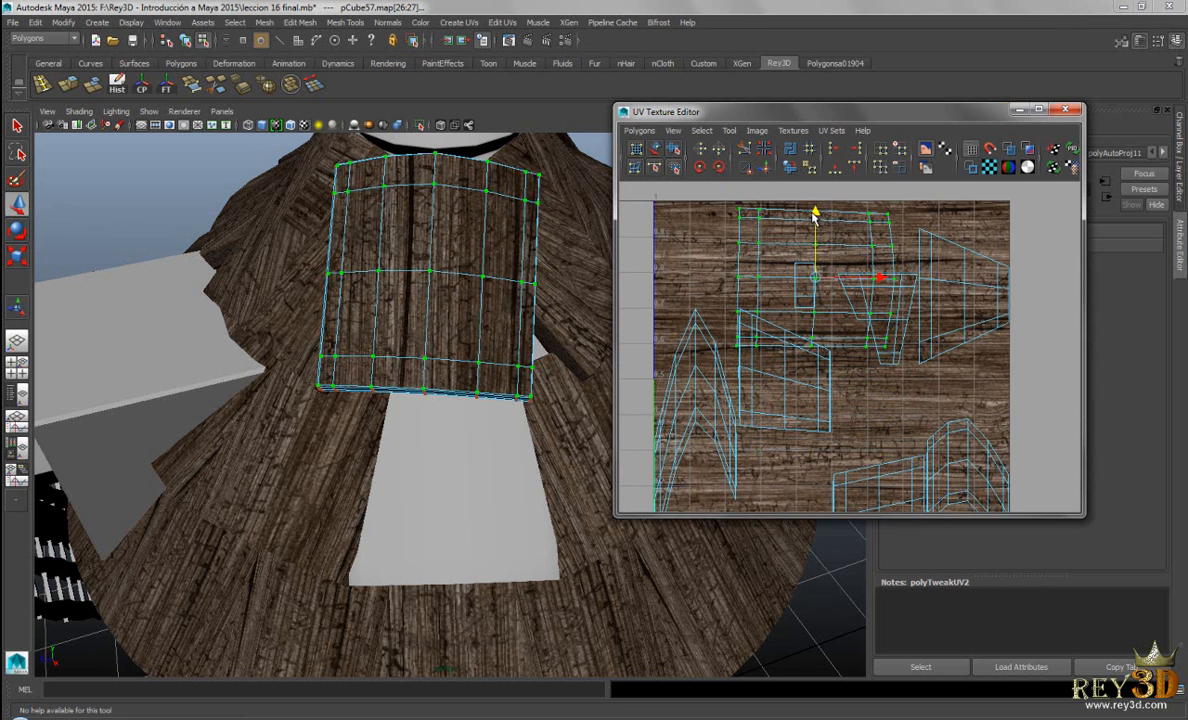
drag(868, 278, 923, 280)
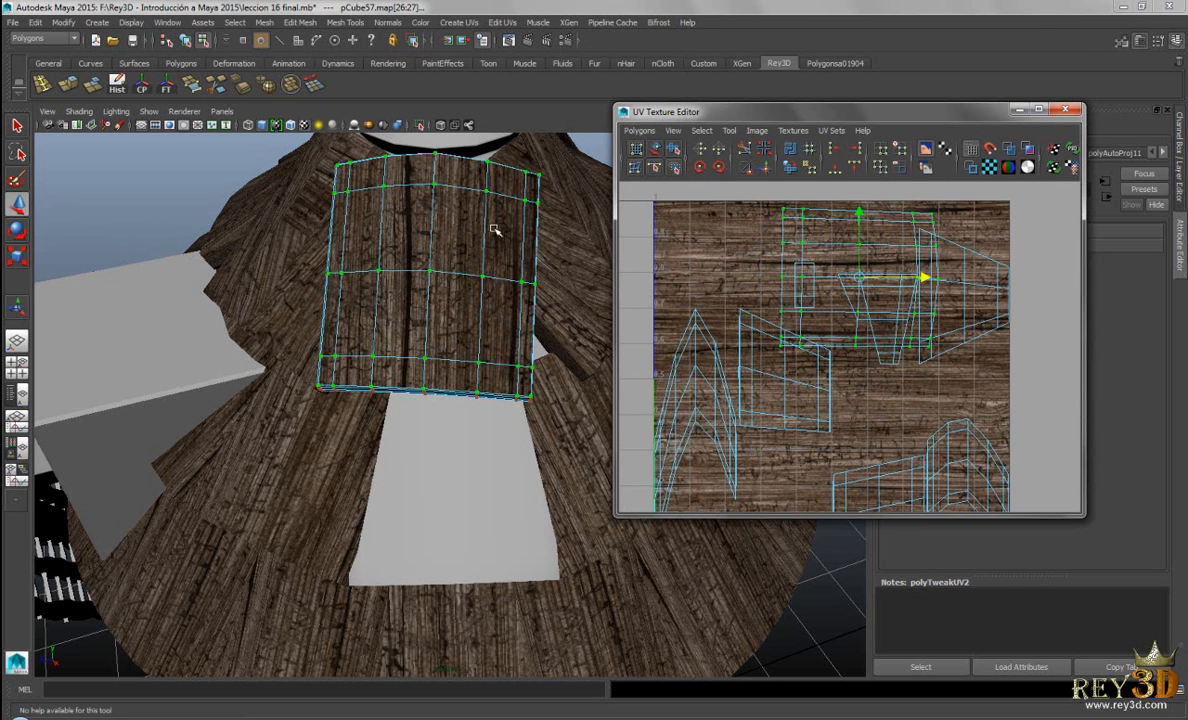
Return pCube57 to object selection and clear the selection
alt+right_drag(962, 342, 850, 337)
right_drag(398, 262, 358, 249)
click(408, 234)
click(161, 180)
Examine the shingle roof from several sides for misdirected grain and untextured shingles, ending with the whole windmill
alt+right_drag(322, 352, 250, 340)
alt+drag(280, 334, 432, 386)
alt+right_drag(433, 386, 500, 398)
alt+drag(500, 398, 400, 388)
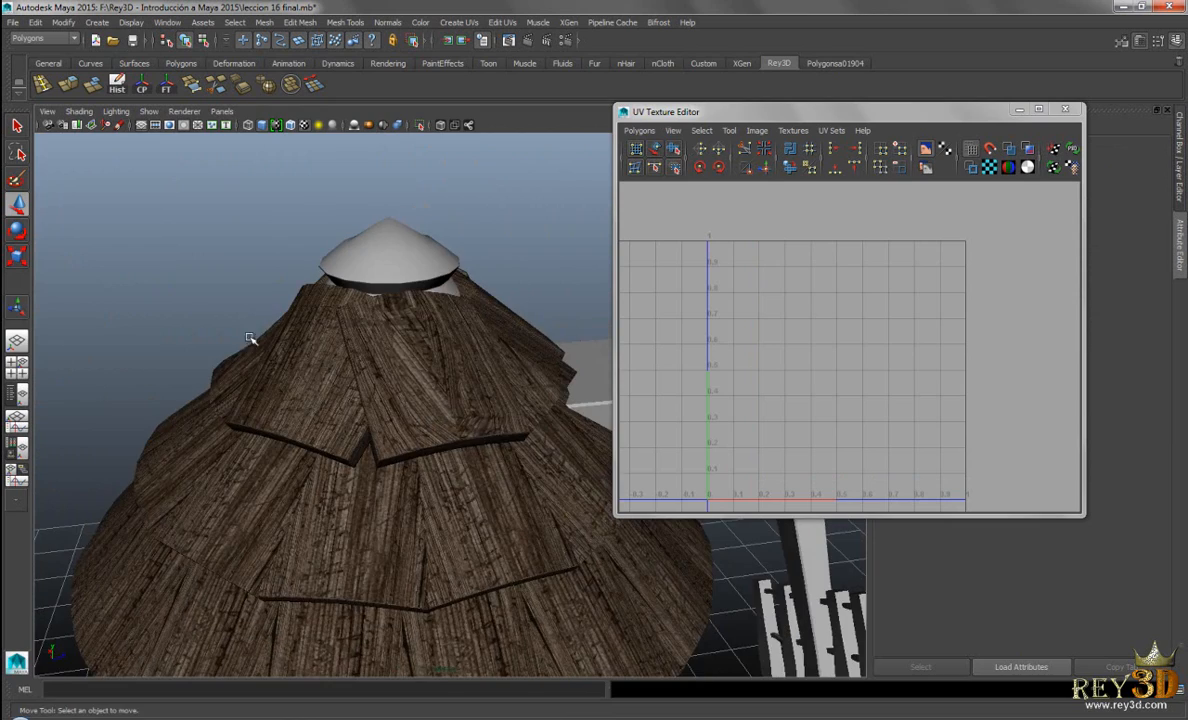
alt+drag(380, 323, 485, 347)
mouse_move(485, 347)
alt+right_down()
mouse_move(524, 364)
mouse_move(470, 360)
alt+right_up()
alt+drag(470, 360, 456, 339)
alt+right_drag(456, 339, 482, 447)
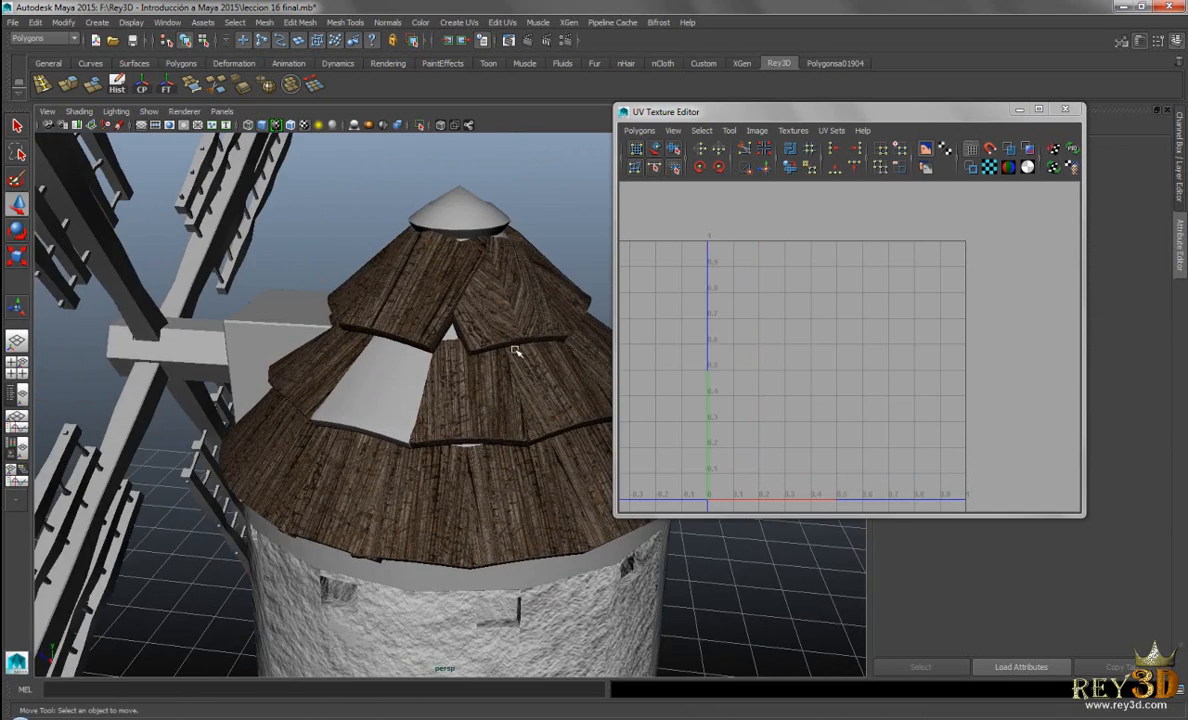
alt+drag(420, 343, 518, 378)
alt+right_drag(518, 378, 482, 362)
alt+drag(482, 362, 477, 363)
alt+right_drag(477, 363, 390, 346)
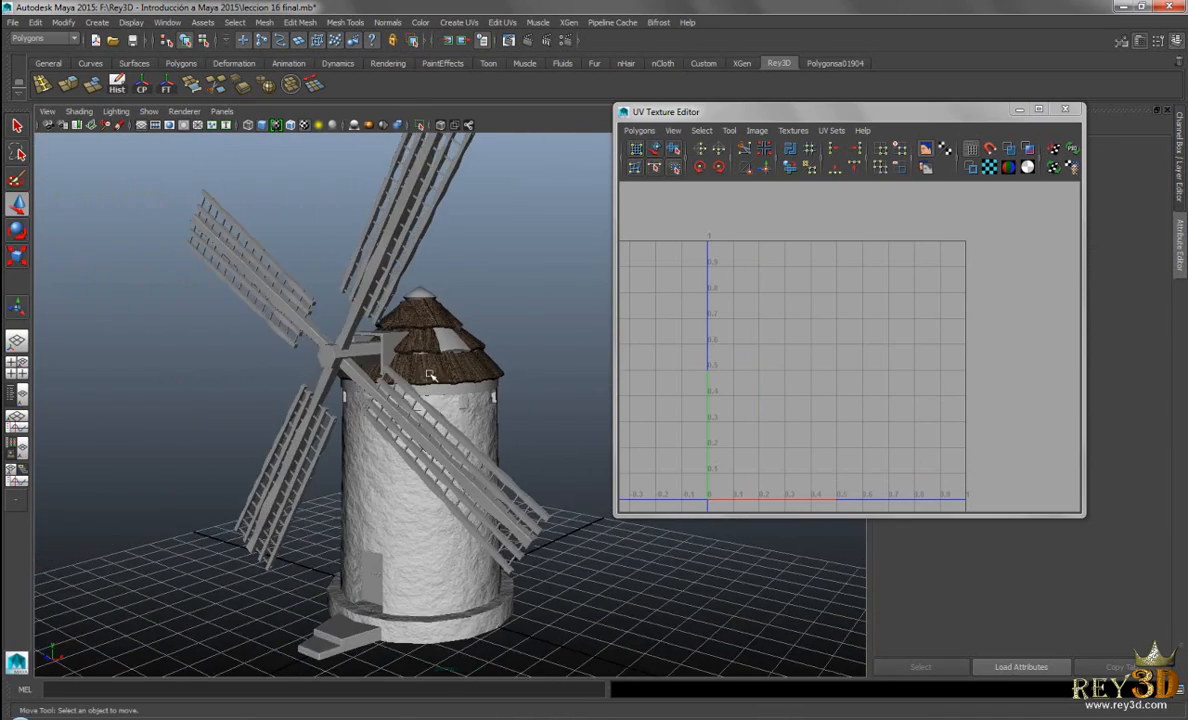